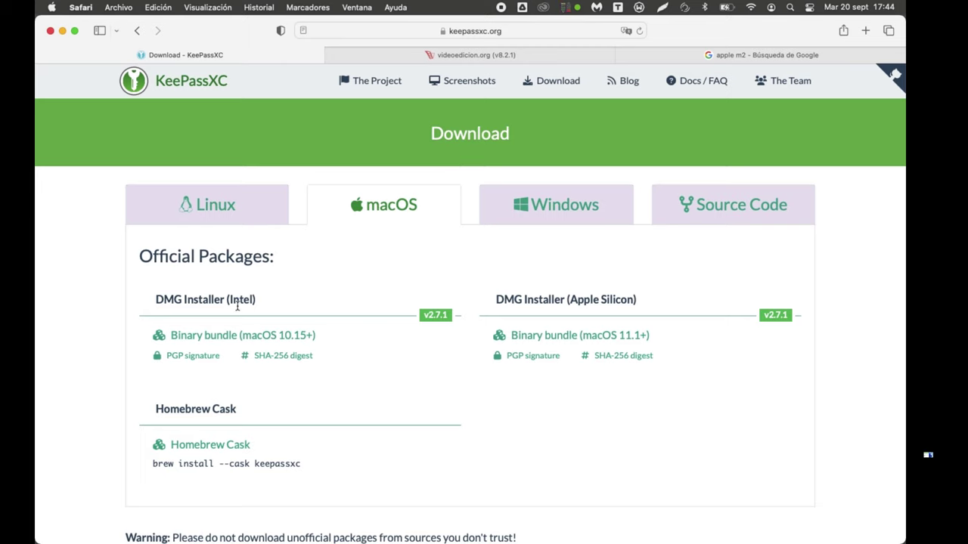
Step: Compare the Intel and Apple Silicon installers, then confirm in About This Mac that the processor is Intel Core i7
{"action": "left_click_drag", "start_coordinate": [223, 300], "coordinate": [259, 303]}
{"action": "left_click_drag", "start_coordinate": [572, 300], "coordinate": [636, 300]}
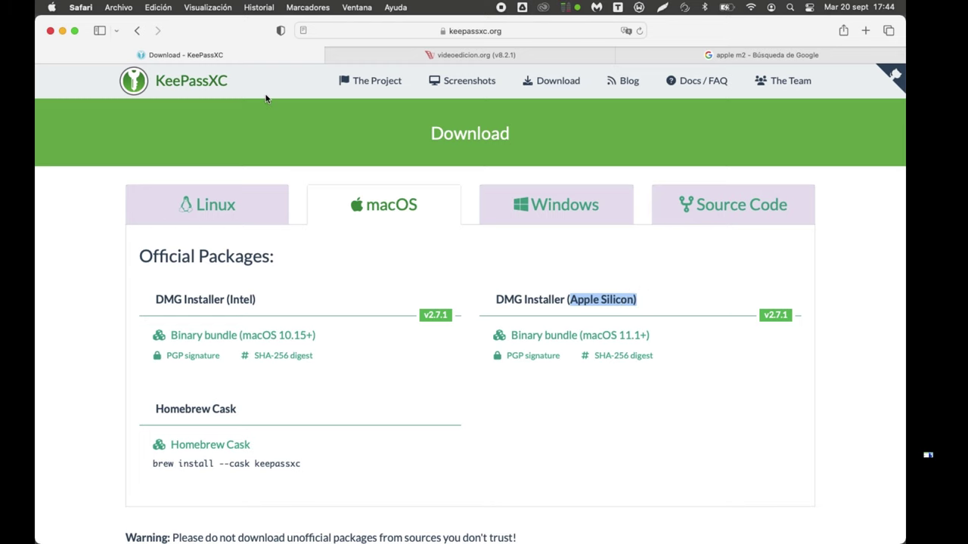
{"action": "left_click", "coordinate": [51, 7]}
{"action": "left_click", "coordinate": [53, 25]}
{"action": "left_click_drag", "start_coordinate": [513, 208], "coordinate": [591, 207]}
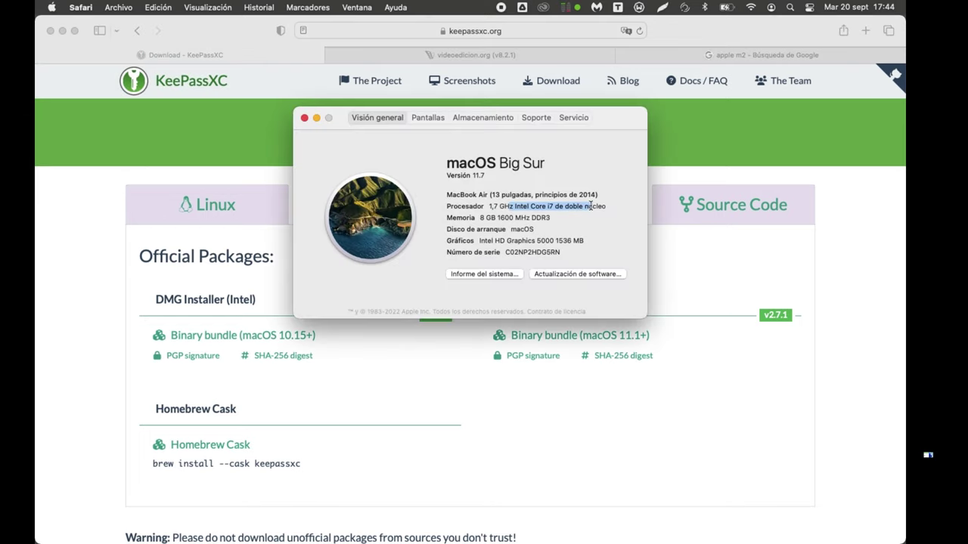
{"action": "left_click", "coordinate": [304, 118]}
Step: Download the Intel installer KeePassXC-2.7.1-x86_64.dmg and reveal it in Finder from Safari's downloads list
{"action": "left_click", "coordinate": [249, 337]}
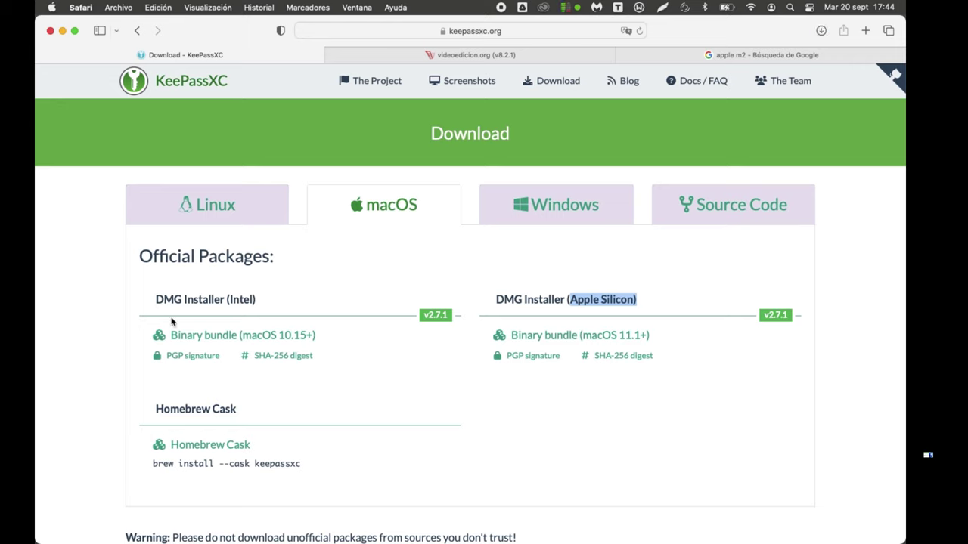
{"action": "left_click_drag", "start_coordinate": [215, 301], "coordinate": [255, 301]}
{"action": "left_click", "coordinate": [272, 291]}
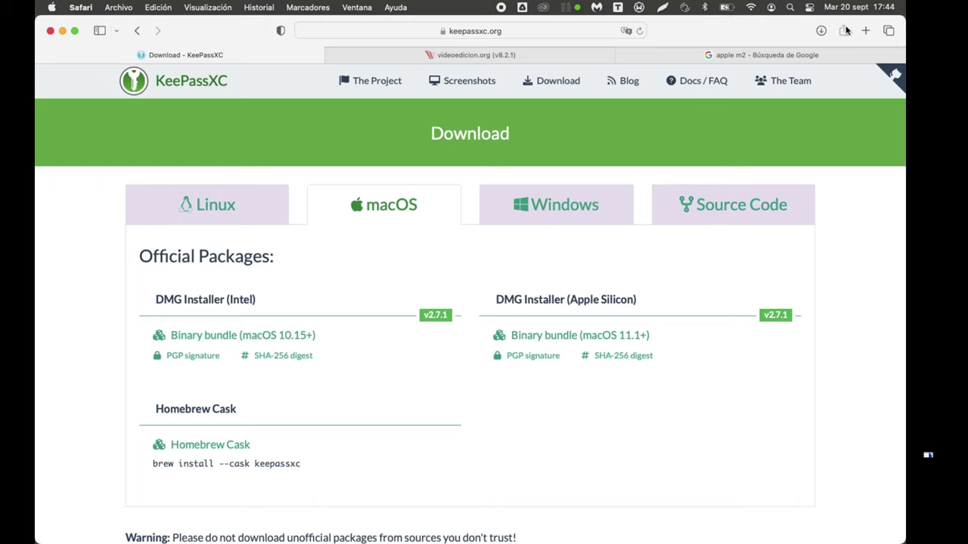
{"action": "left_click", "coordinate": [821, 31]}
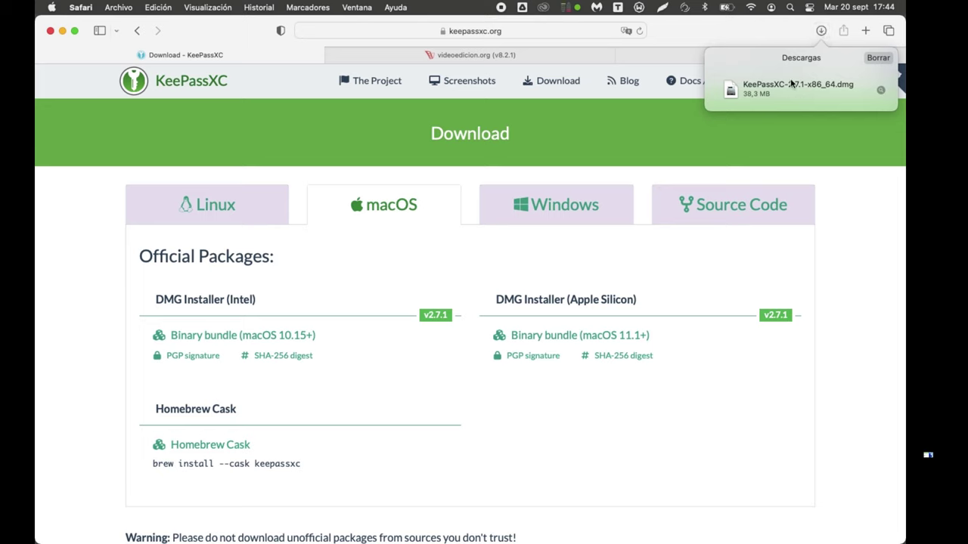
{"action": "left_click", "coordinate": [882, 91]}
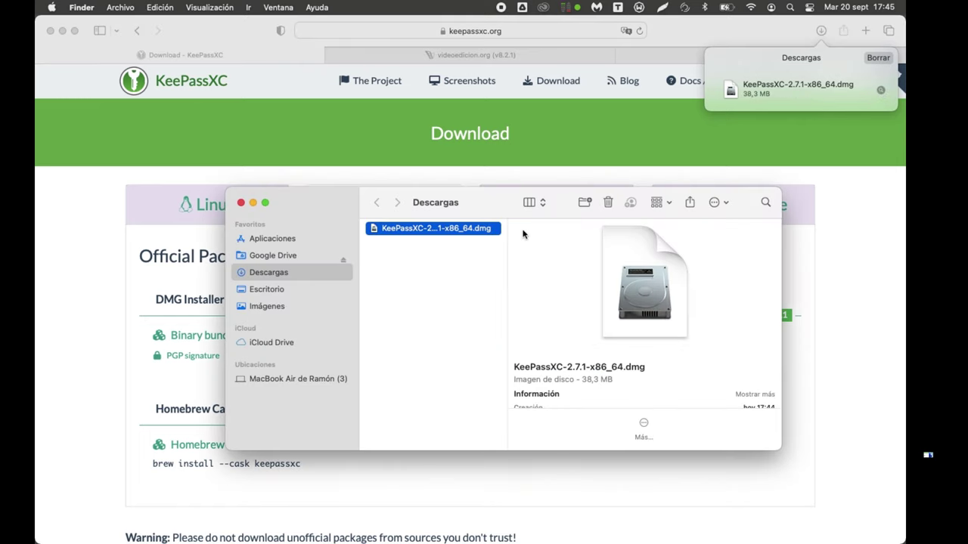
Step: Open the KeePassXC-2.7.1-x86_64.dmg disk image from Descargas and select the KeePassXC app in its window
{"action": "left_click", "coordinate": [463, 291]}
{"action": "left_click", "coordinate": [423, 229]}
{"action": "left_click", "coordinate": [423, 229]}
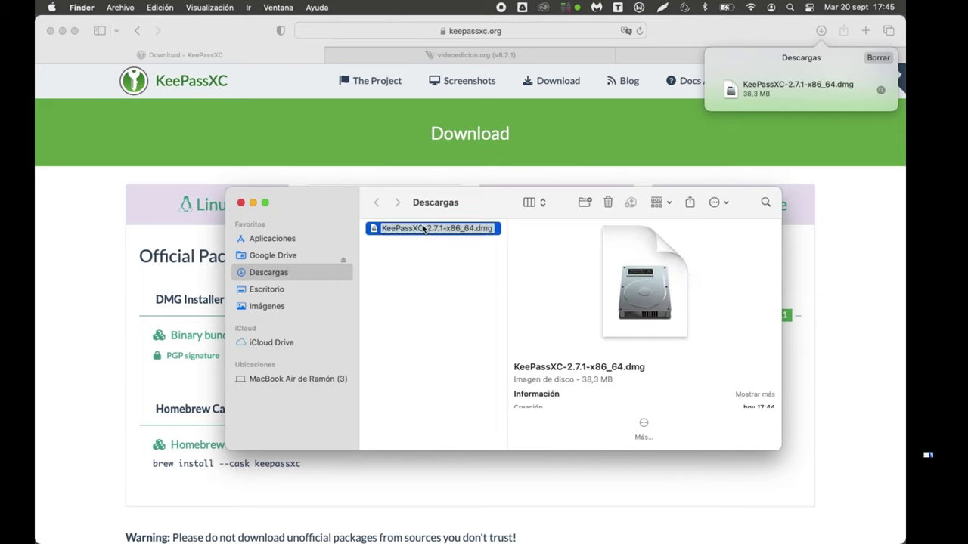
{"action": "key", "text": "Return"}
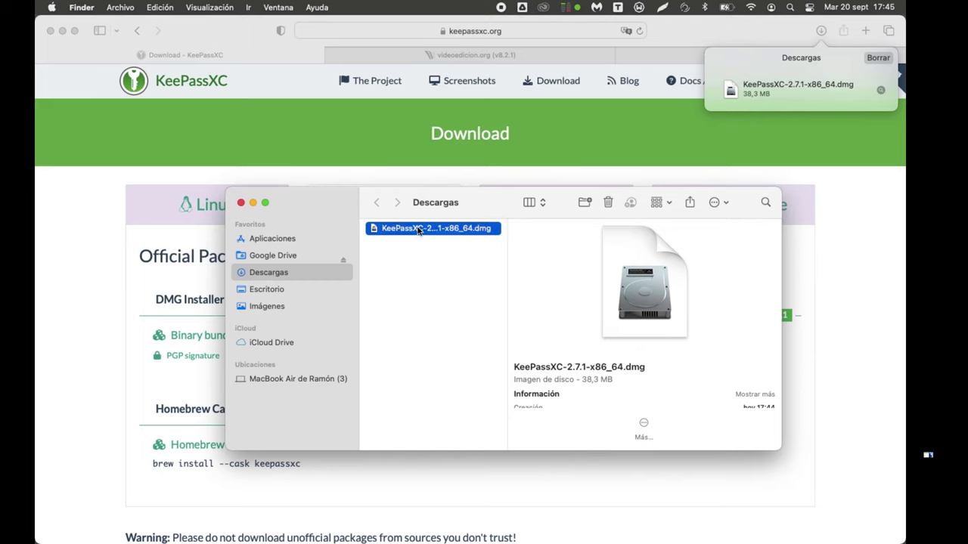
{"action": "double_click", "coordinate": [418, 229]}
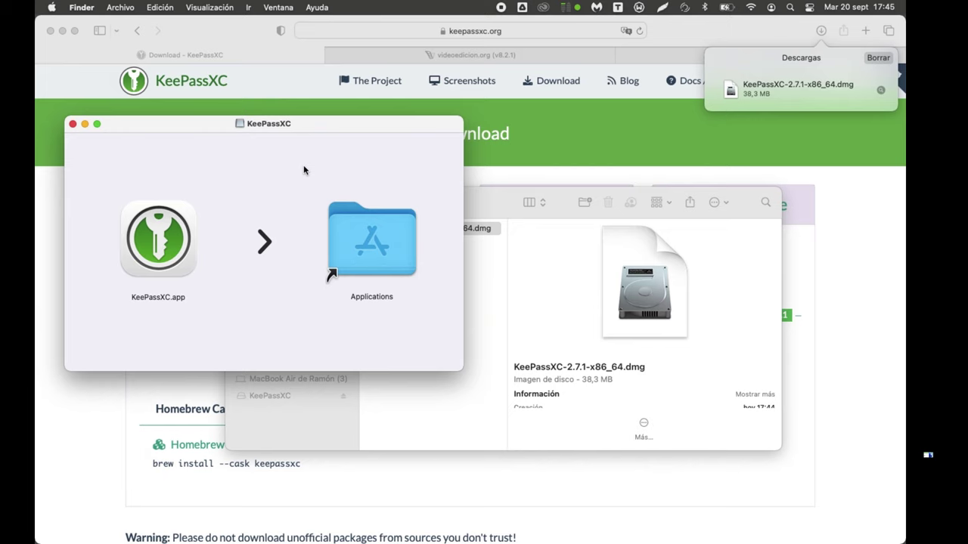
{"action": "left_click", "coordinate": [158, 242]}
Step: Copy KeePassXC into Applications, eject the KeePassXC volume, and move the installer dmg to the Trash
{"action": "left_click_drag", "start_coordinate": [159, 243], "coordinate": [341, 237]}
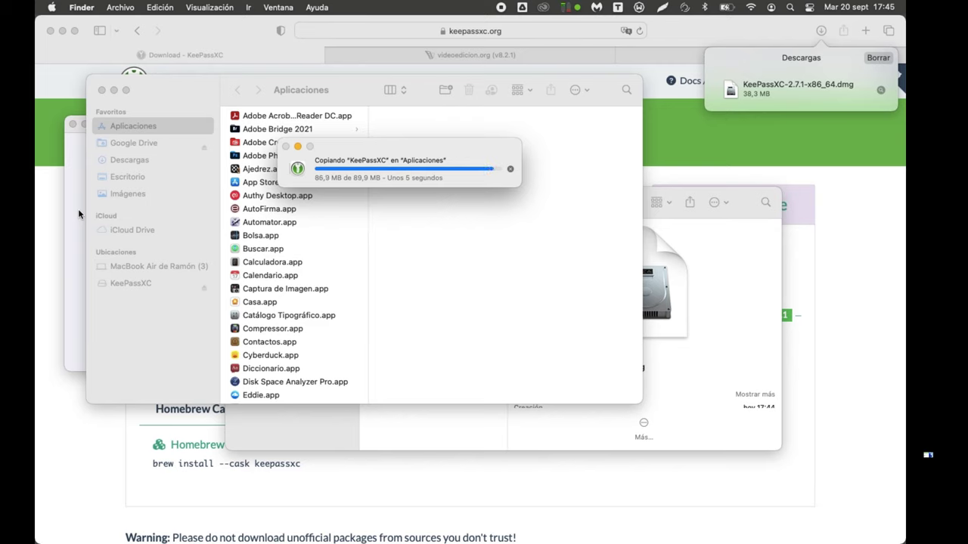
{"action": "left_click", "coordinate": [78, 208]}
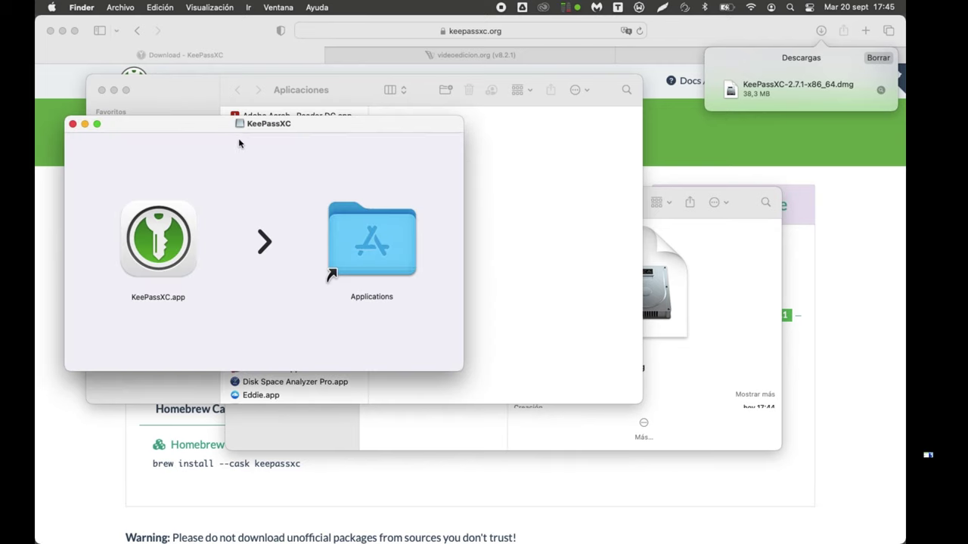
{"action": "right_click", "coordinate": [256, 175]}
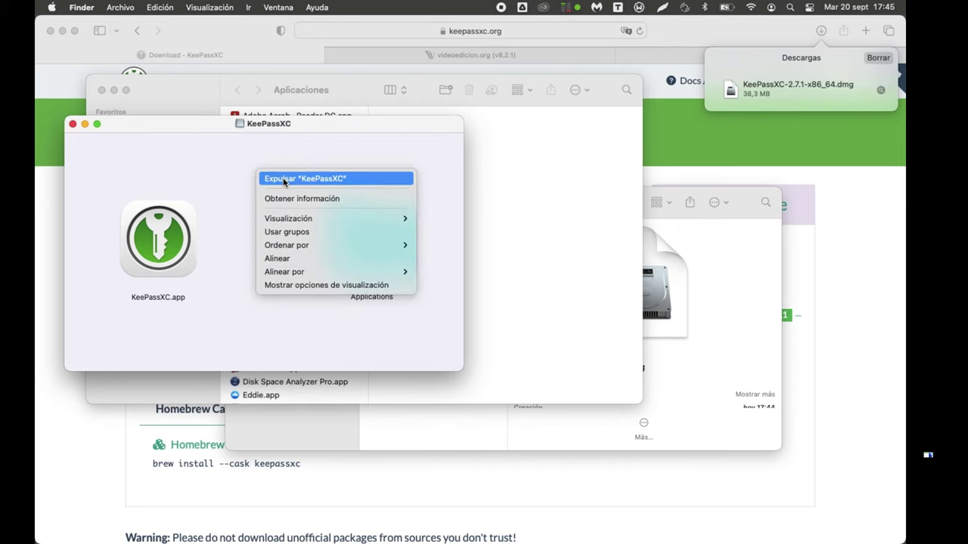
{"action": "left_click", "coordinate": [326, 176]}
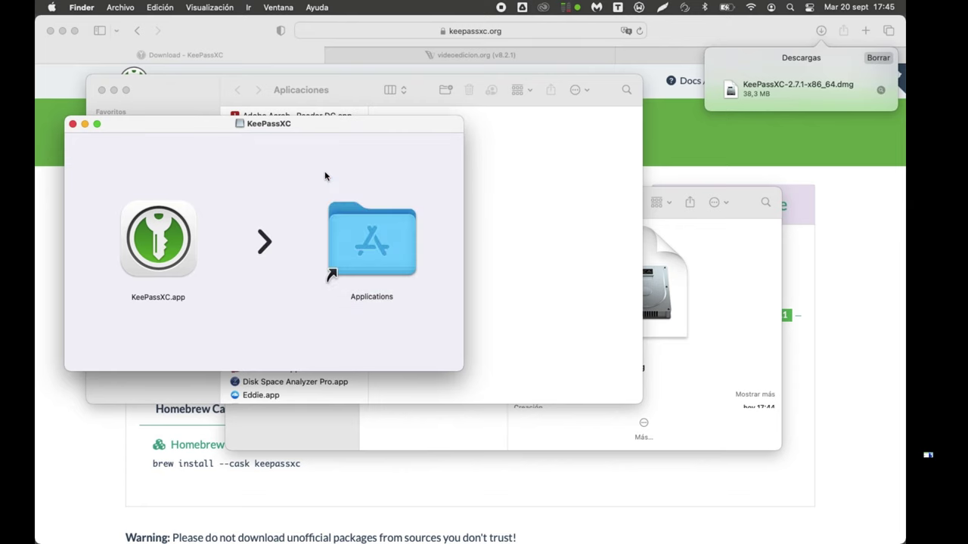
{"action": "left_click", "coordinate": [457, 439]}
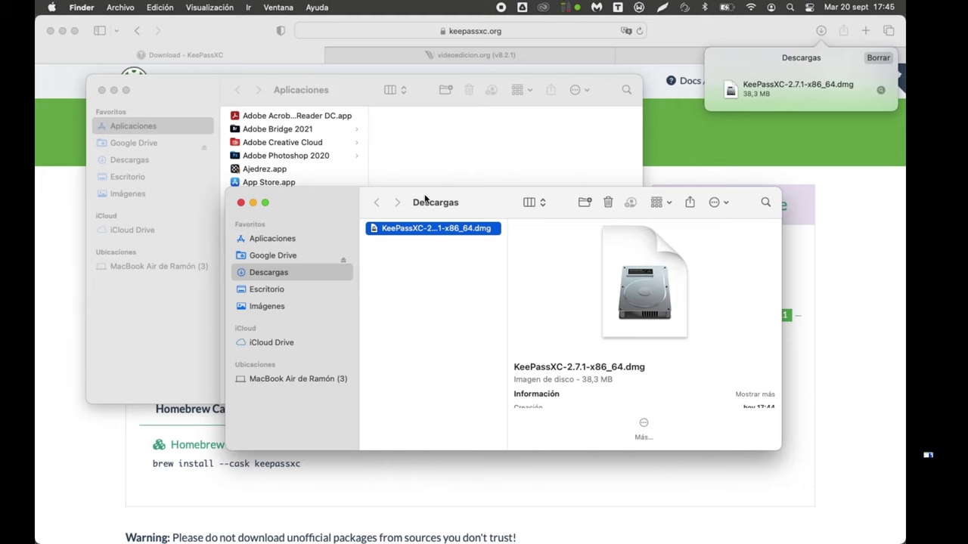
{"action": "left_click", "coordinate": [608, 203]}
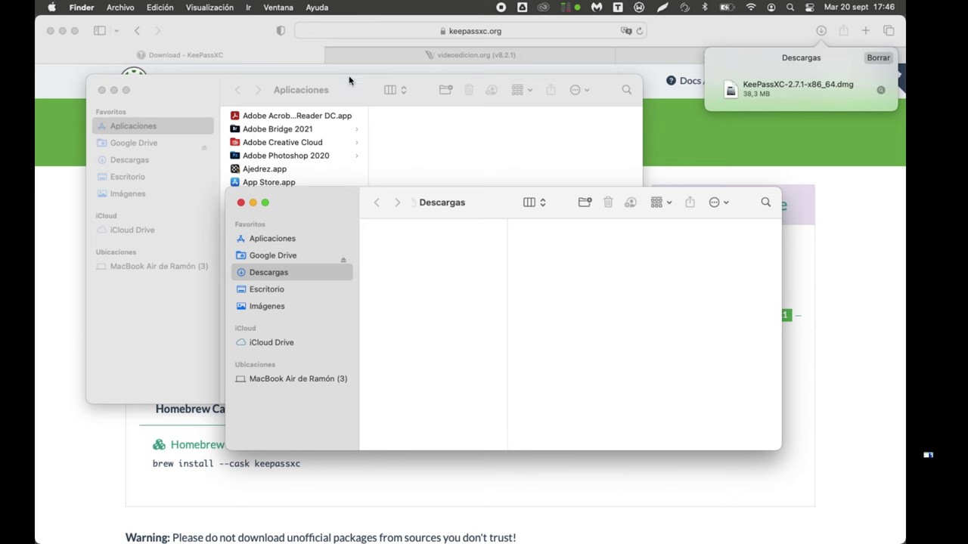
Step: Show the Aplicaciones folder in column view, scroll down to KeePassXC, and launch Launchpad
{"action": "left_click", "coordinate": [167, 125]}
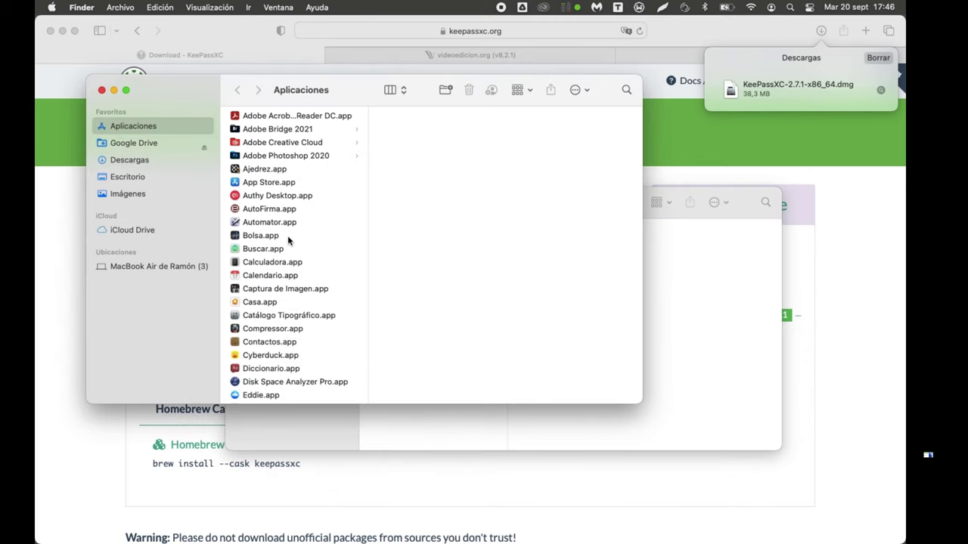
{"action": "left_click", "coordinate": [400, 92]}
{"action": "left_click", "coordinate": [419, 66]}
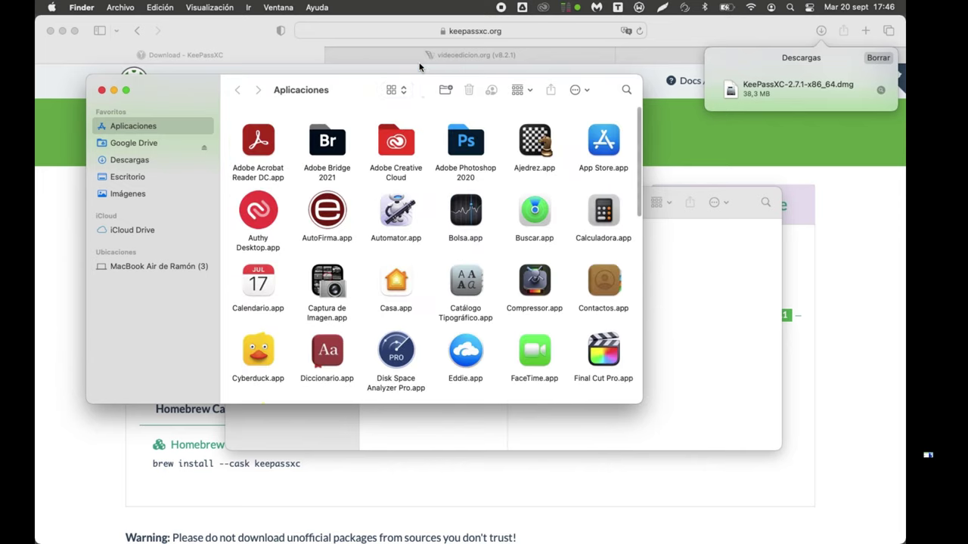
{"action": "left_click", "coordinate": [399, 90]}
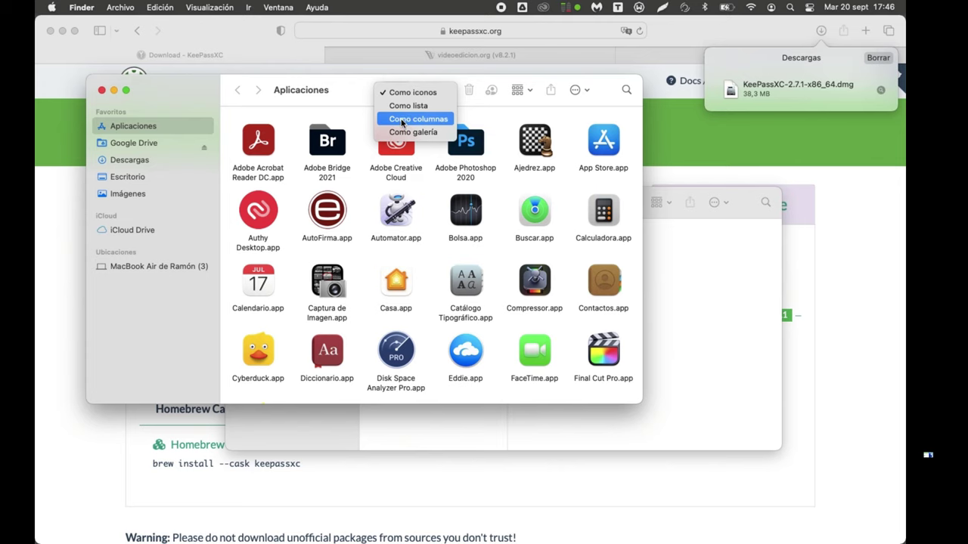
{"action": "left_click", "coordinate": [401, 120]}
{"action": "scroll", "coordinate": [277, 309], "scroll_direction": "down", "scroll_amount": 2}
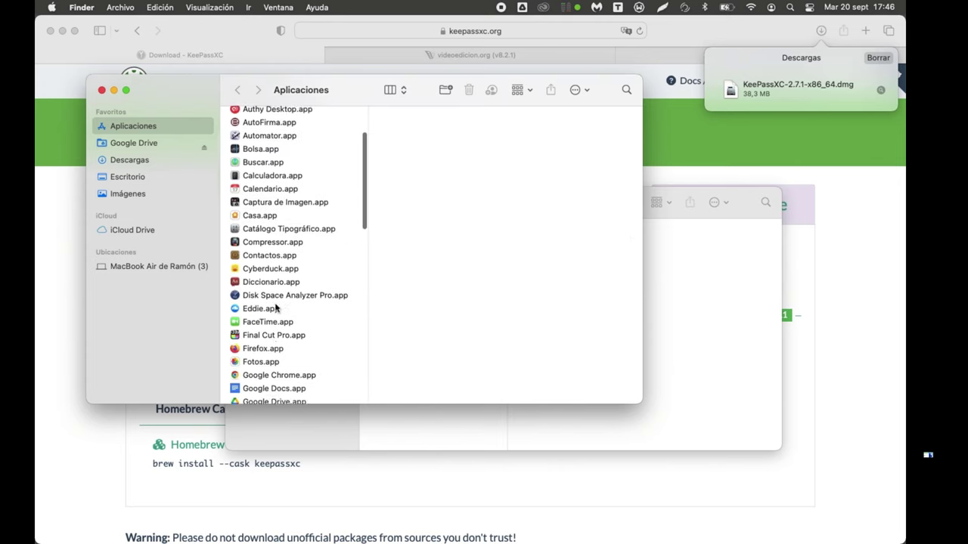
{"action": "scroll", "coordinate": [276, 309], "scroll_direction": "down", "scroll_amount": 8}
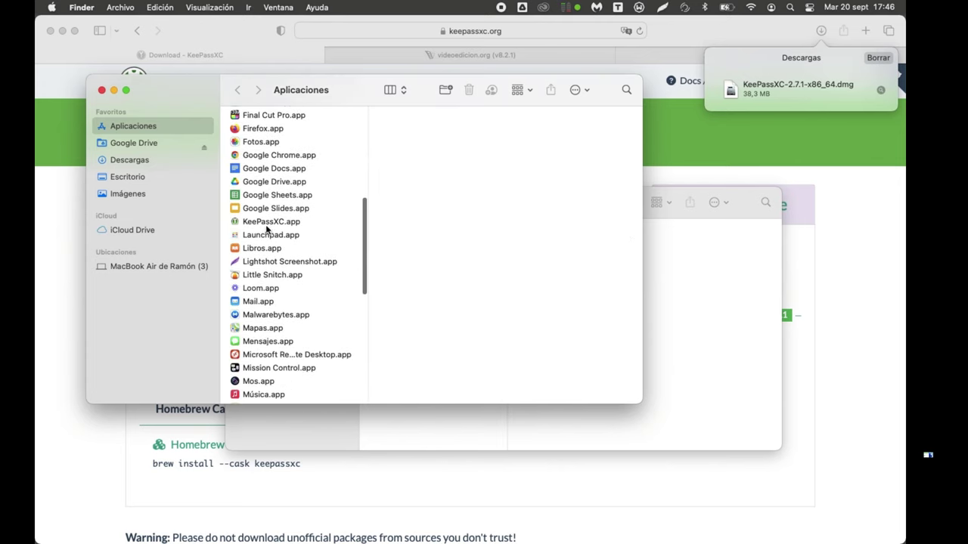
{"action": "double_click", "coordinate": [270, 234]}
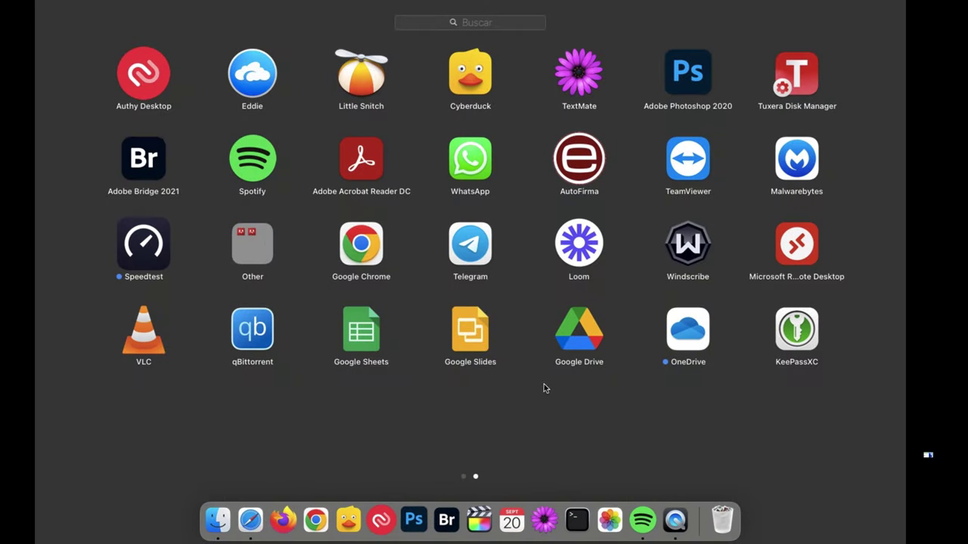
Step: Browse the Launchpad pages, then go back to the KeePassXC download page in Safari
{"action": "scroll", "coordinate": [541, 384], "scroll_direction": "left", "scroll_amount": 3}
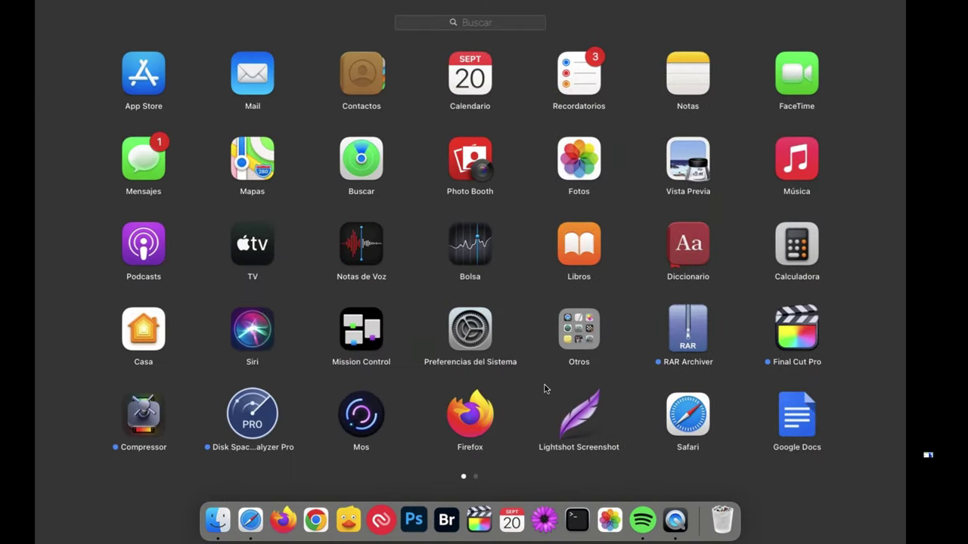
{"action": "scroll", "coordinate": [544, 389], "scroll_direction": "right", "scroll_amount": 3}
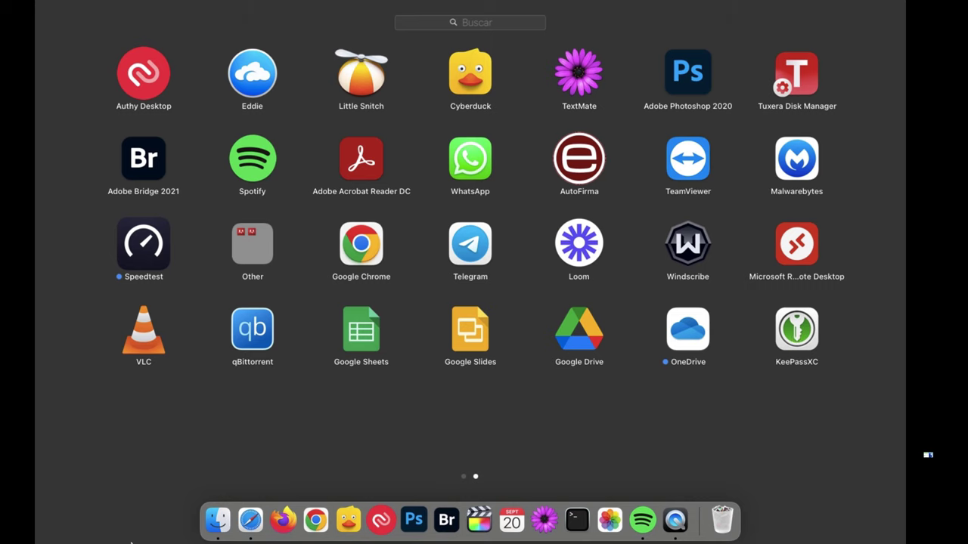
{"action": "left_click", "coordinate": [258, 501]}
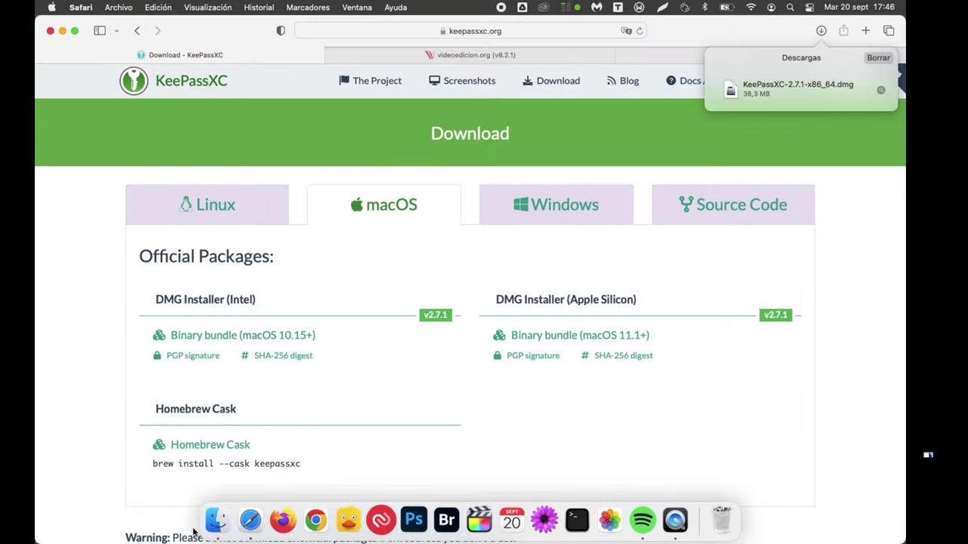
Step: Launch KeePassXC.app from Aplicaciones and confirm that the downloaded app may open
{"action": "left_click", "coordinate": [218, 505]}
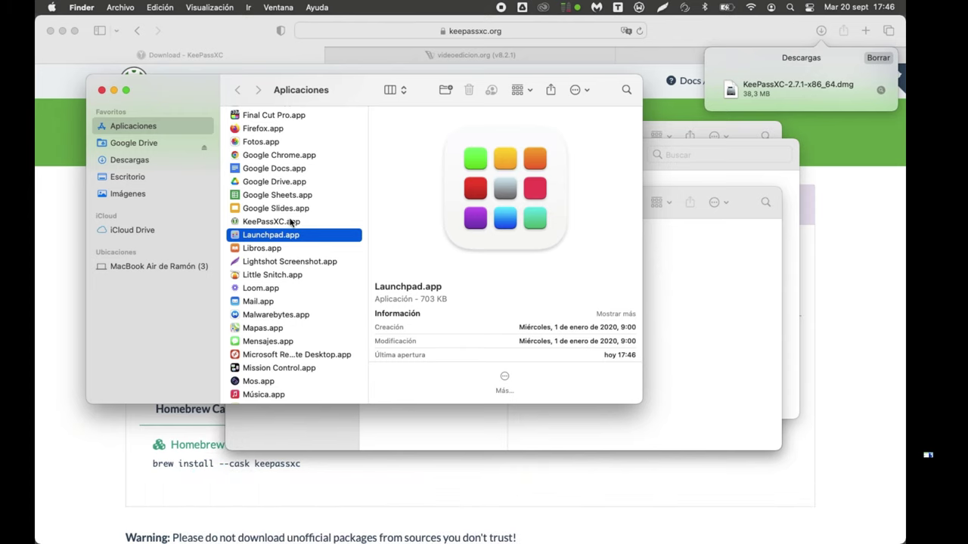
{"action": "left_click", "coordinate": [291, 223]}
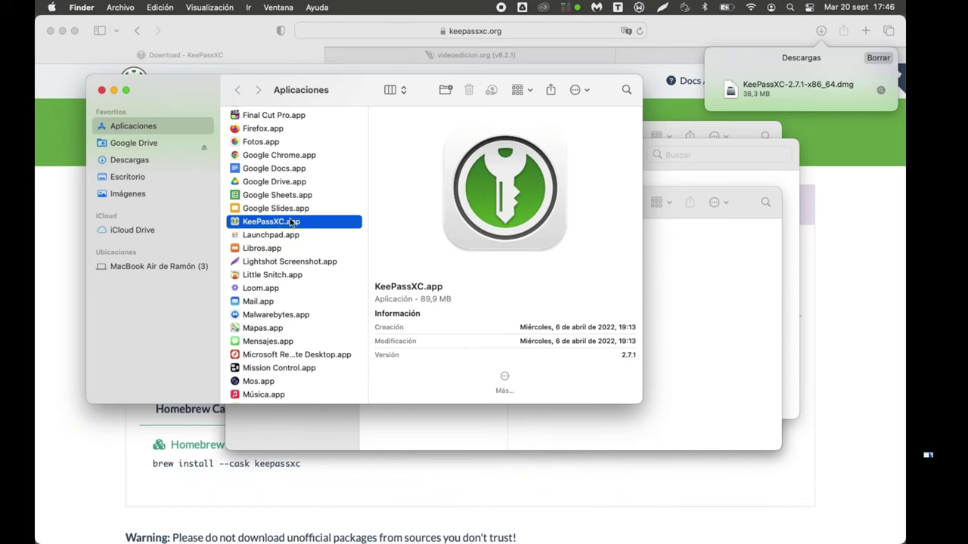
{"action": "double_click", "coordinate": [276, 224]}
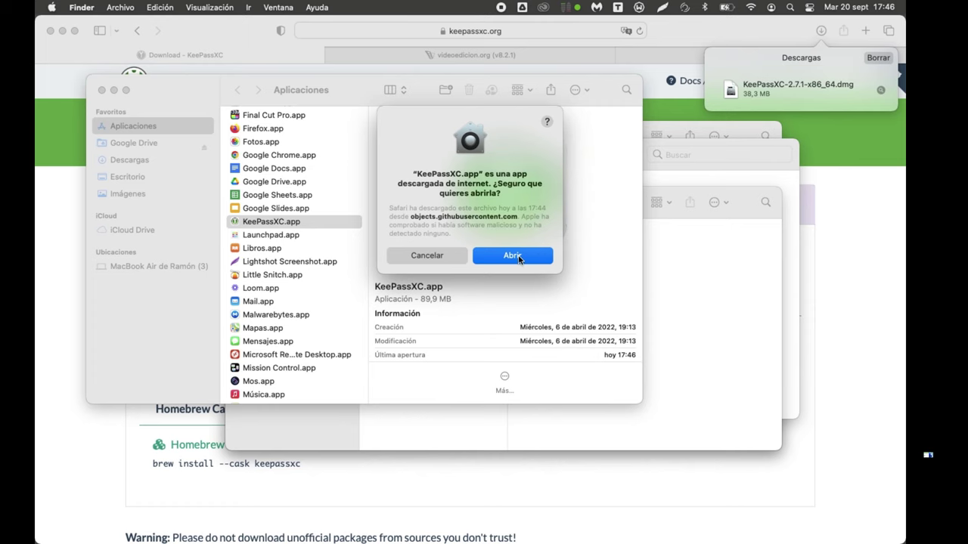
{"action": "left_click", "coordinate": [518, 260]}
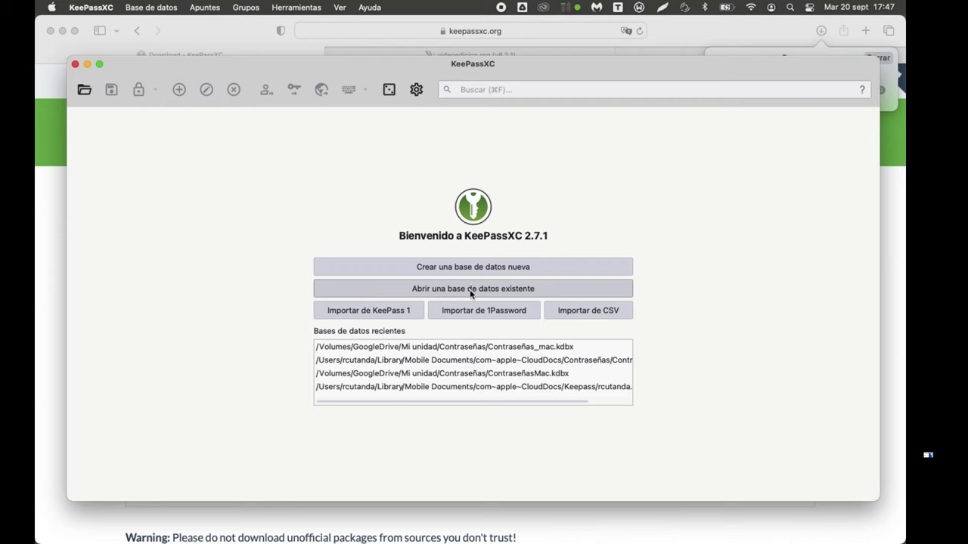
Step: Browse the startup disk and Google Drive, then open MisContraseñas.kdbx from iCloud Drive > Contraseñas
{"action": "left_click", "coordinate": [471, 294]}
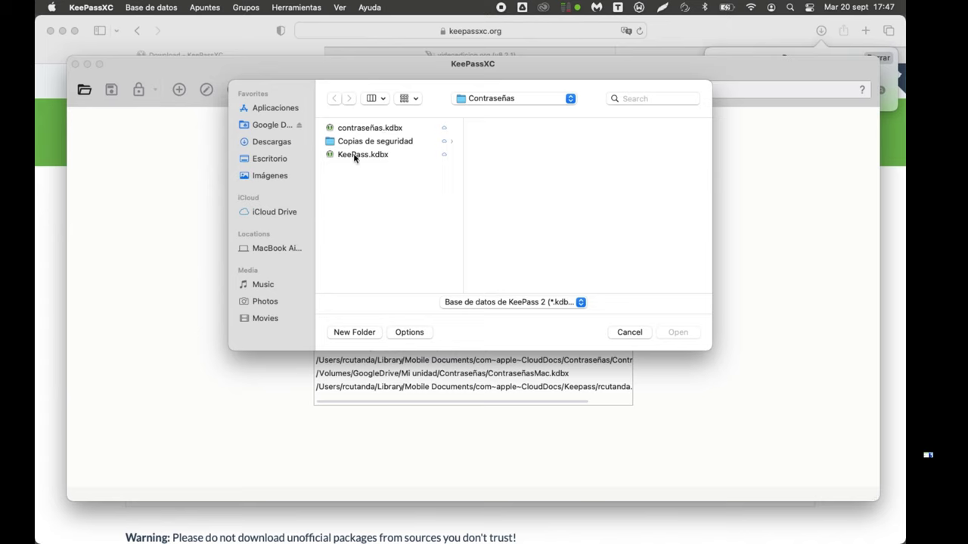
{"action": "left_click", "coordinate": [490, 100]}
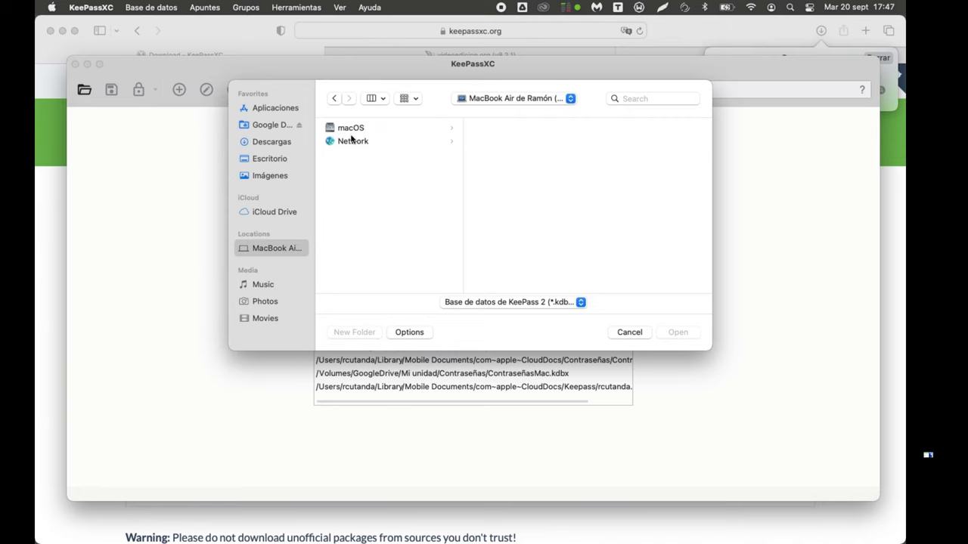
{"action": "left_click", "coordinate": [369, 129]}
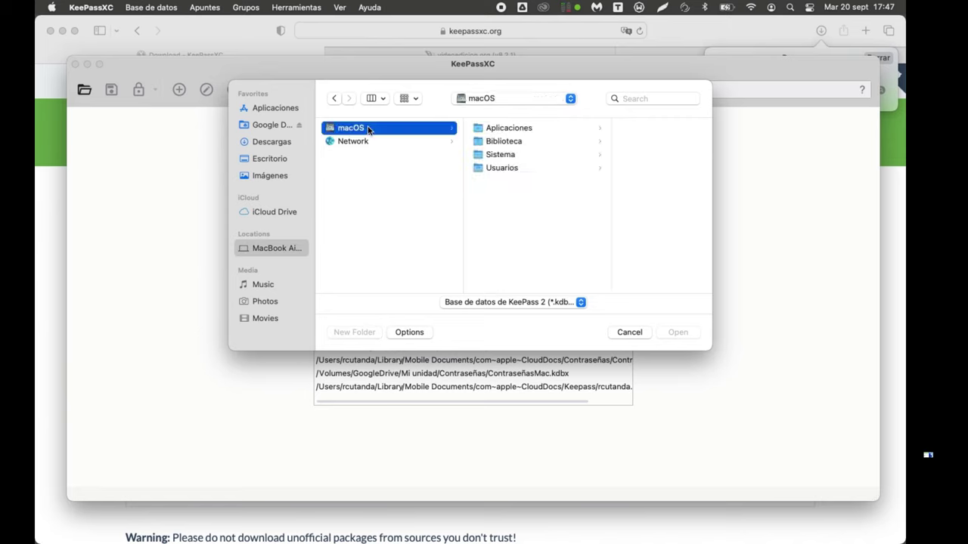
{"action": "left_click", "coordinate": [503, 169]}
{"action": "left_click", "coordinate": [602, 169]}
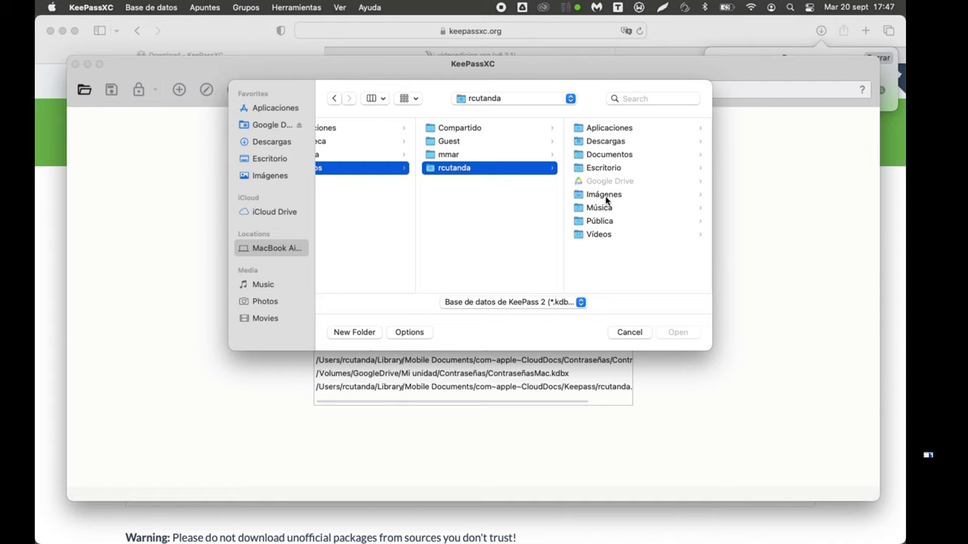
{"action": "left_click", "coordinate": [264, 124]}
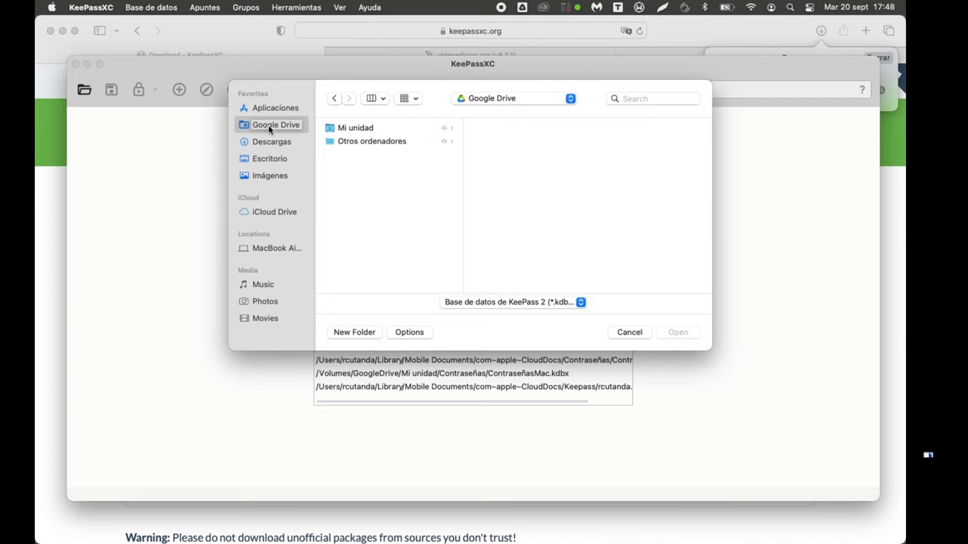
{"action": "left_click", "coordinate": [262, 215]}
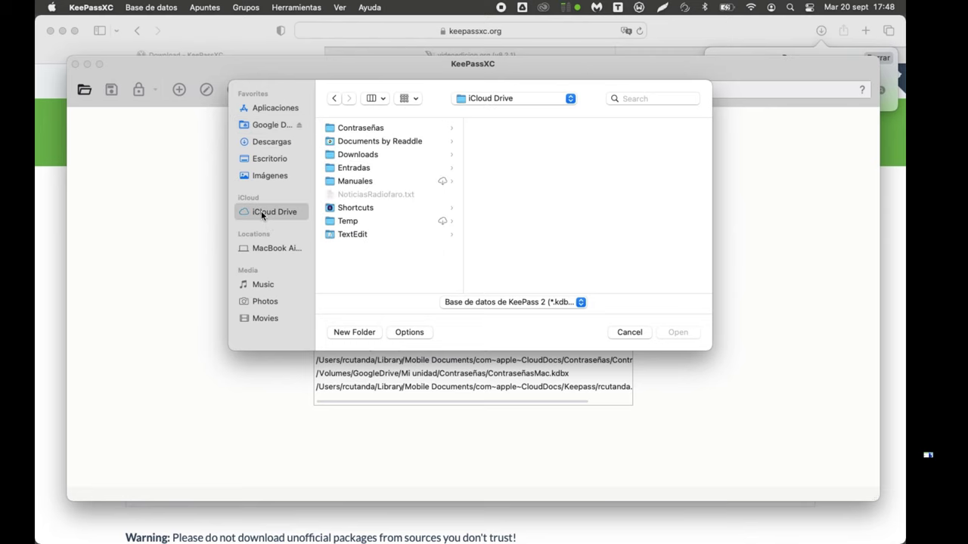
{"action": "left_click", "coordinate": [360, 130]}
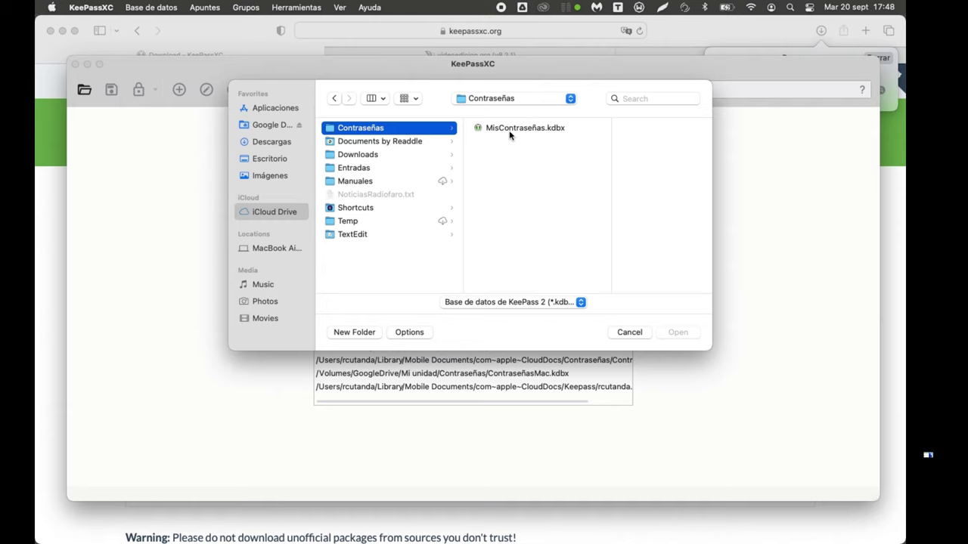
{"action": "double_click", "coordinate": [511, 130]}
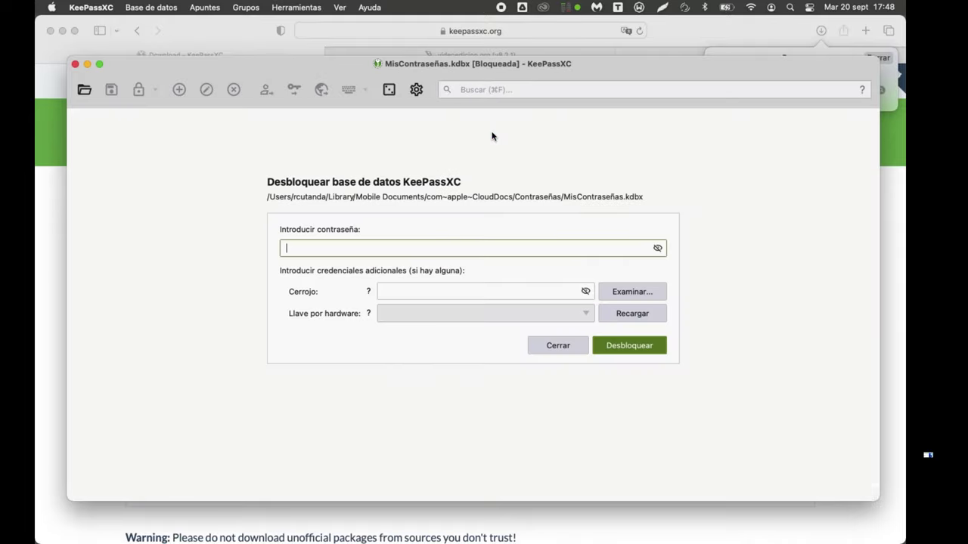
Step: Copy the master password from Notes, paste it into KeePassXC, and unlock MisContraseñas.kdbx
{"action": "left_click", "coordinate": [712, 33]}
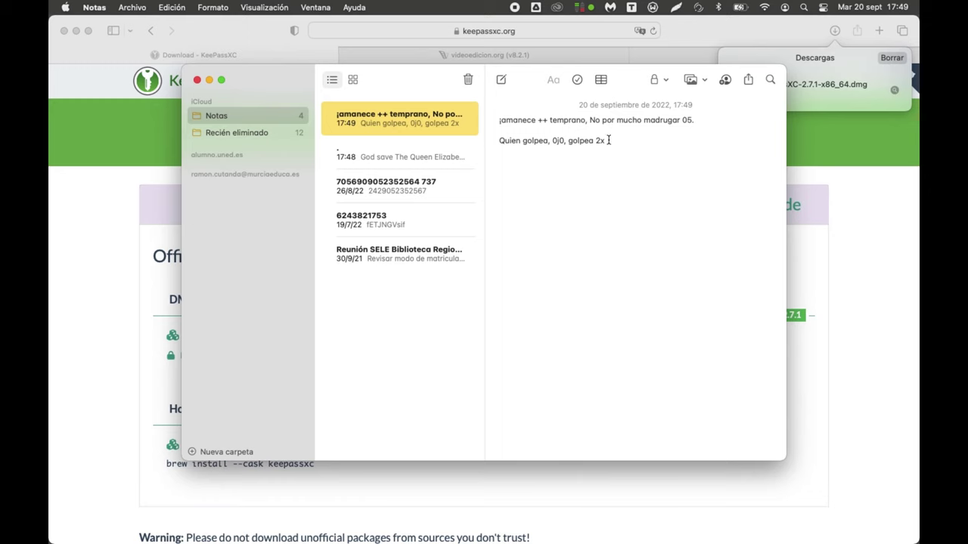
{"action": "left_click_drag", "start_coordinate": [608, 141], "coordinate": [489, 140]}
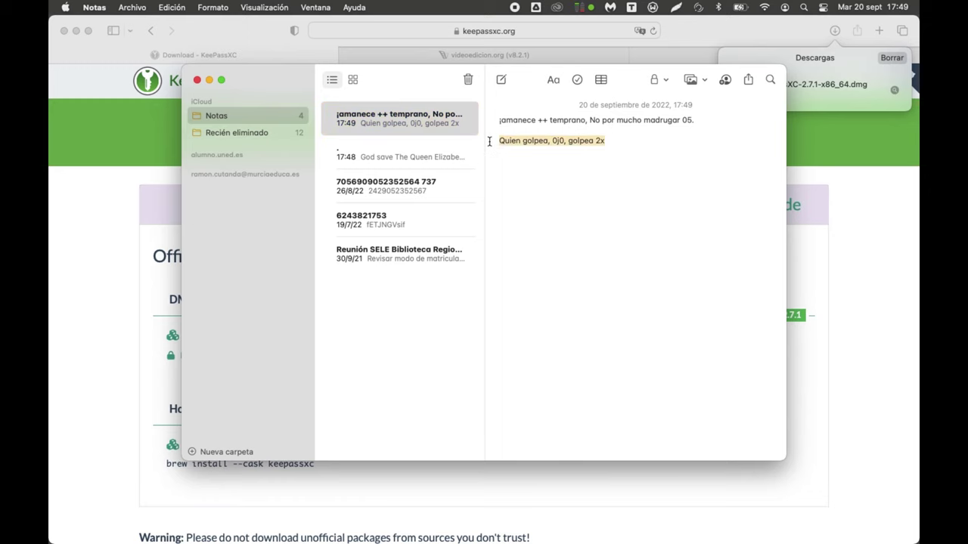
{"action": "key", "text": "super+Tab"}
{"action": "key", "text": "super+Tab"}
{"action": "key", "text": "super+Tab"}
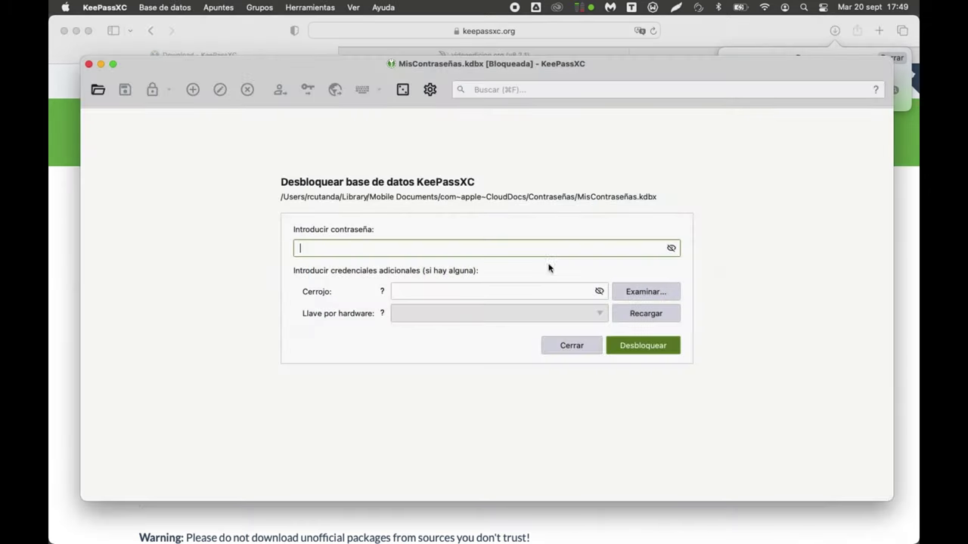
{"action": "left_click", "coordinate": [549, 249]}
{"action": "key", "text": "super+v"}
{"action": "left_click", "coordinate": [643, 346]}
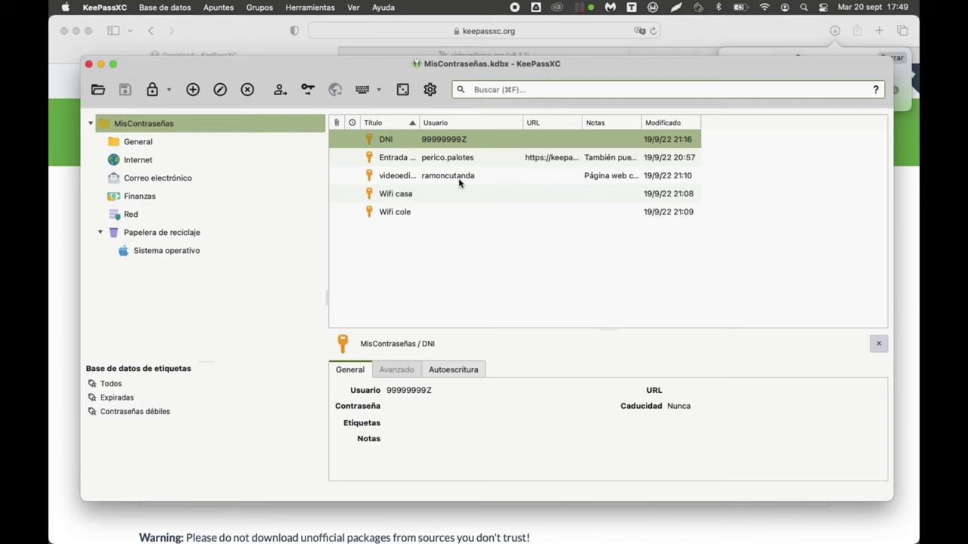
Step: Close the MisContraseñas database from the Base de datos menu
{"action": "left_click", "coordinate": [144, 5]}
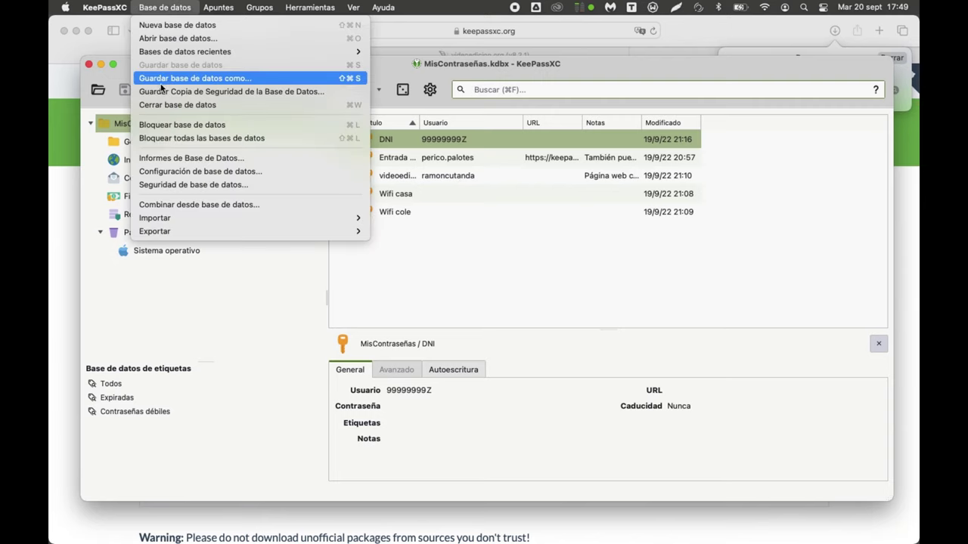
{"action": "left_click", "coordinate": [158, 104]}
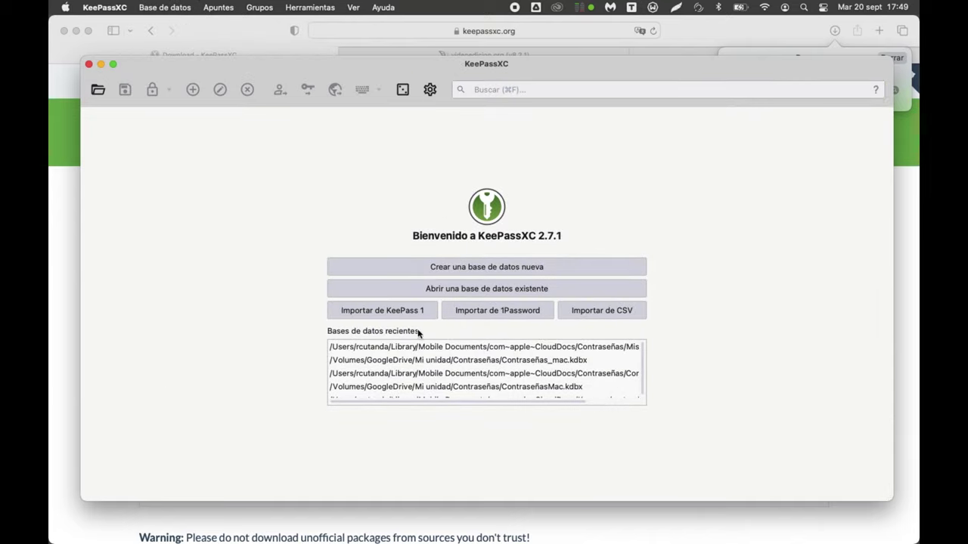
Step: Create database Contraseñas with default encryption, then set and confirm its master password
{"action": "left_click", "coordinate": [495, 271]}
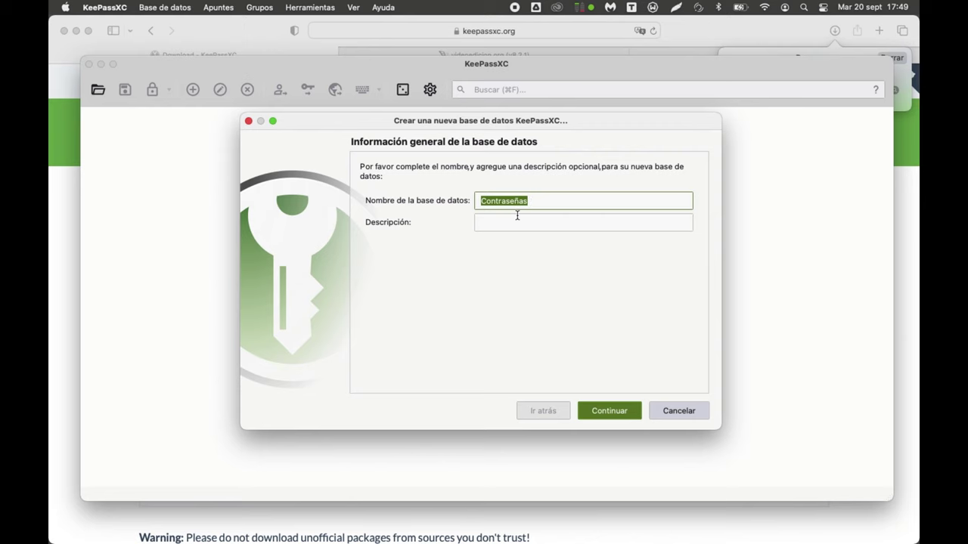
{"action": "left_click", "coordinate": [613, 410]}
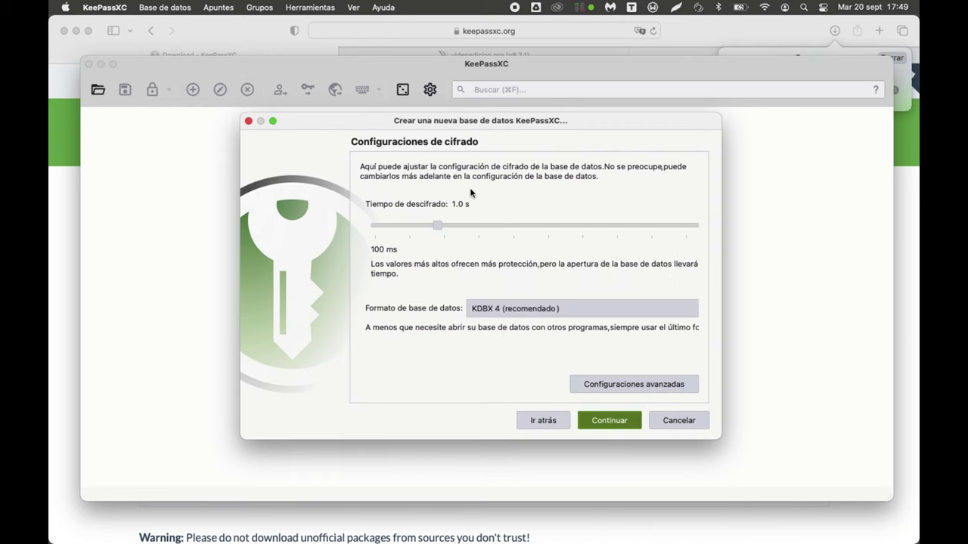
{"action": "left_click", "coordinate": [614, 427]}
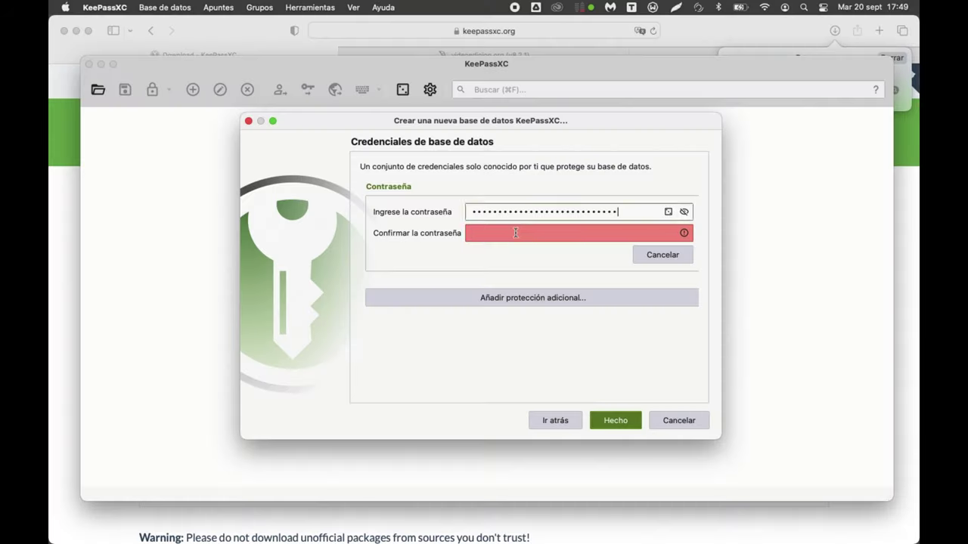
{"action": "key", "text": "super+v"}
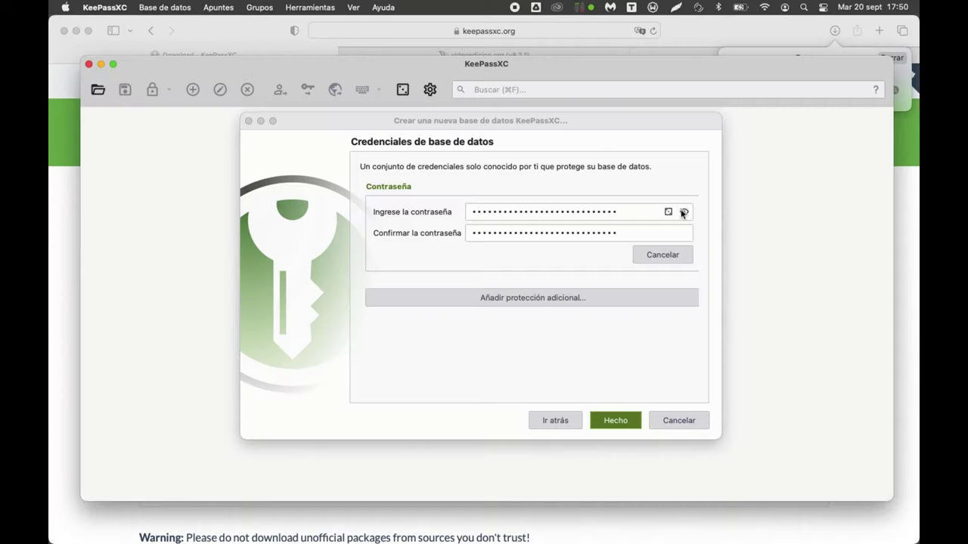
{"action": "left_click", "coordinate": [684, 212]}
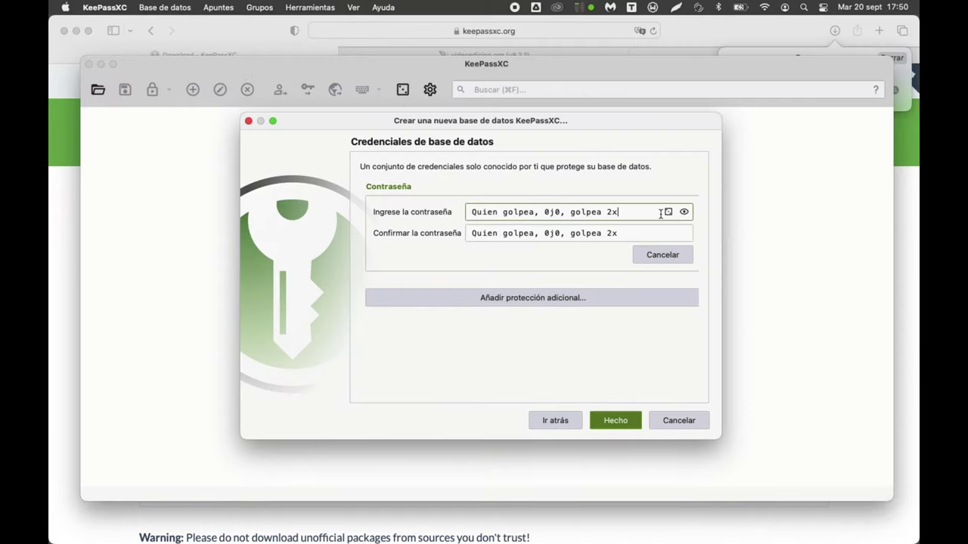
{"action": "left_click", "coordinate": [615, 421]}
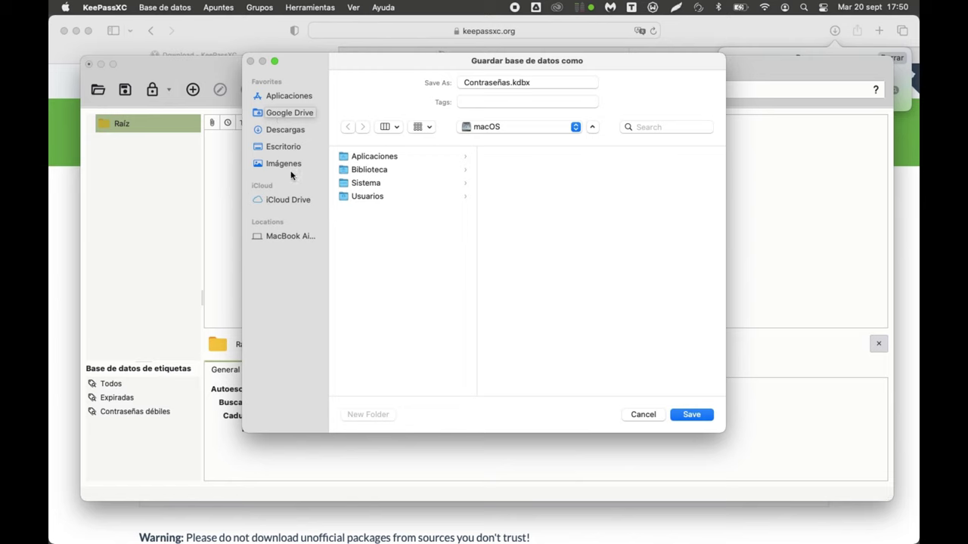
Step: Save the new database as ContraseñasMac.kdbx in iCloud Drive's Contraseñas folder, then return to Safari
{"action": "left_click", "coordinate": [287, 199]}
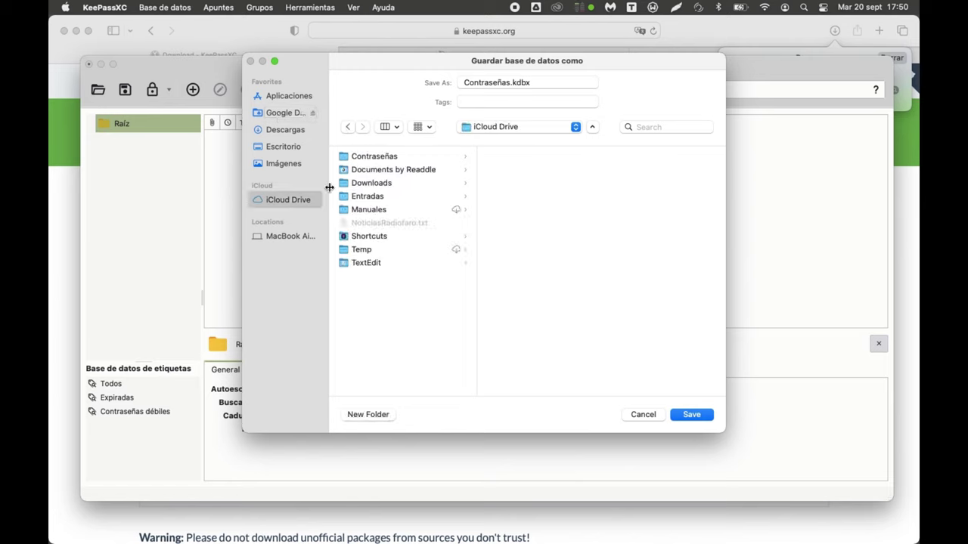
{"action": "left_click", "coordinate": [373, 156]}
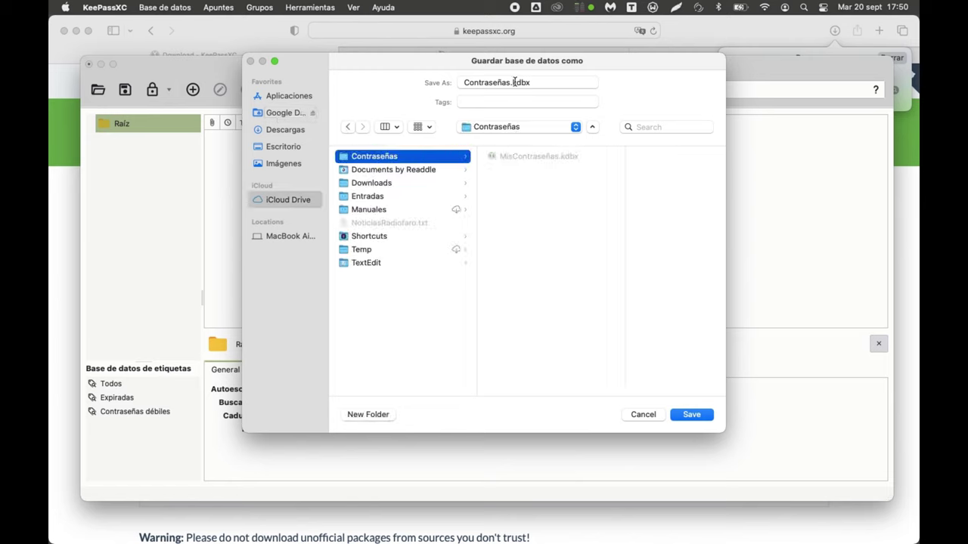
{"action": "left_click", "coordinate": [541, 82]}
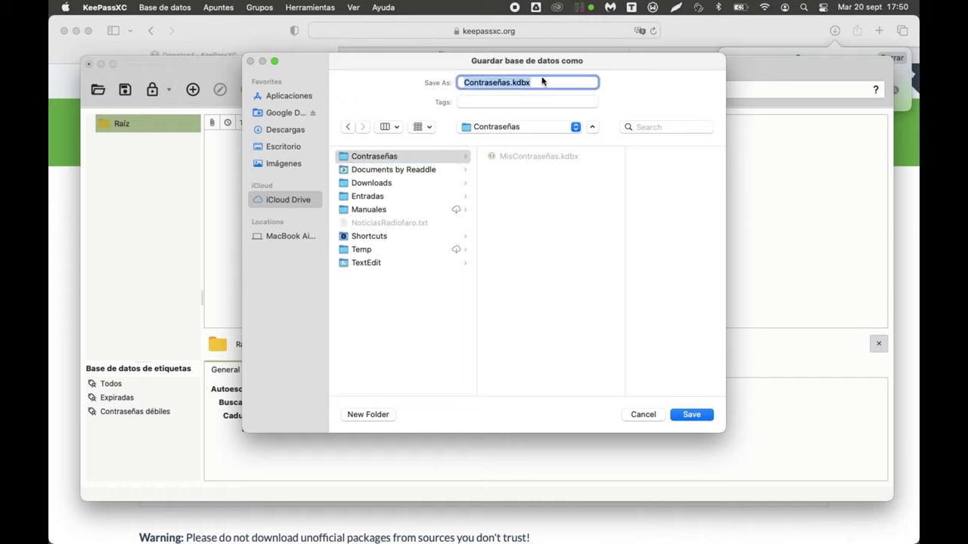
{"action": "key", "text": "Right"}
{"action": "key", "text": "Left"}
{"action": "key", "text": "Left"}
{"action": "key", "text": "Left"}
{"action": "key", "text": "Left"}
{"action": "key", "text": "Left"}
{"action": "type", "text": "Mac"}
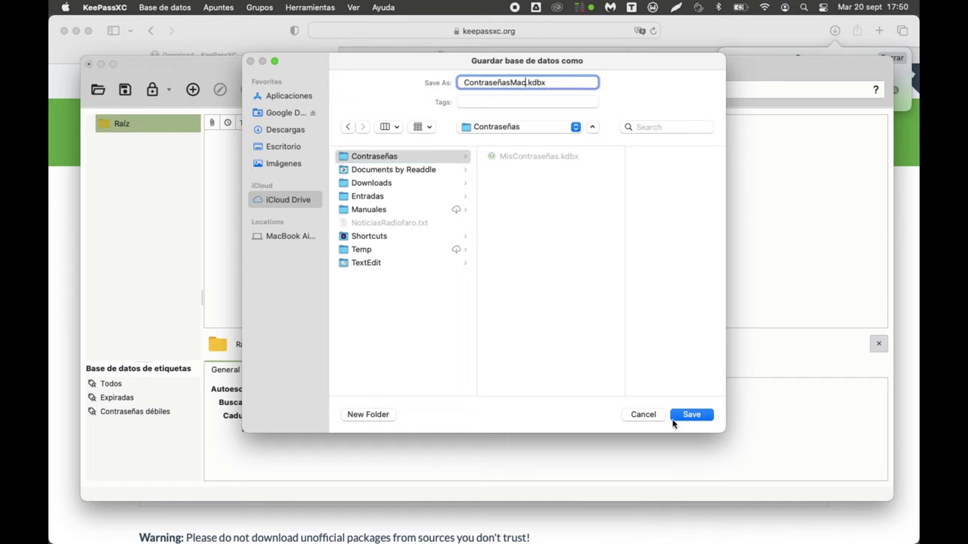
{"action": "left_click", "coordinate": [694, 415]}
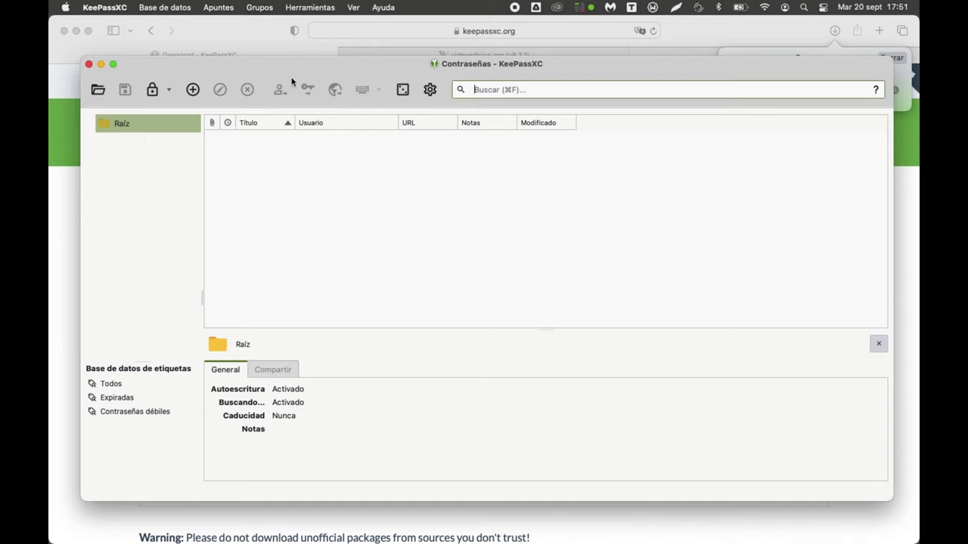
{"action": "left_click", "coordinate": [397, 55]}
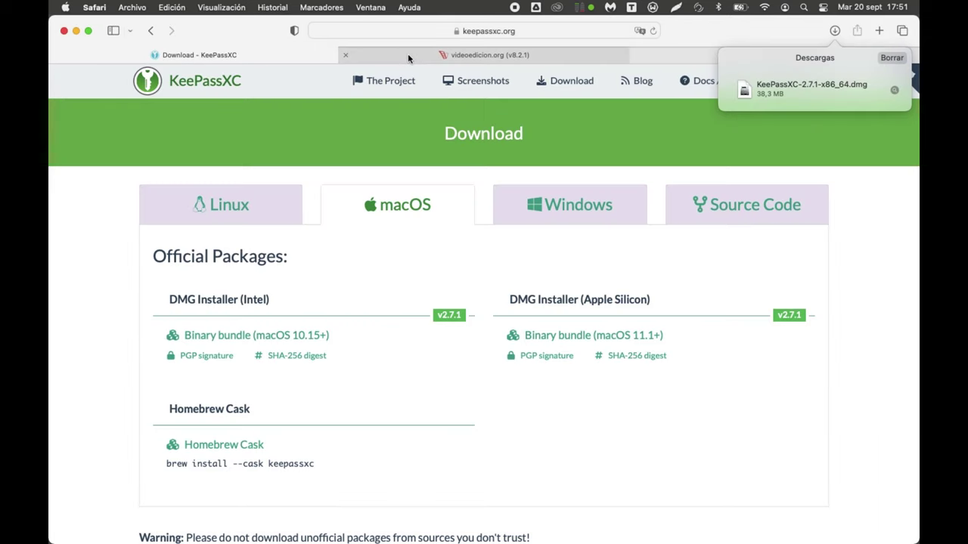
Step: Open the videoedicion.org forum registration page and accept its terms
{"action": "left_click", "coordinate": [407, 54]}
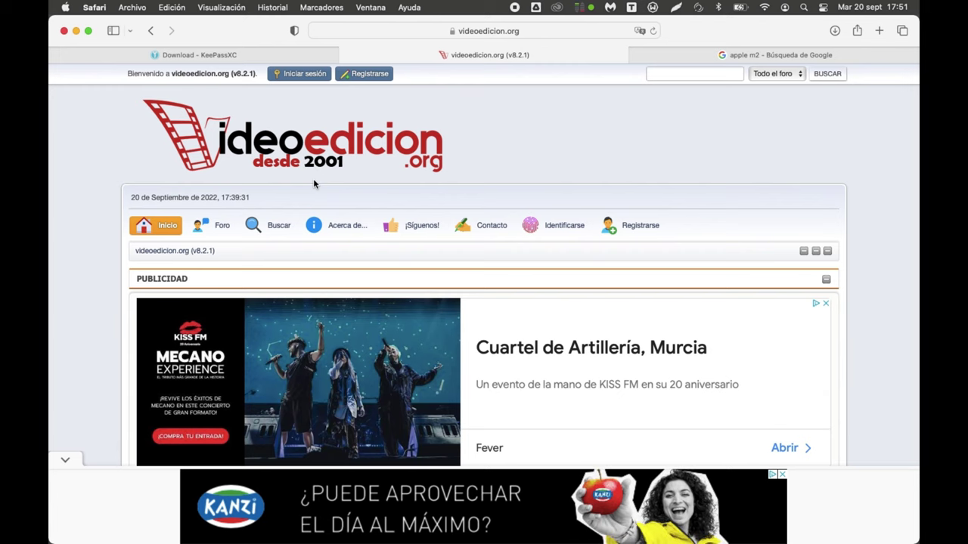
{"action": "left_click", "coordinate": [67, 458]}
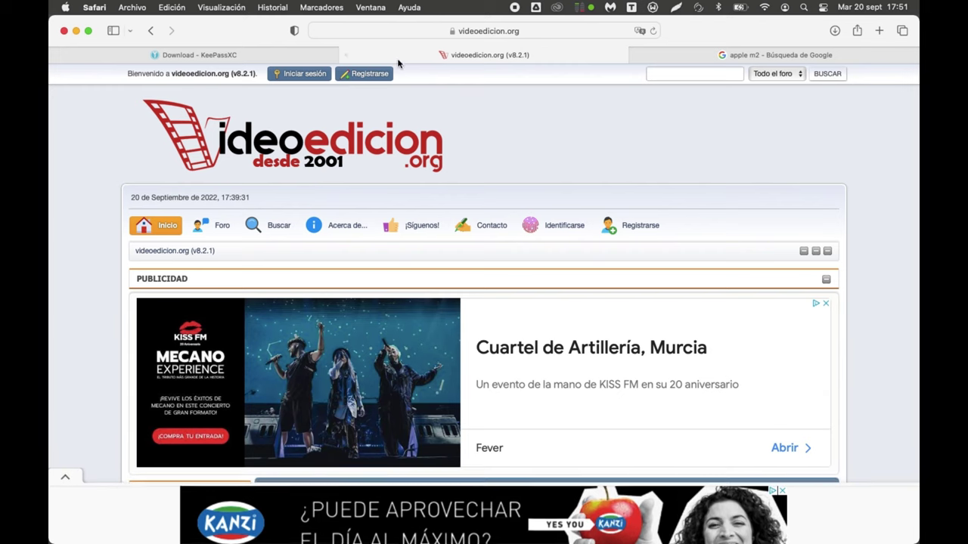
{"action": "left_click", "coordinate": [368, 75]}
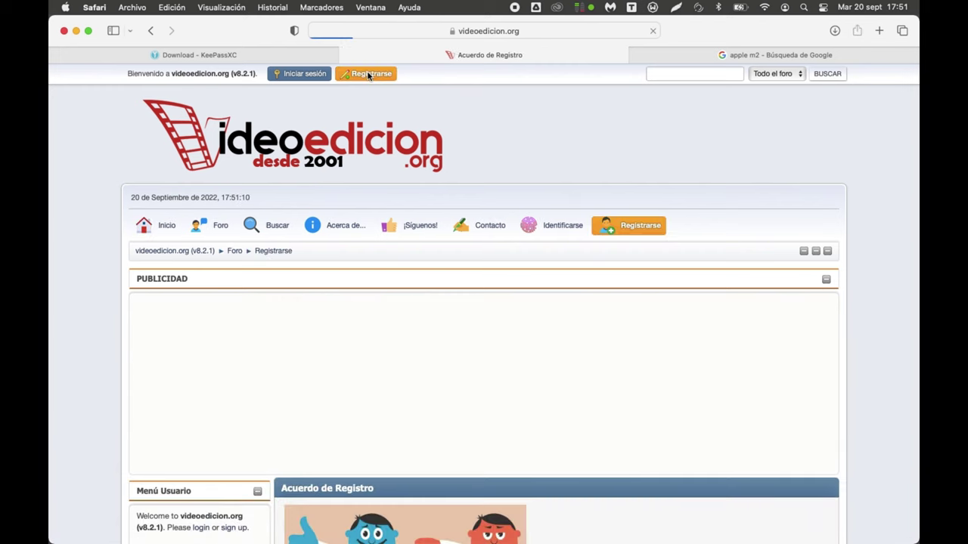
{"action": "scroll", "coordinate": [464, 237], "scroll_direction": "down", "scroll_amount": 20}
{"action": "scroll", "coordinate": [464, 237], "scroll_direction": "down", "scroll_amount": 20}
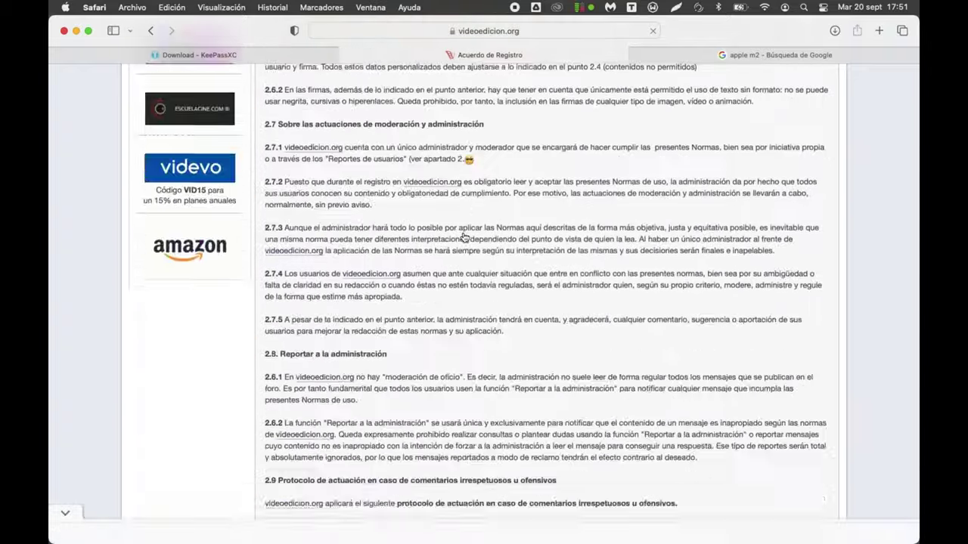
{"action": "left_click", "coordinate": [524, 129]}
Step: Enter the username and e-mail address in the registration form
{"action": "scroll", "coordinate": [501, 310], "scroll_direction": "down", "scroll_amount": 5}
{"action": "left_click", "coordinate": [567, 327]}
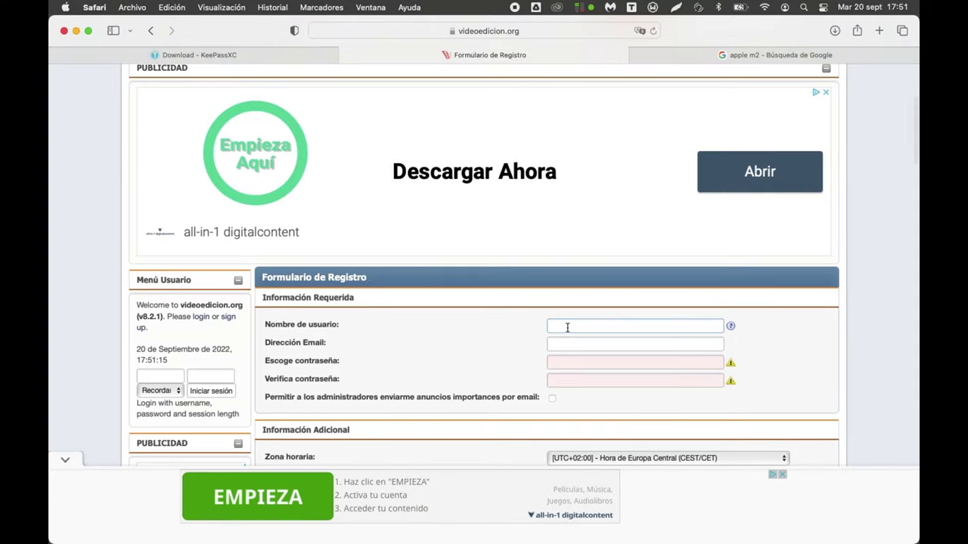
{"action": "type", "text": "ramoncu"}
{"action": "type", "text": "tamon"}
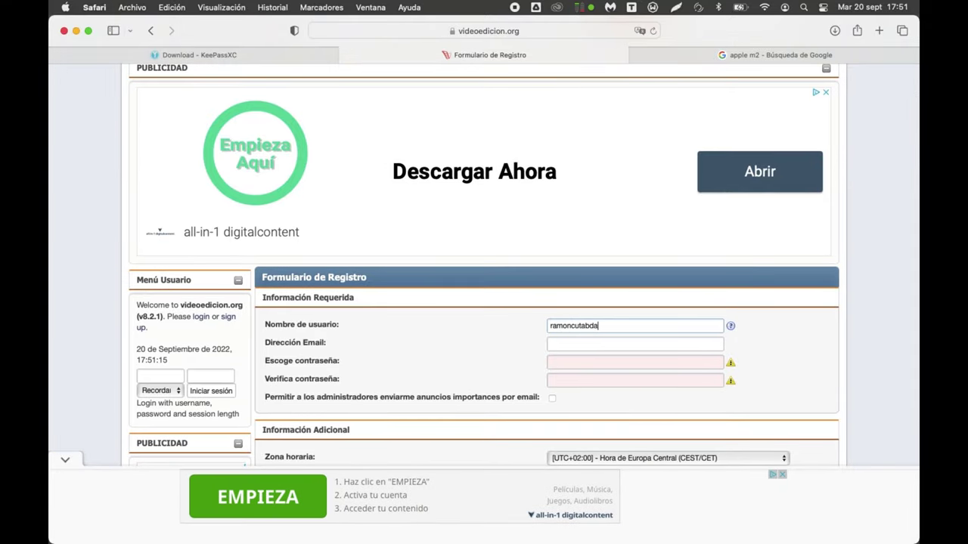
{"action": "key", "text": "BackSpace"}
{"action": "key", "text": "BackSpace"}
{"action": "key", "text": "BackSpace"}
{"action": "type", "text": "nda"}
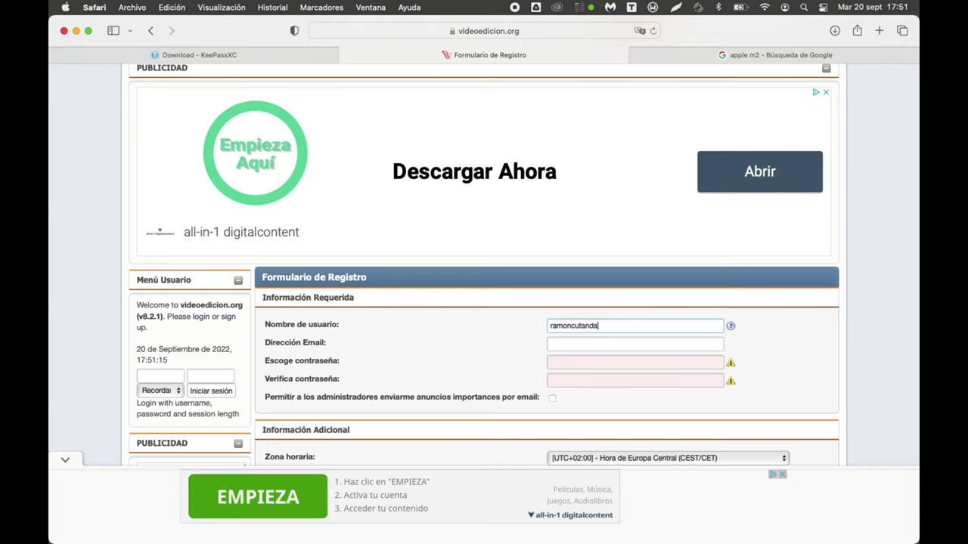
{"action": "key", "text": "Tab"}
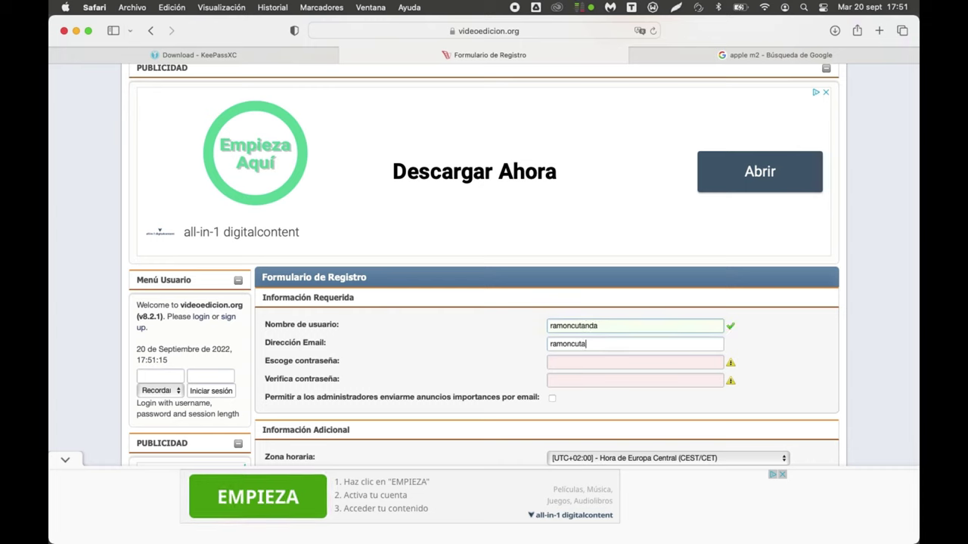
Step: Decline Safari's suggested strong password via Otras opciones > Crear mi propia contraseña
{"action": "left_click", "coordinate": [567, 328]}
{"action": "scroll", "coordinate": [590, 360], "scroll_direction": "up", "scroll_amount": 5}
{"action": "scroll", "coordinate": [573, 292], "scroll_direction": "down", "scroll_amount": 5}
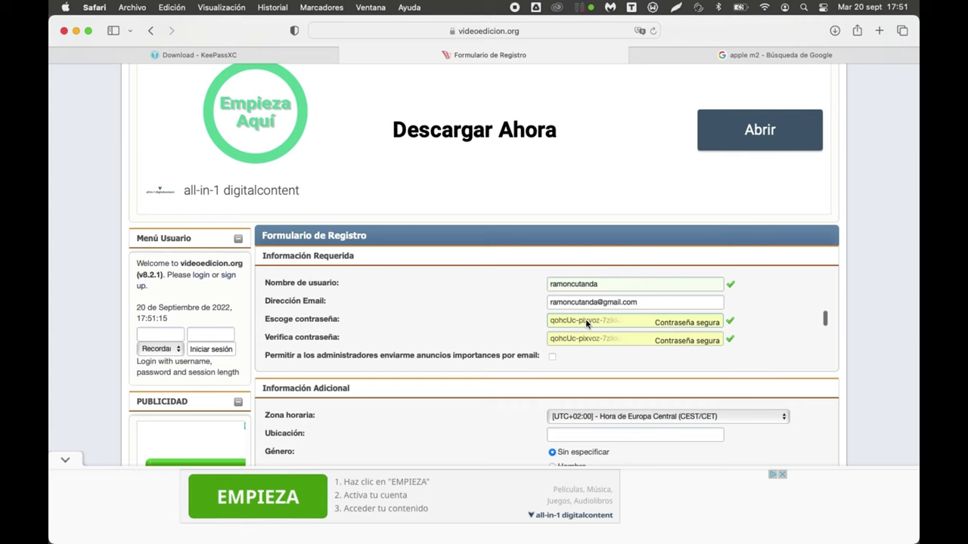
{"action": "scroll", "coordinate": [575, 324], "scroll_direction": "down", "scroll_amount": 3}
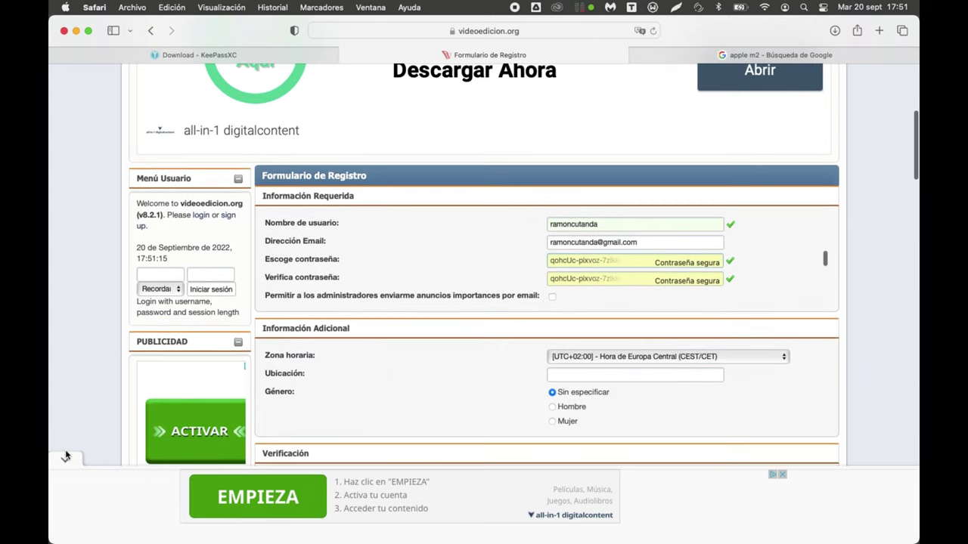
{"action": "left_click", "coordinate": [605, 279]}
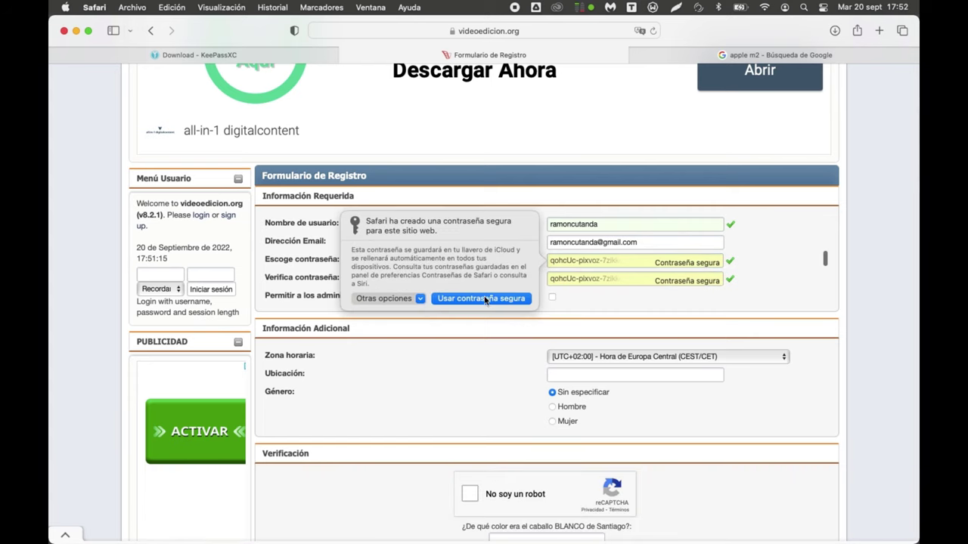
{"action": "left_click", "coordinate": [405, 299]}
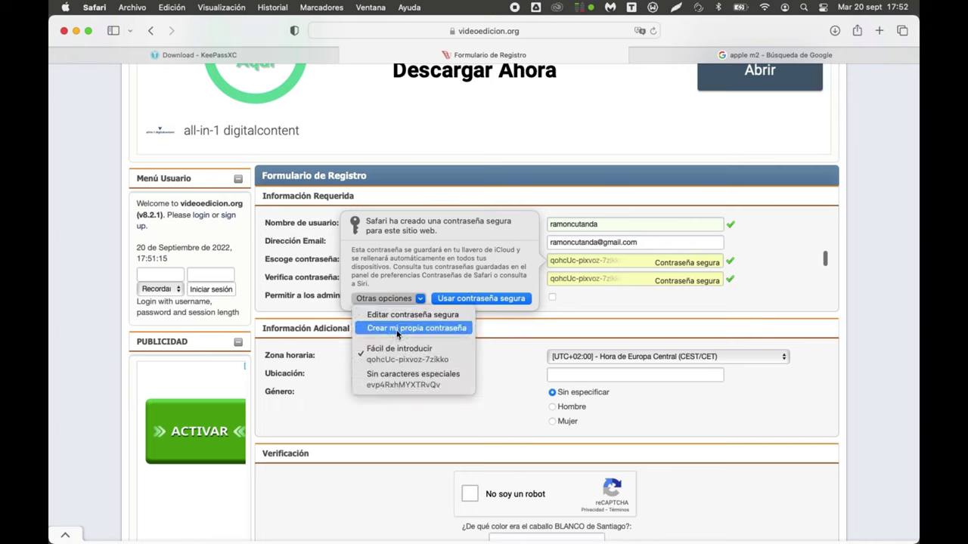
{"action": "left_click", "coordinate": [397, 330]}
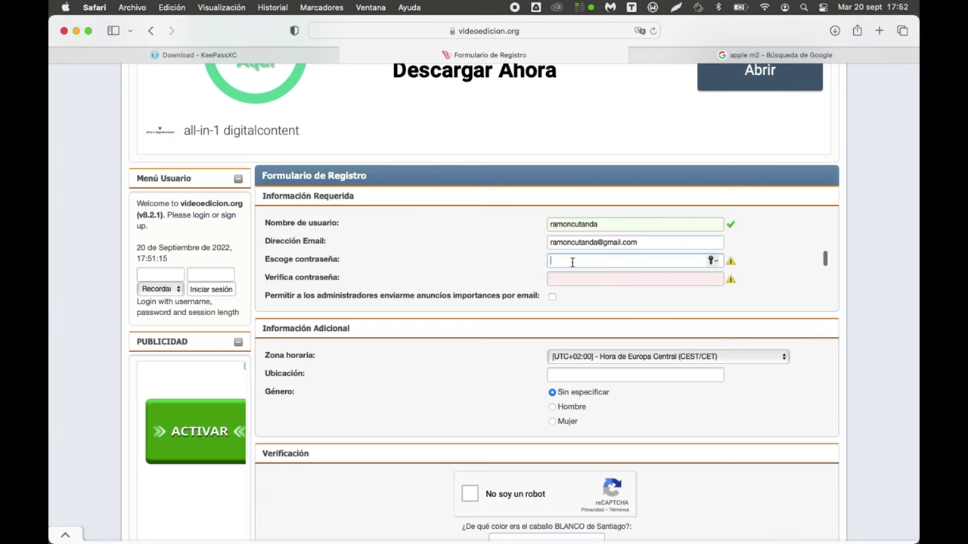
{"action": "key", "text": "super+Tab"}
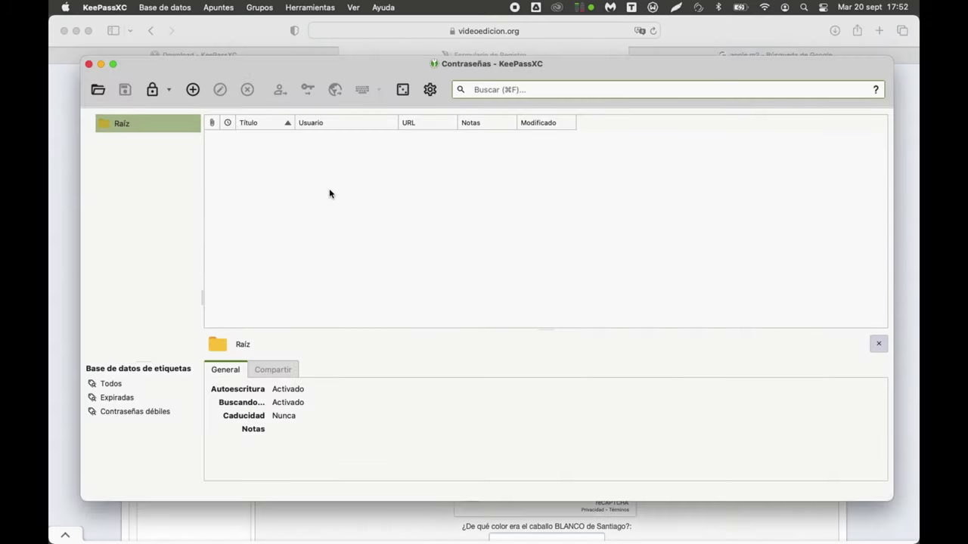
Step: Create a new entry titled videoedicion.org with a note describing the video-editing help forum
{"action": "right_click", "coordinate": [273, 188]}
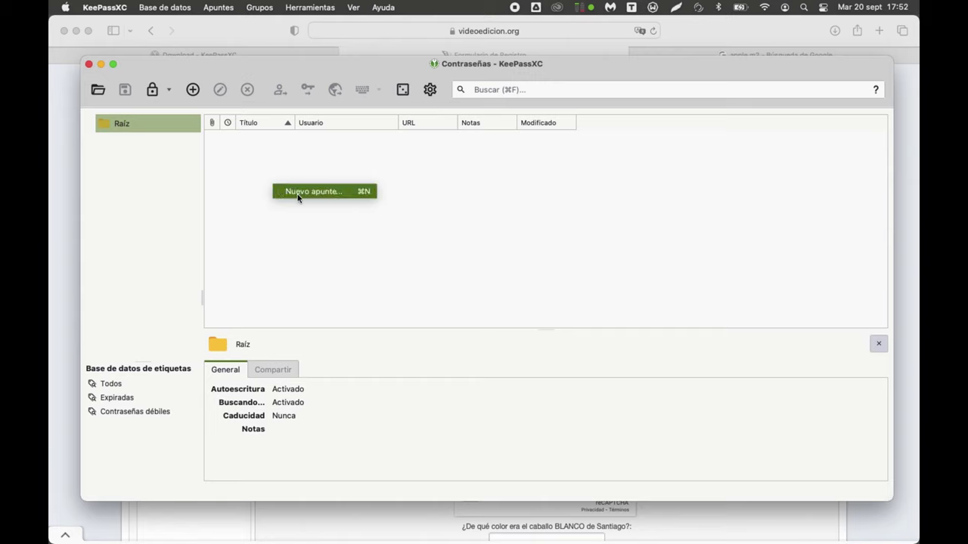
{"action": "left_click", "coordinate": [256, 177]}
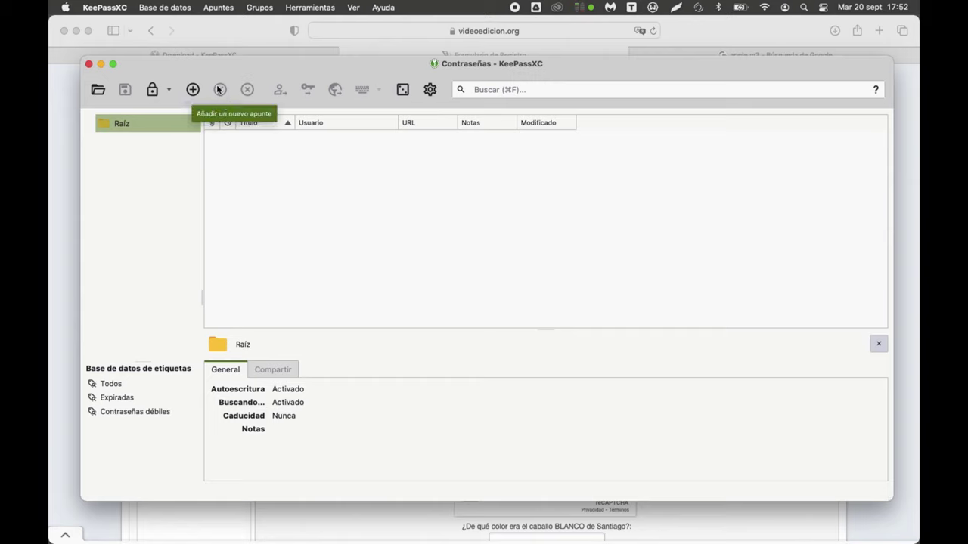
{"action": "left_click", "coordinate": [194, 89]}
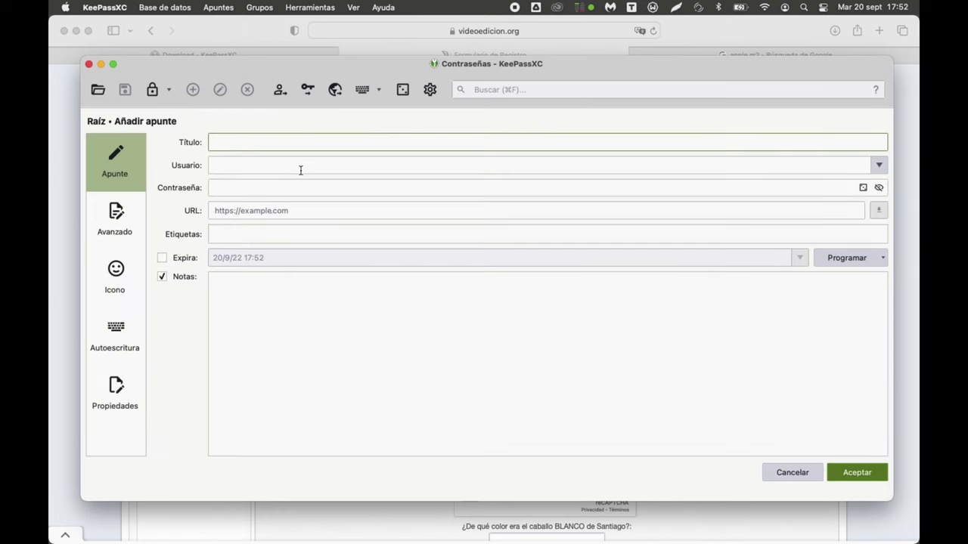
{"action": "type", "text": "videoedicion.org"}
{"action": "left_click", "coordinate": [336, 368]}
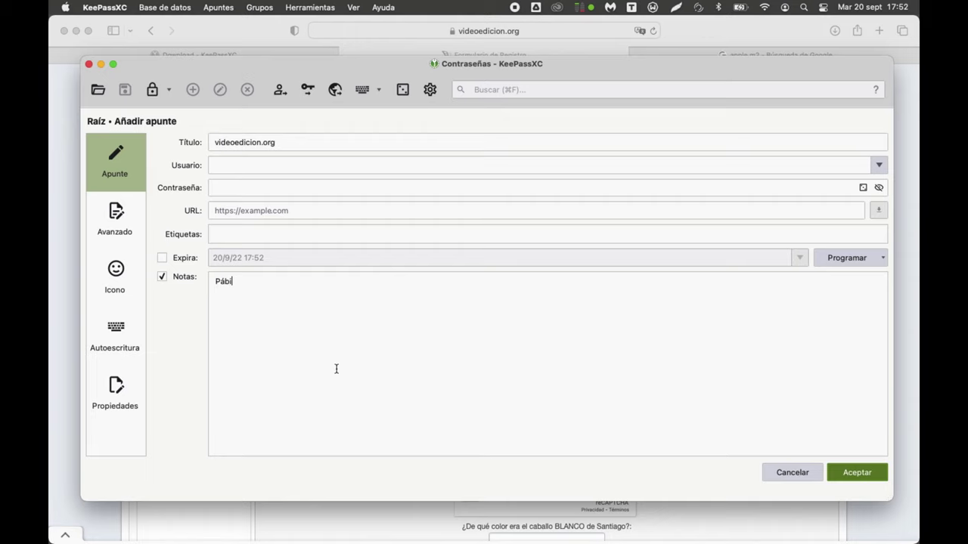
{"action": "key", "text": "BackSpace"}
{"action": "key", "text": "BackSpace"}
{"action": "type", "text": "gina web con fof"}
{"action": "key", "text": "BackSpace"}
{"action": "type", "text": "ro de ayuda pa"}
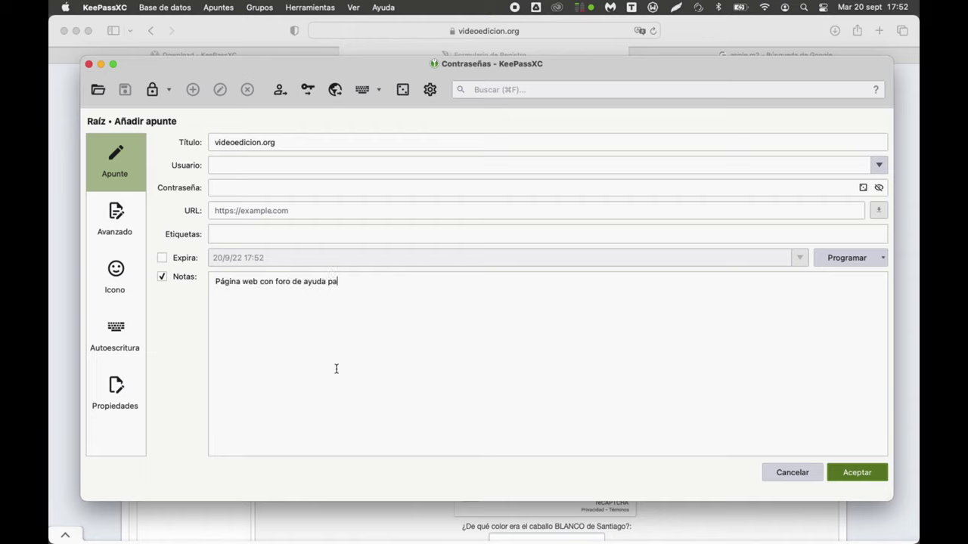
{"action": "type", "text": "ra la edición de vídeo."}
Step: Enter the site username and generate a random password for the entry
{"action": "left_click", "coordinate": [345, 163]}
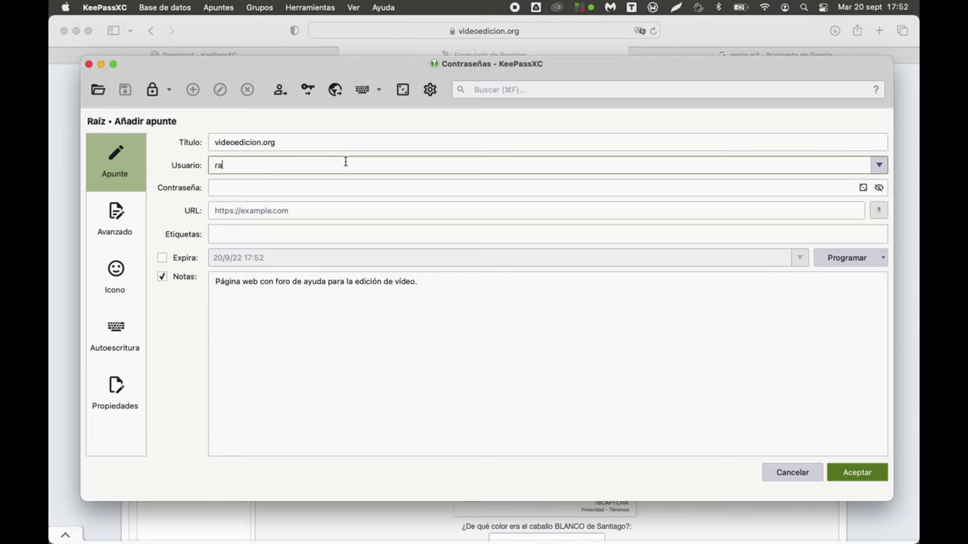
{"action": "left_click", "coordinate": [863, 188]}
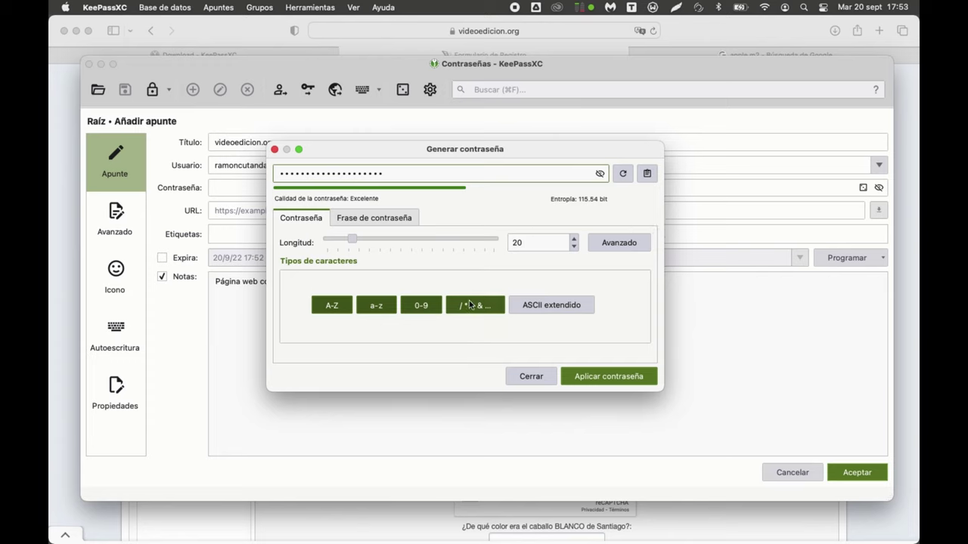
Step: Apply the generated password, save the videoedicion.org entry, and start a Nuevo apunte
{"action": "left_click", "coordinate": [599, 174]}
{"action": "left_click", "coordinate": [615, 382]}
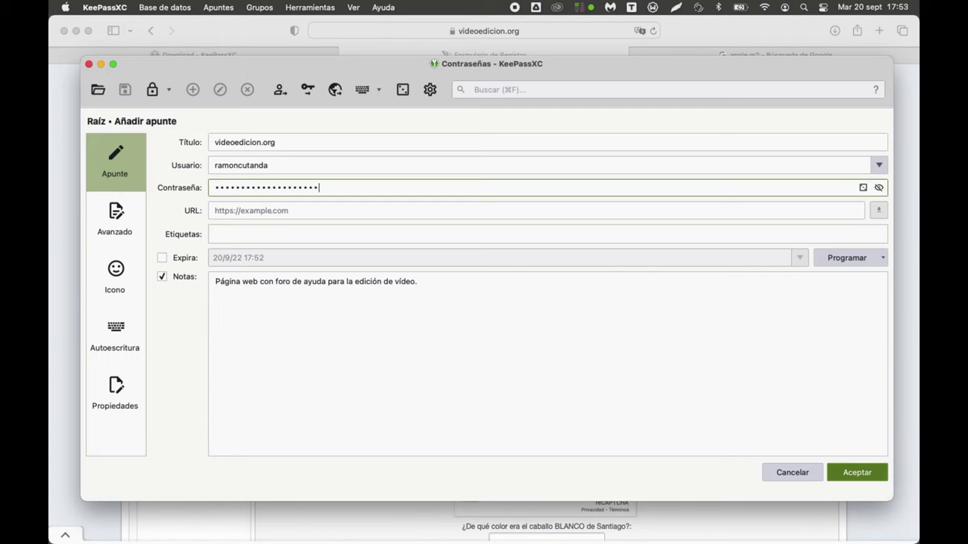
{"action": "left_click", "coordinate": [855, 472]}
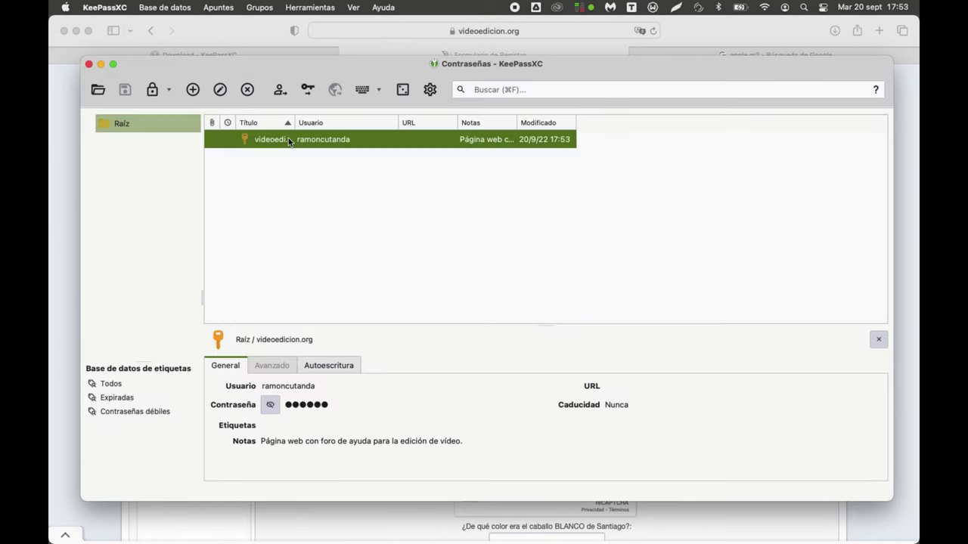
{"action": "right_click", "coordinate": [326, 269]}
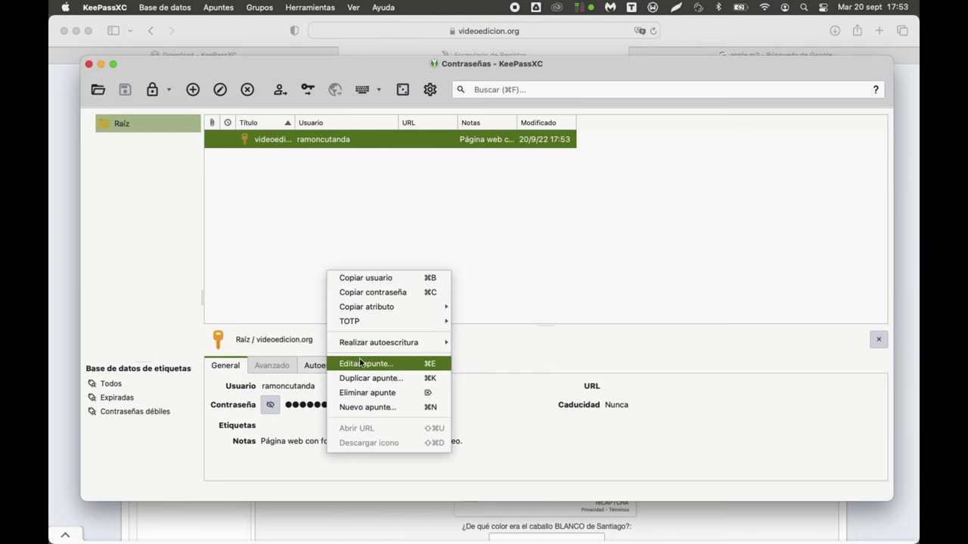
{"action": "left_click", "coordinate": [366, 405]}
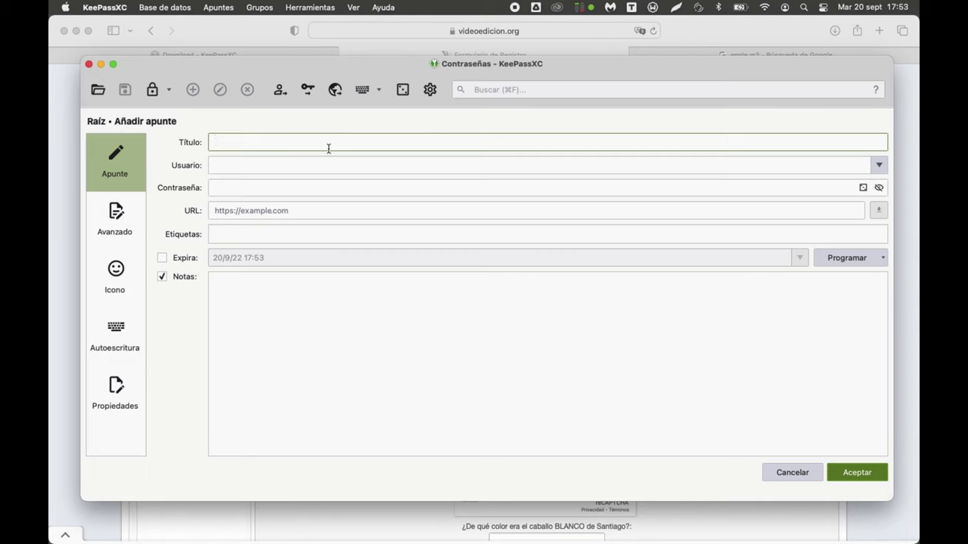
Step: Save an entry titled afwsg with note ssbs and a generated password
{"action": "type", "text": "afwsg"}
{"action": "left_click", "coordinate": [334, 301]}
{"action": "type", "text": "ssbs"}
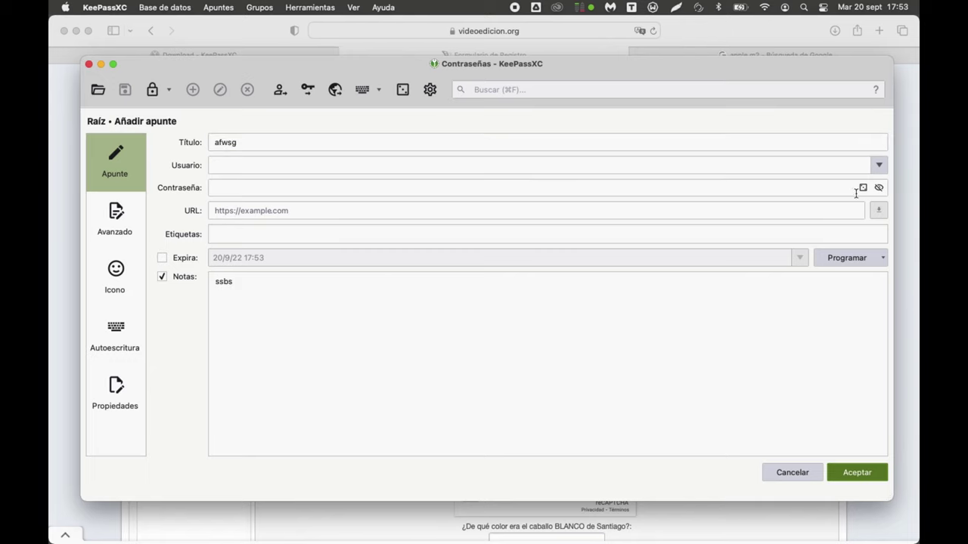
{"action": "left_click", "coordinate": [858, 188]}
{"action": "left_click", "coordinate": [862, 188]}
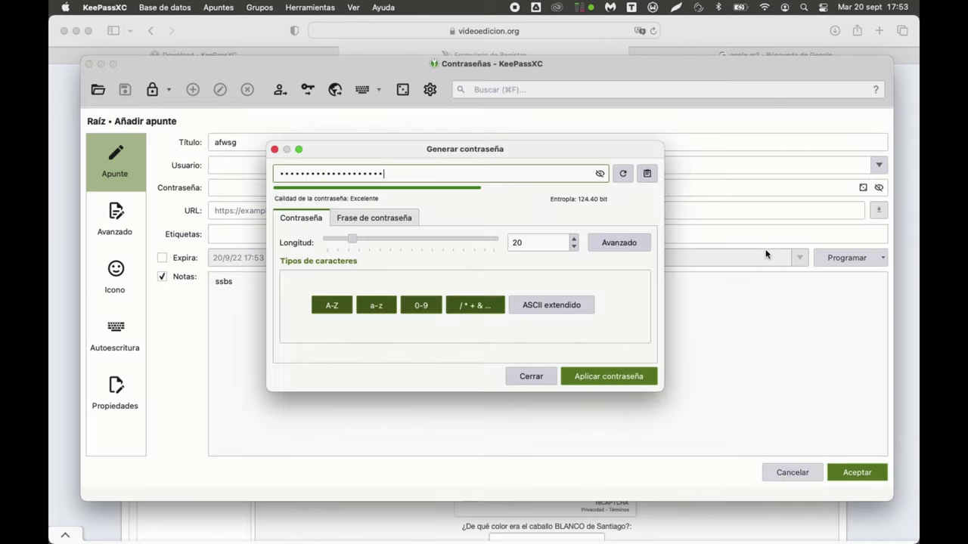
{"action": "left_click", "coordinate": [607, 380]}
{"action": "left_click", "coordinate": [857, 472]}
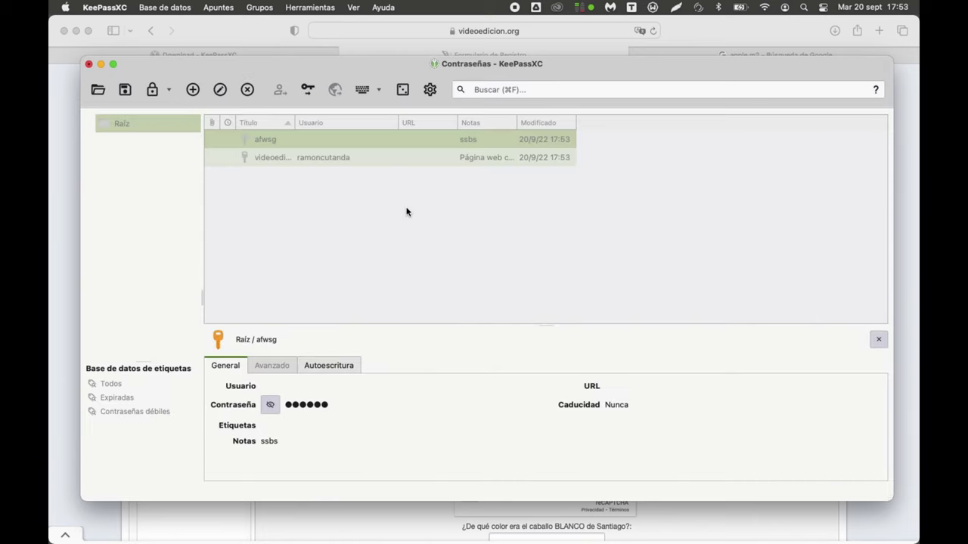
Step: Move between the two entries and select the videoedicion.org entry
{"action": "key", "text": "Down"}
{"action": "key", "text": "Up"}
{"action": "key", "text": "Down"}
{"action": "key", "text": "Up"}
{"action": "left_click", "coordinate": [316, 159]}
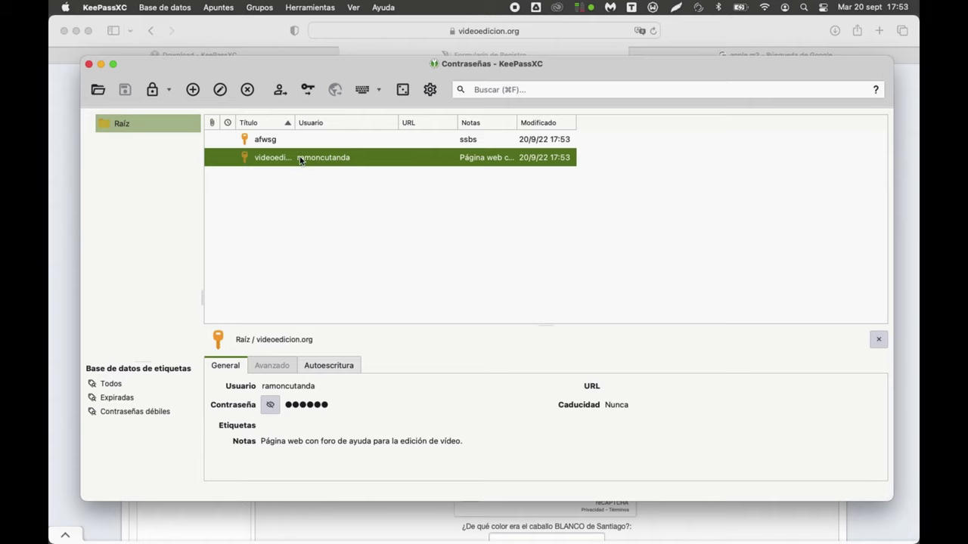
Step: Copy the videoedicion.org entry's password with Copiar contraseña and return to Safari's form
{"action": "right_click", "coordinate": [300, 159]}
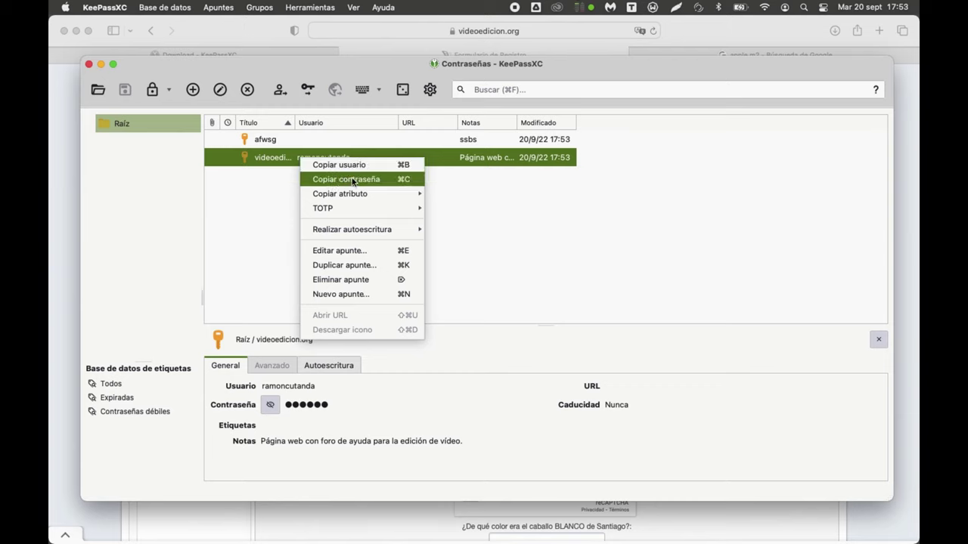
{"action": "key", "text": "Escape"}
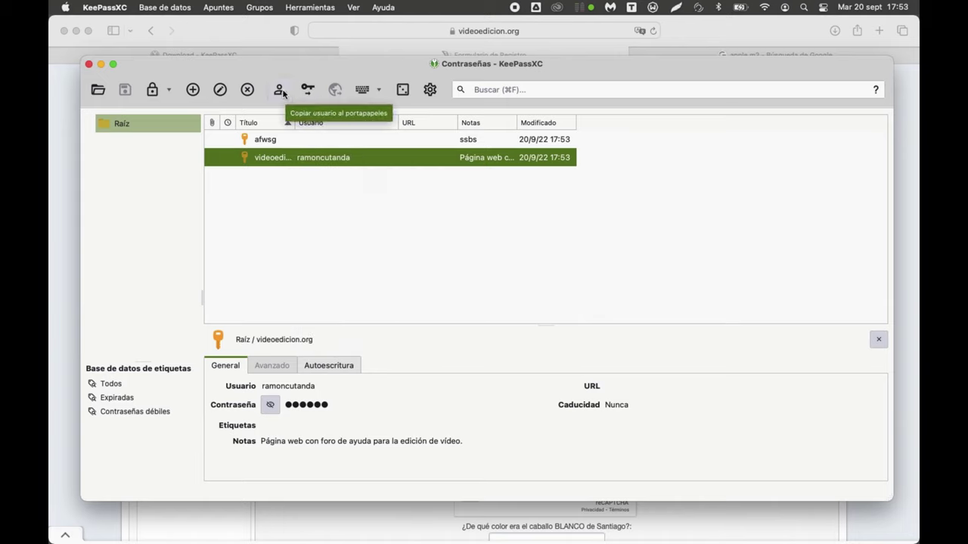
{"action": "right_click", "coordinate": [314, 161]}
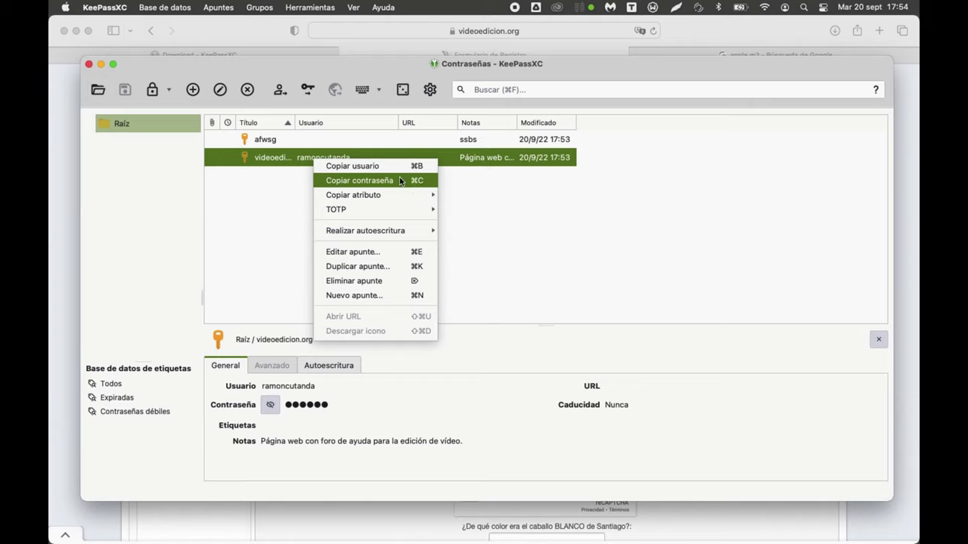
{"action": "left_click", "coordinate": [278, 195]}
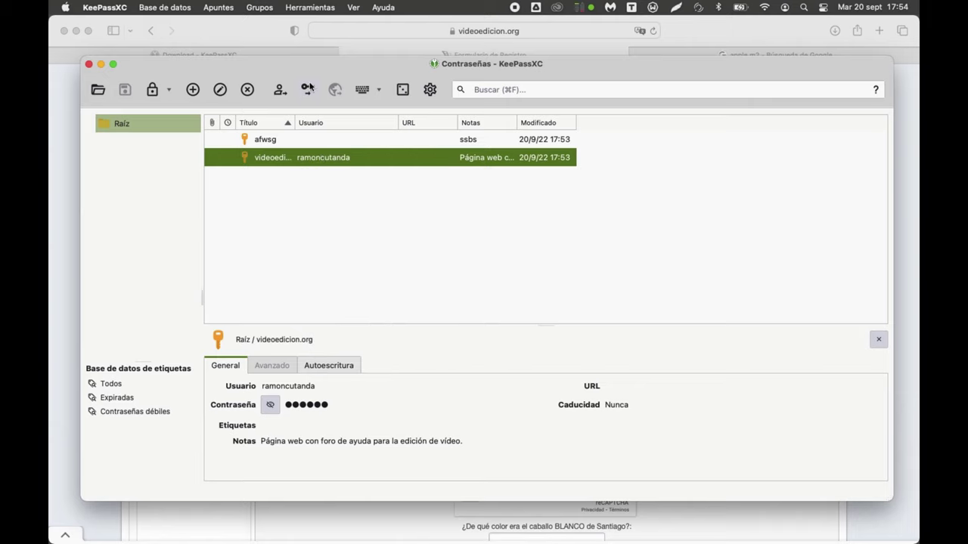
{"action": "right_click", "coordinate": [320, 160]}
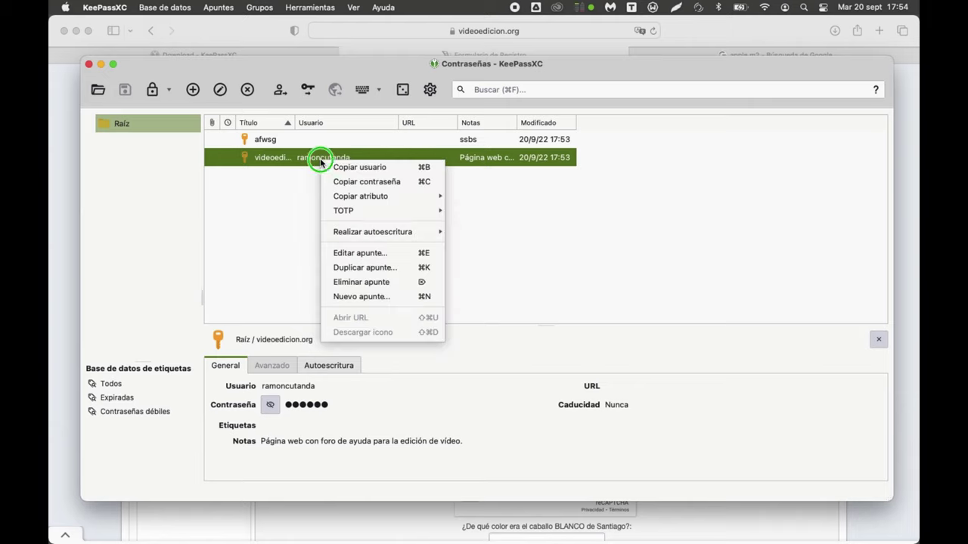
{"action": "left_click", "coordinate": [352, 182]}
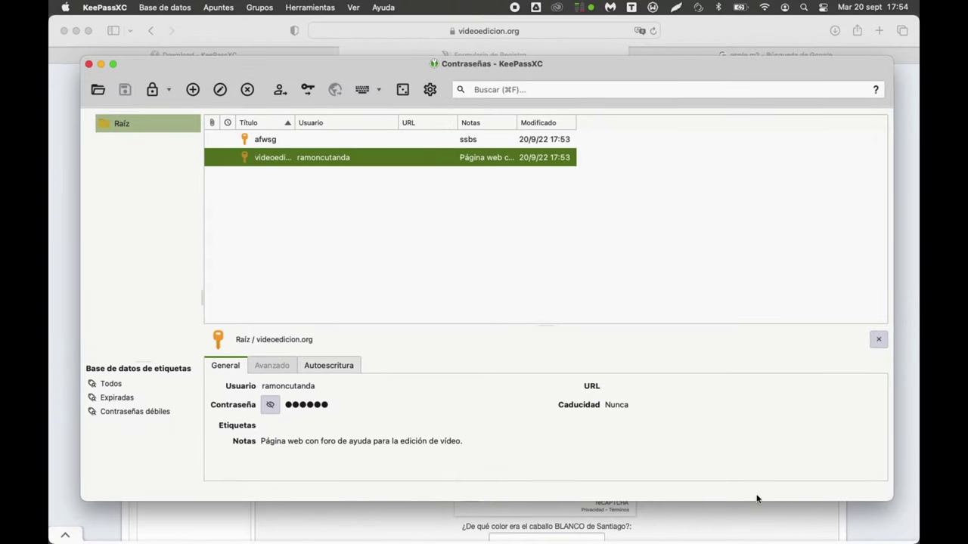
{"action": "left_click", "coordinate": [750, 525]}
Step: Paste the copied password into the registration password field, dismissing Safari's suggestion
{"action": "right_click", "coordinate": [587, 257]}
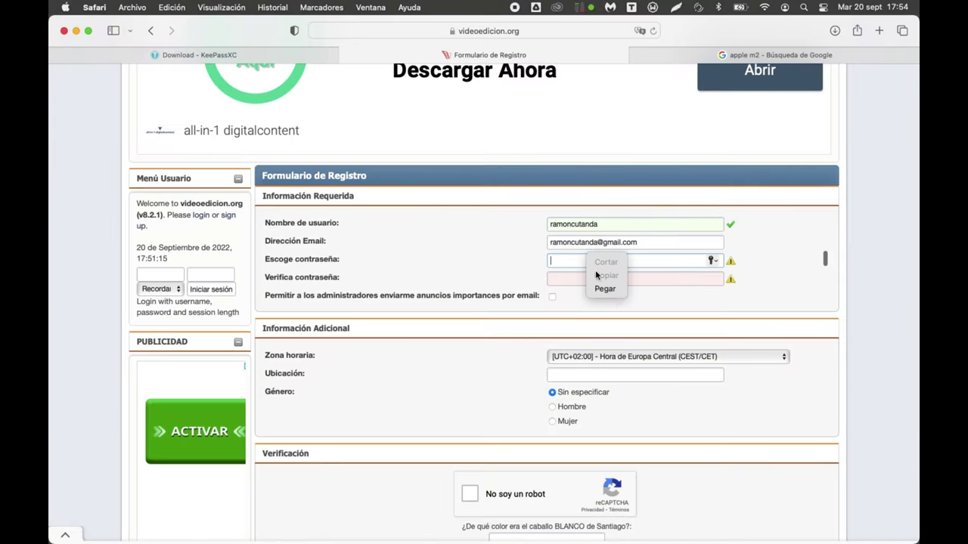
{"action": "left_click", "coordinate": [609, 289]}
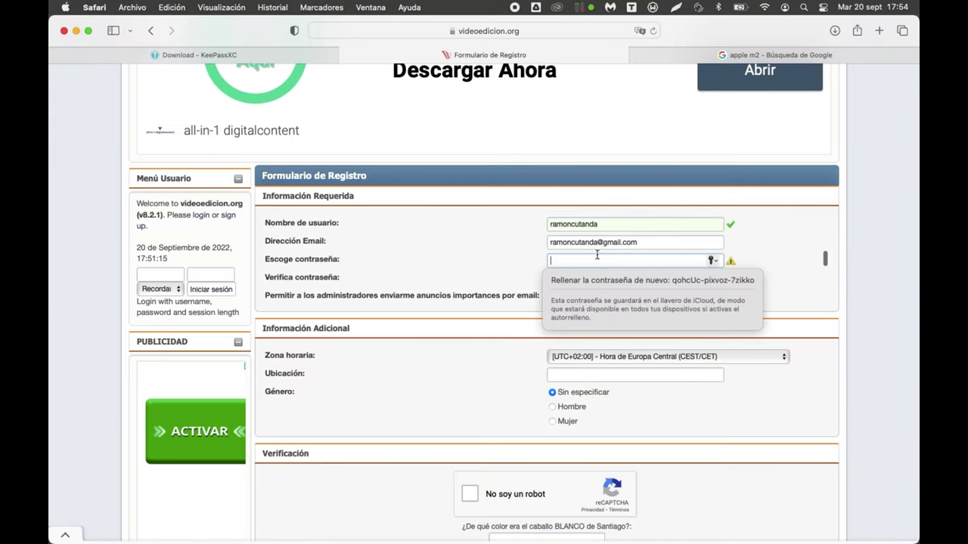
{"action": "left_click", "coordinate": [443, 269]}
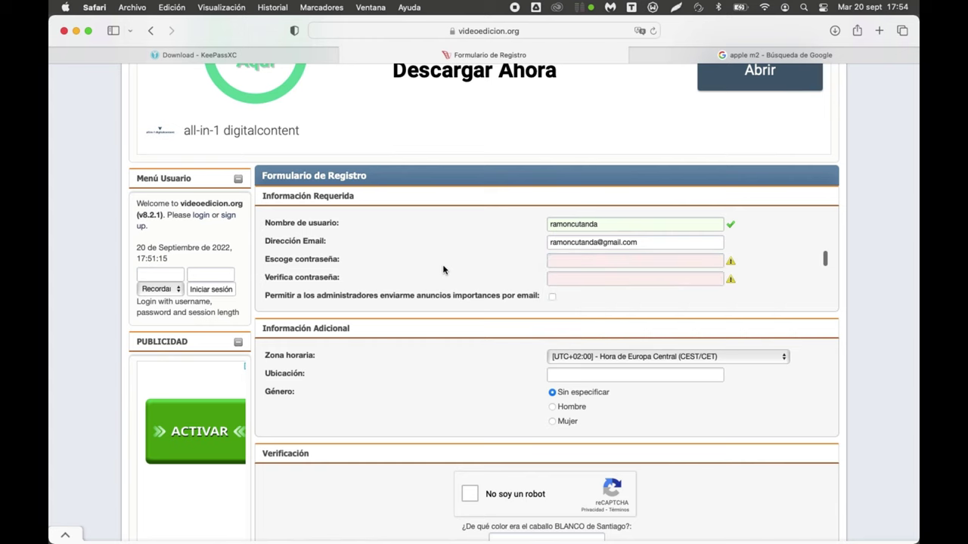
{"action": "key", "text": "super+Tab"}
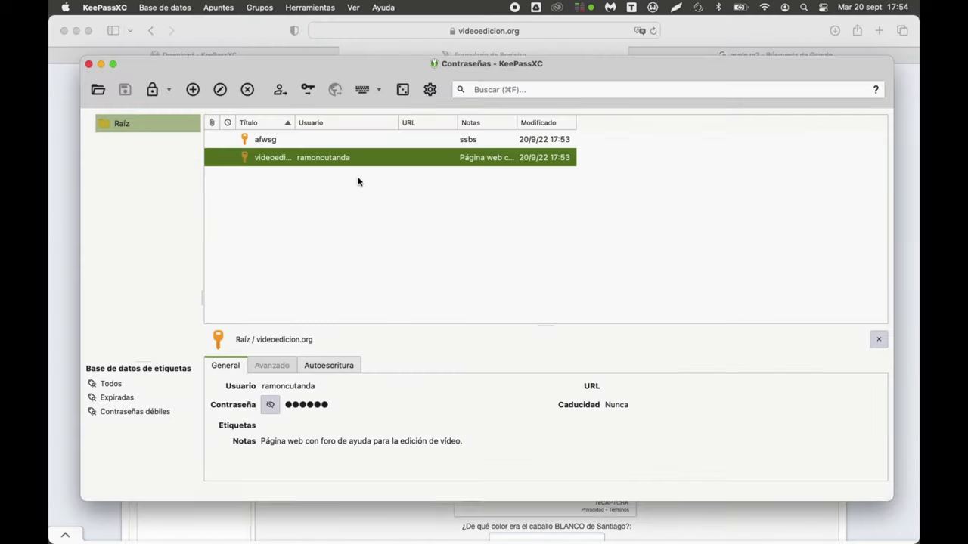
Step: Re-copy the password, fill Escoge and Verifica contraseña, then open the videoedicion.org entry
{"action": "right_click", "coordinate": [371, 160]}
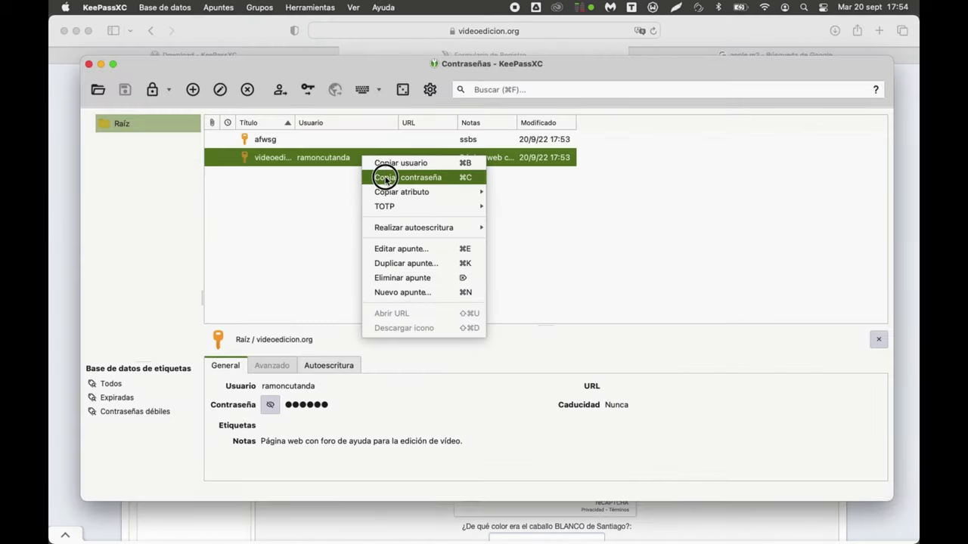
{"action": "left_click", "coordinate": [386, 177]}
{"action": "left_click", "coordinate": [76, 227]}
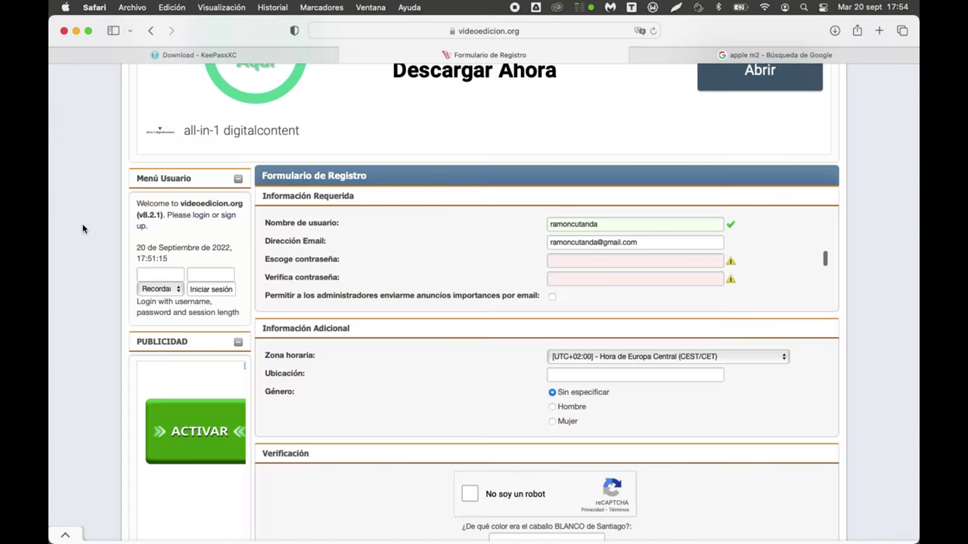
{"action": "left_click", "coordinate": [567, 264]}
{"action": "key", "text": "super+v"}
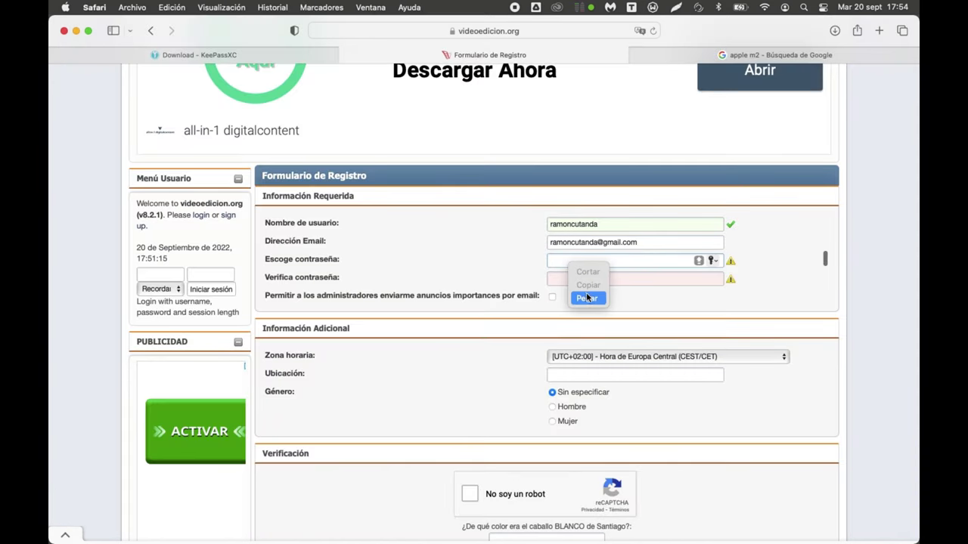
{"action": "right_click", "coordinate": [590, 278]}
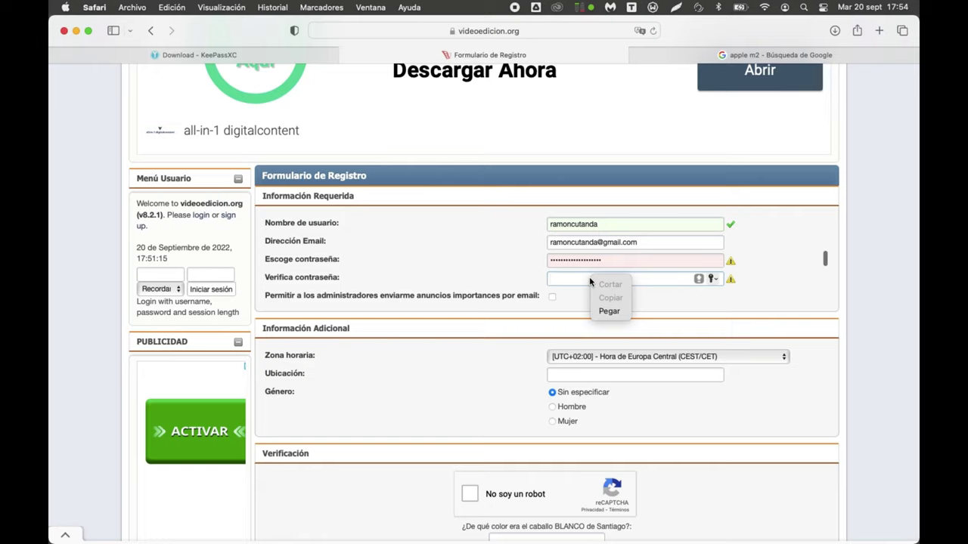
{"action": "left_click", "coordinate": [608, 311]}
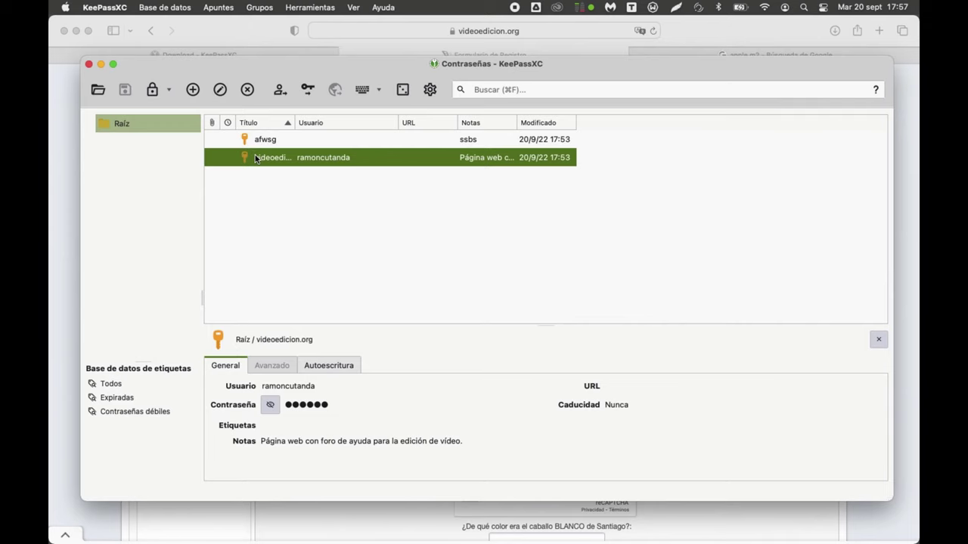
{"action": "double_click", "coordinate": [255, 158]}
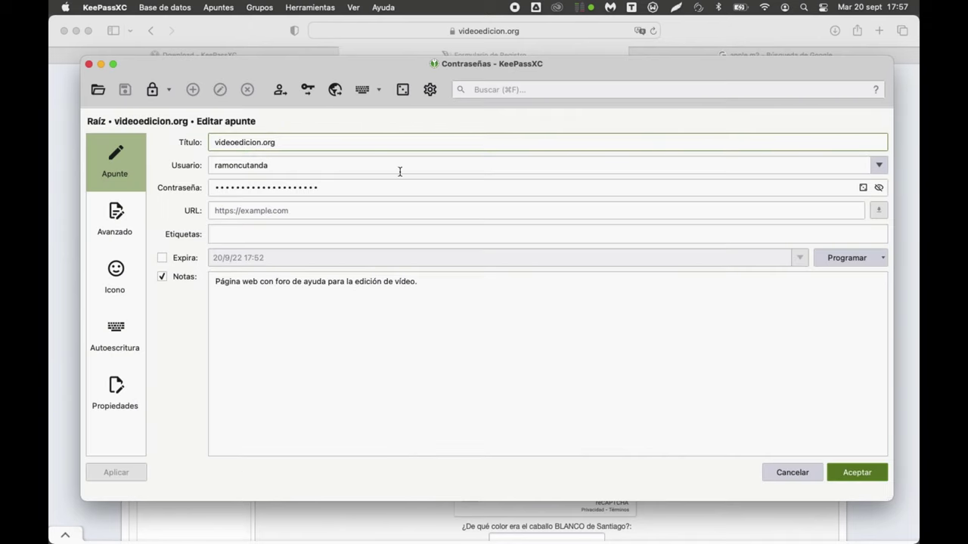
Step: Regenerate the videoedicion.org password twice, apply the new 20-character password, and save the entry
{"action": "left_click", "coordinate": [879, 187]}
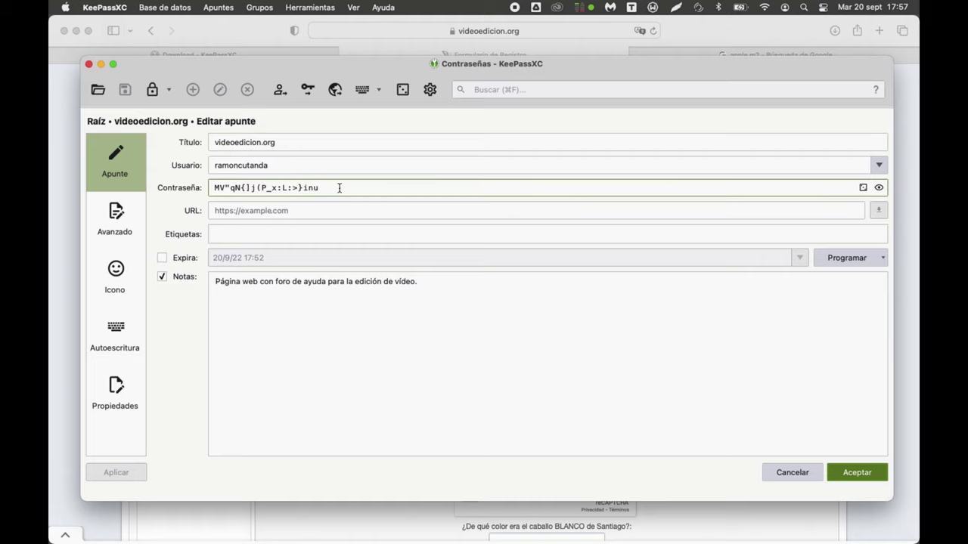
{"action": "left_click_drag", "start_coordinate": [328, 187], "coordinate": [198, 191]}
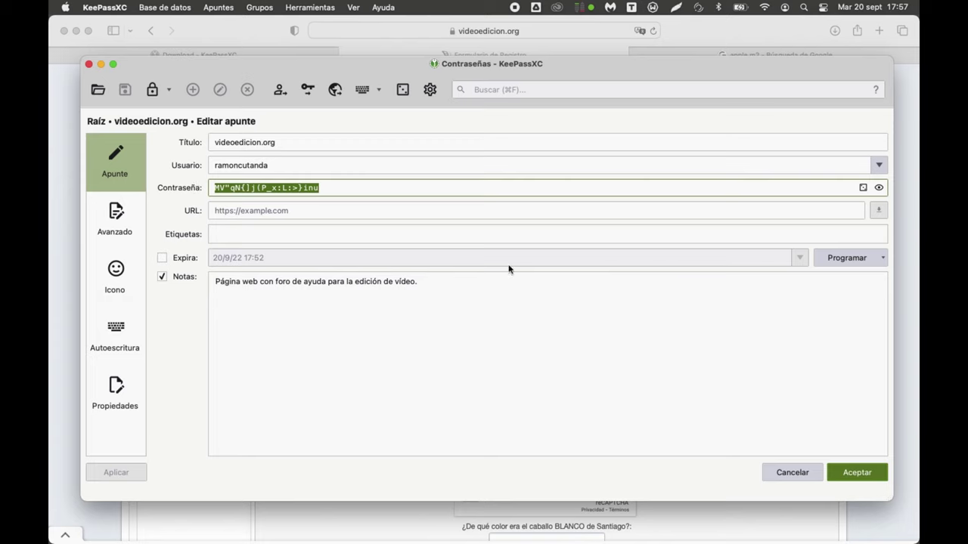
{"action": "left_click", "coordinate": [862, 188]}
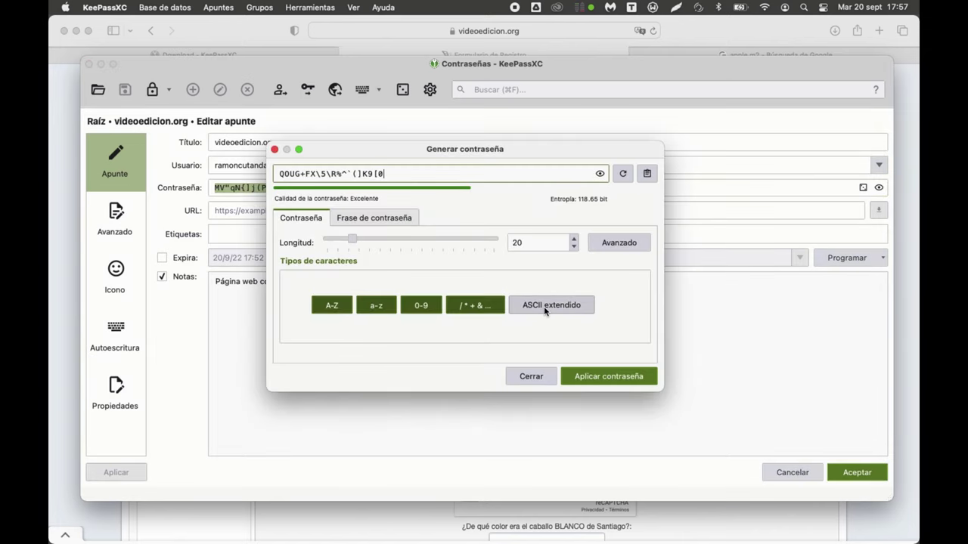
{"action": "left_click", "coordinate": [622, 174]}
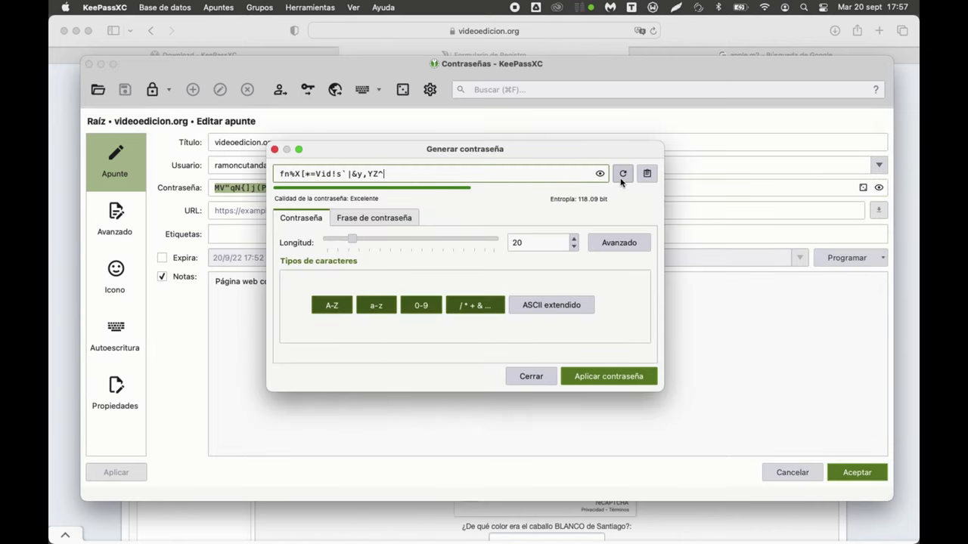
{"action": "left_click", "coordinate": [622, 174]}
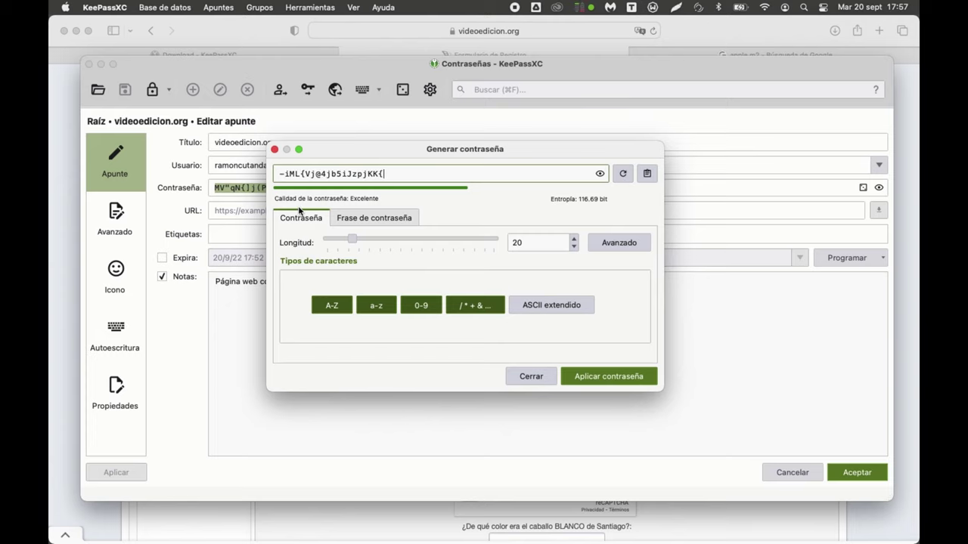
{"action": "left_click_drag", "start_coordinate": [316, 173], "coordinate": [278, 173]}
{"action": "left_click_drag", "start_coordinate": [391, 167], "coordinate": [391, 173]}
{"action": "left_click", "coordinate": [394, 173]}
{"action": "left_click", "coordinate": [606, 377]}
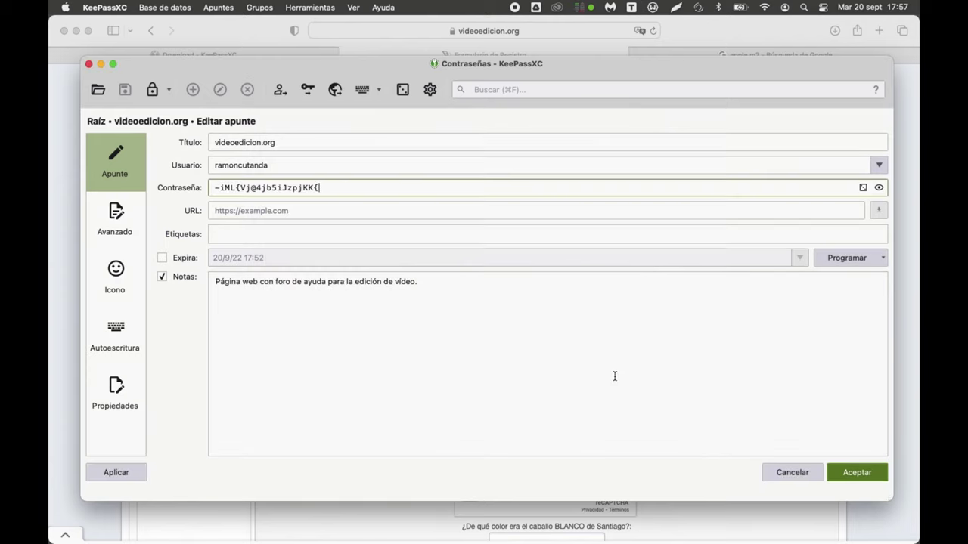
{"action": "left_click", "coordinate": [862, 471]}
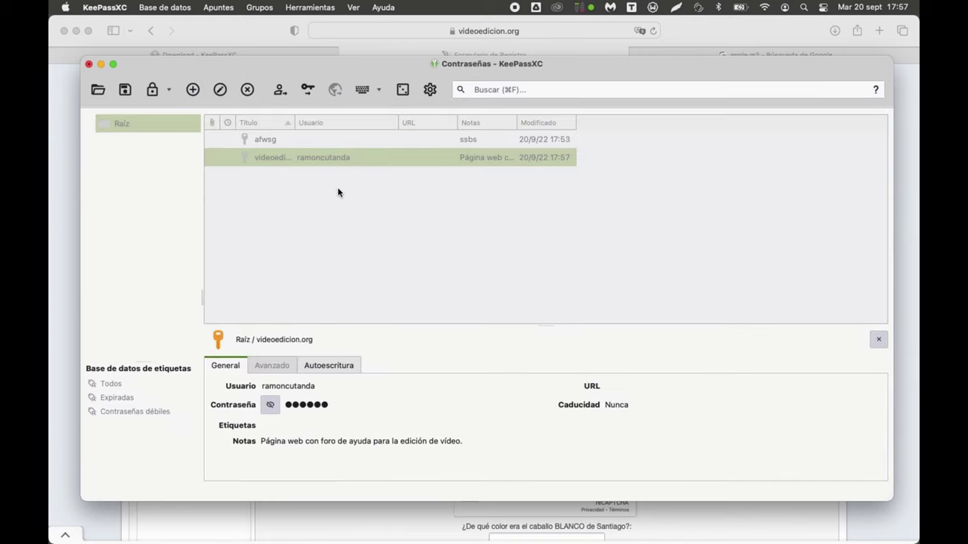
{"action": "left_click", "coordinate": [330, 164]}
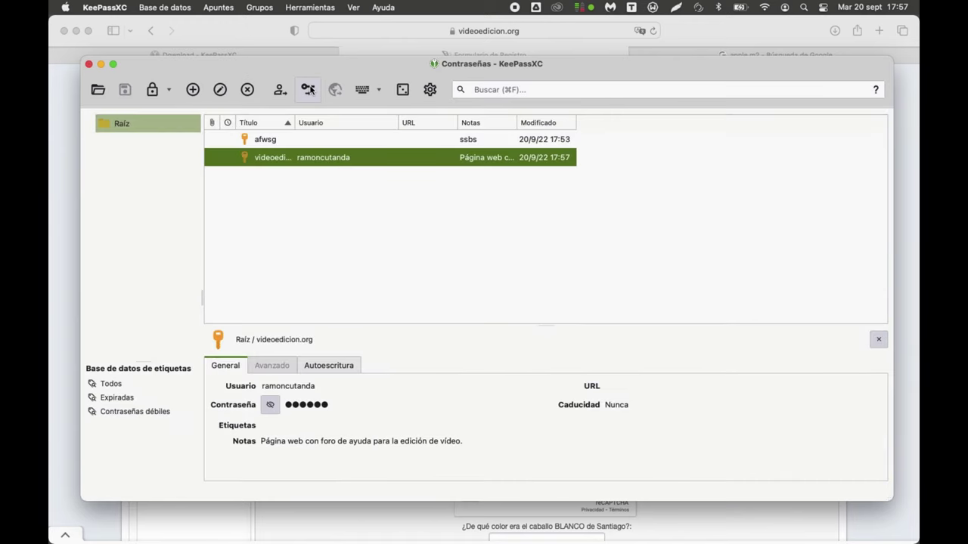
Step: Copy the entry's new password and paste it into Escoge and Verifica contraseña
{"action": "left_click", "coordinate": [309, 89]}
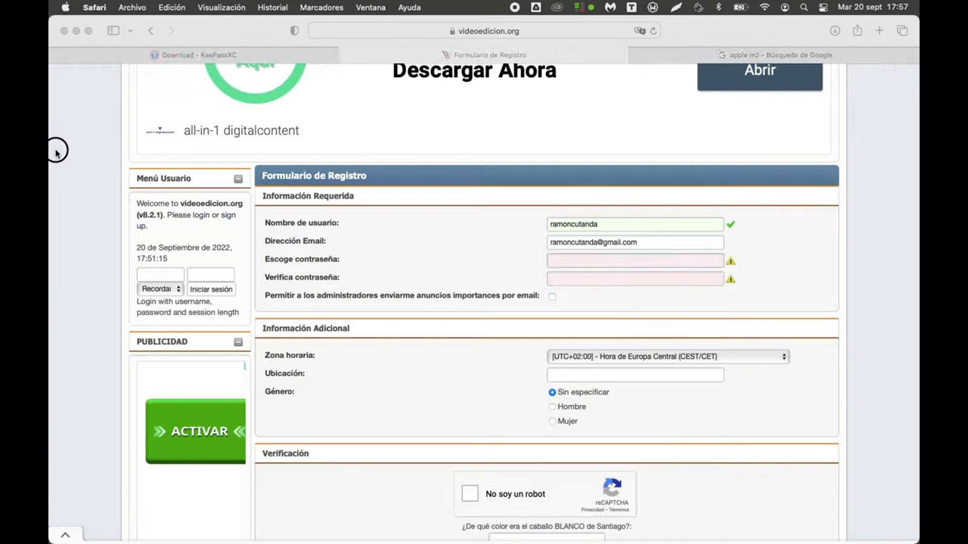
{"action": "left_click", "coordinate": [648, 260]}
{"action": "key", "text": "super+v"}
{"action": "left_click", "coordinate": [652, 277]}
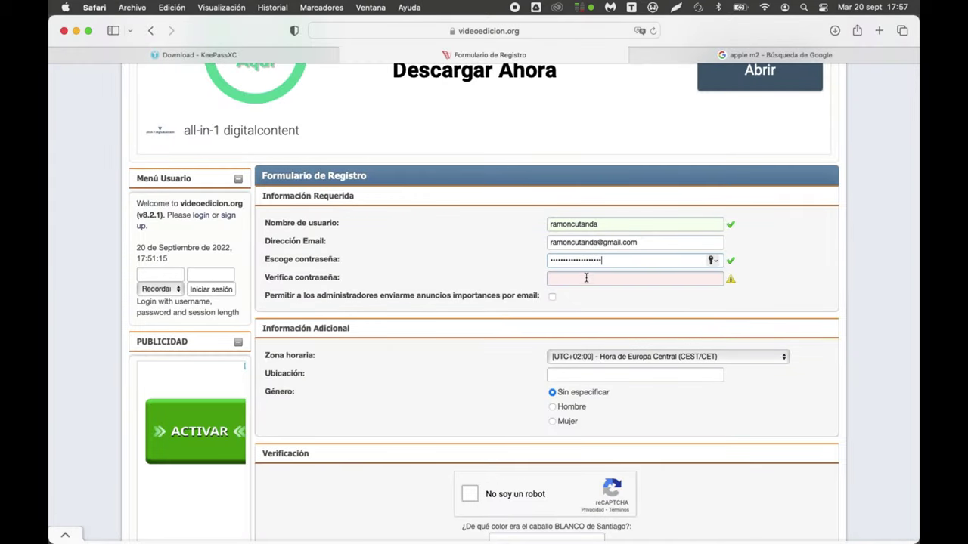
{"action": "key", "text": "super+v"}
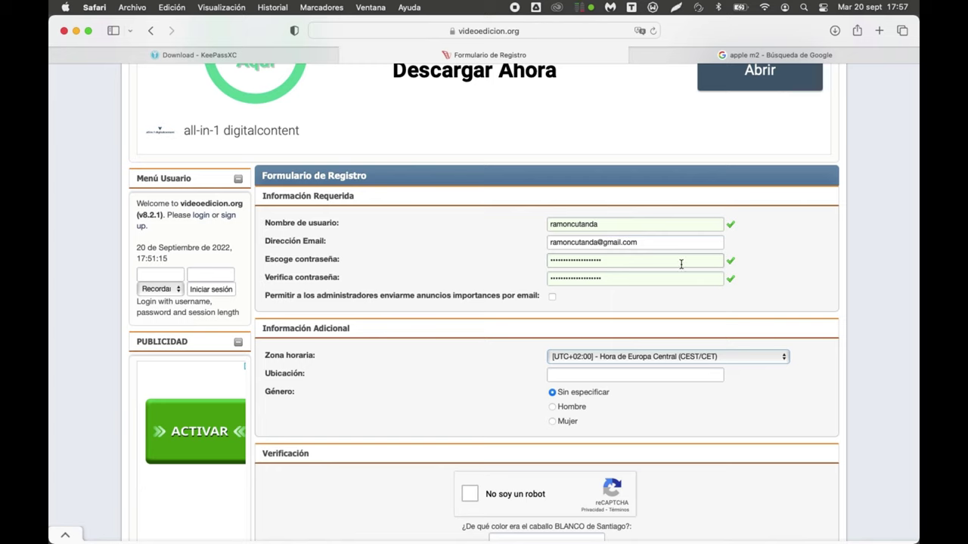
Step: Scroll back to the top and open the site's Iniciar sesión dialog
{"action": "scroll", "coordinate": [367, 272], "scroll_direction": "up", "scroll_amount": 2}
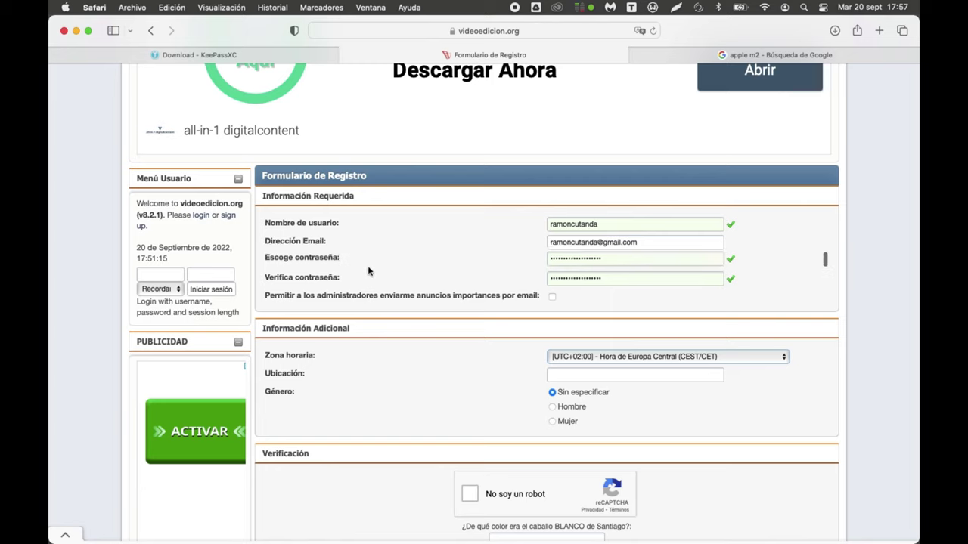
{"action": "scroll", "coordinate": [368, 270], "scroll_direction": "down", "scroll_amount": 6}
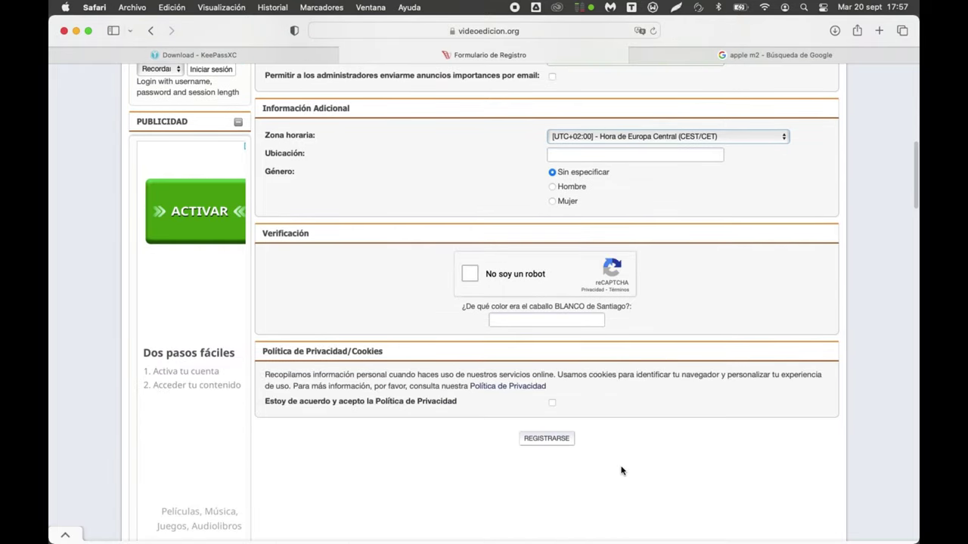
{"action": "scroll", "coordinate": [331, 347], "scroll_direction": "up", "scroll_amount": 10}
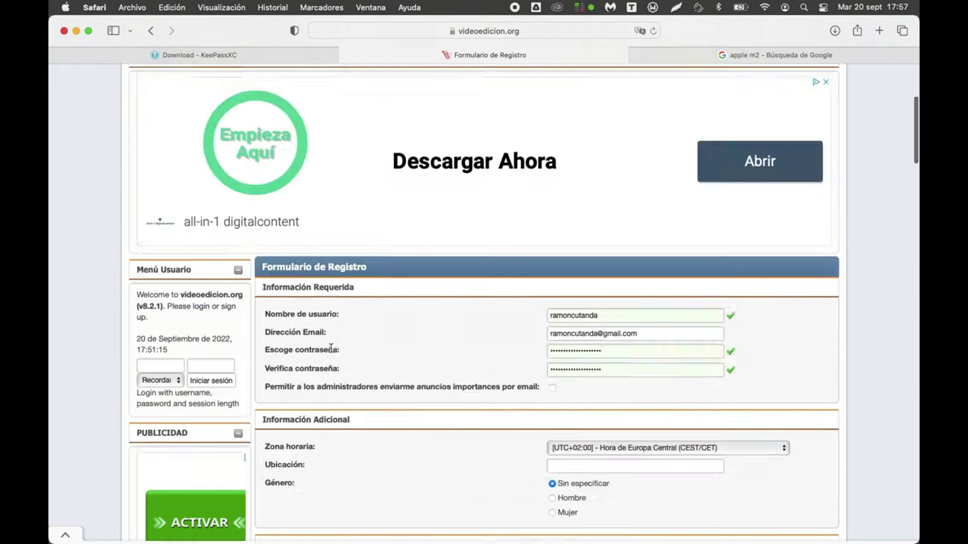
{"action": "scroll", "coordinate": [330, 347], "scroll_direction": "down", "scroll_amount": 2}
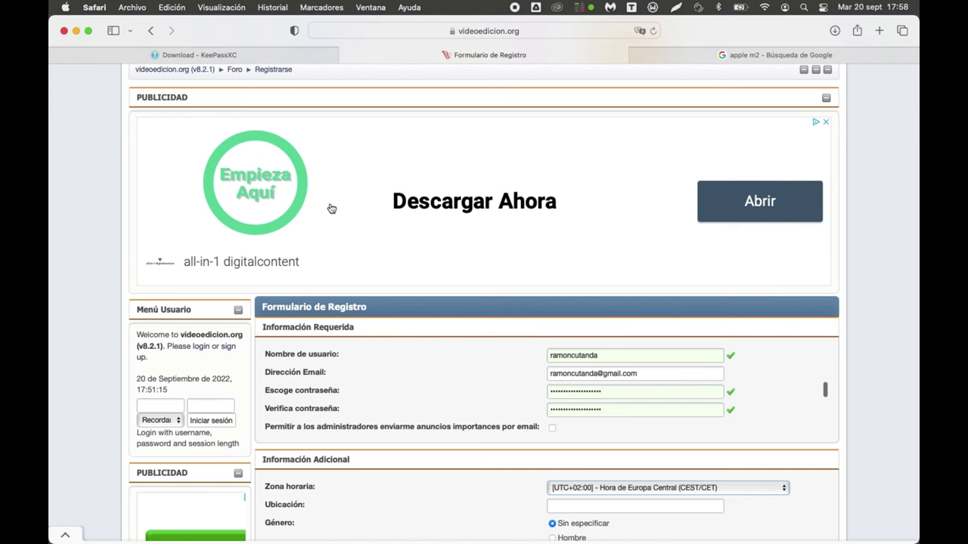
{"action": "scroll", "coordinate": [417, 181], "scroll_direction": "up", "scroll_amount": 5}
{"action": "left_click", "coordinate": [305, 77]}
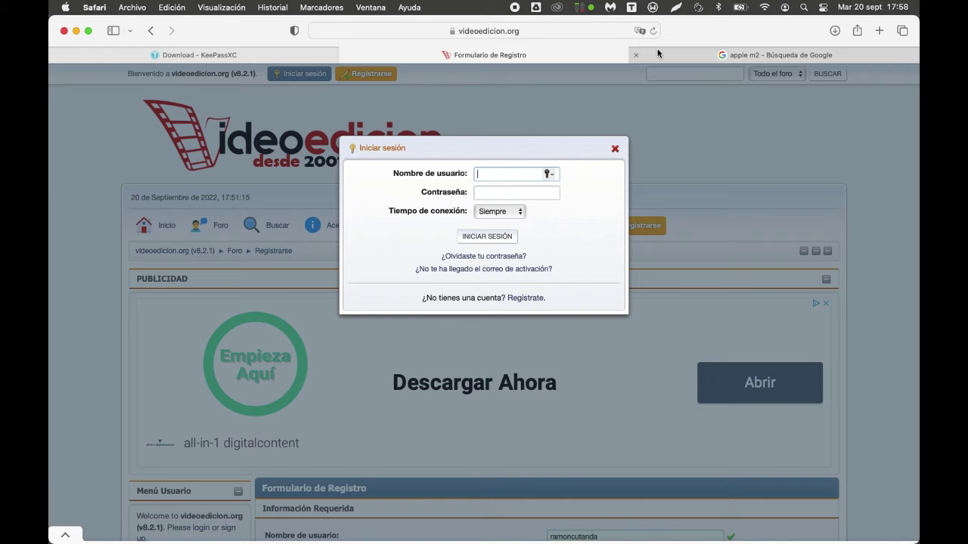
Step: Copy the stored username from KeePassXC and paste it into Nombre de usuario
{"action": "key", "text": "super+Tab"}
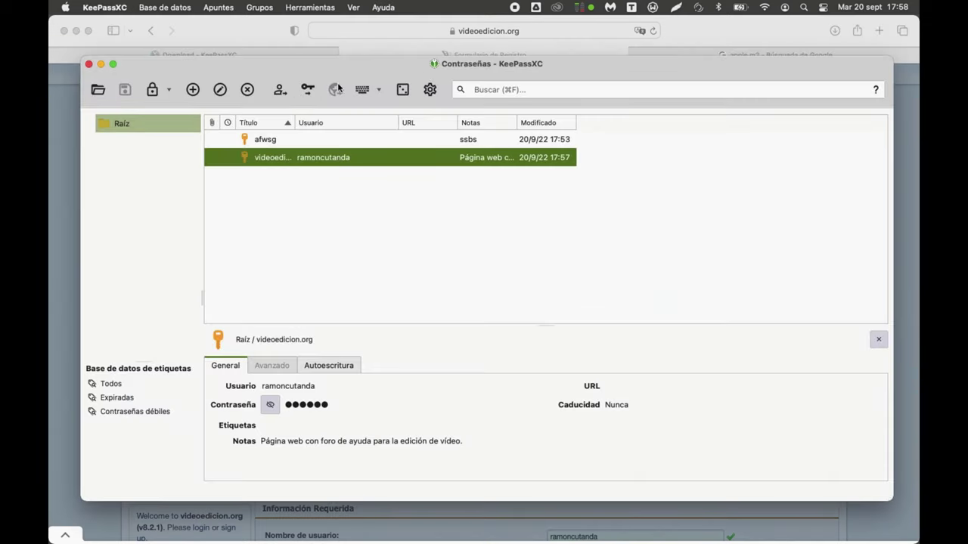
{"action": "left_click", "coordinate": [280, 93]}
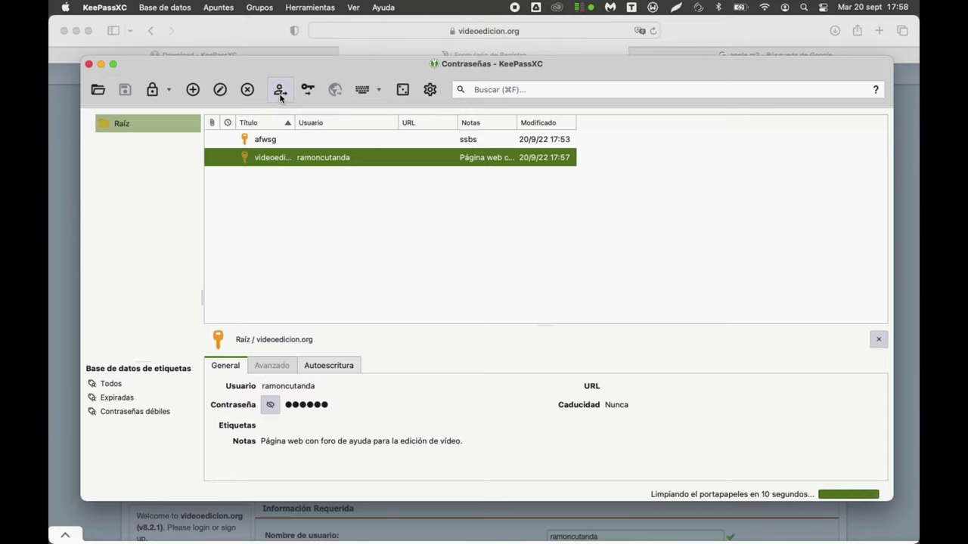
{"action": "key", "text": "super+Tab"}
{"action": "key", "text": "super+v"}
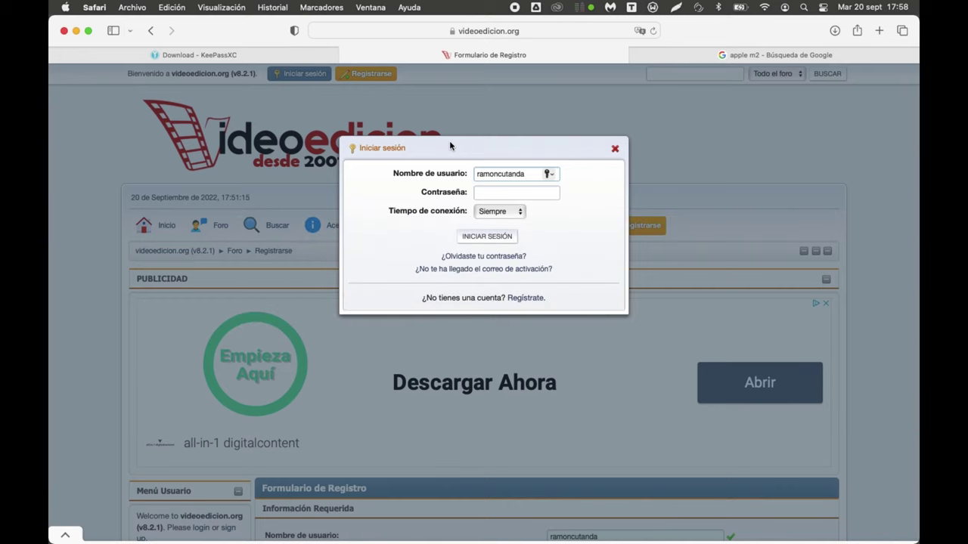
Step: Copy the entry's stored password and paste it into the sign-in Contraseña field
{"action": "key", "text": "super+Tab"}
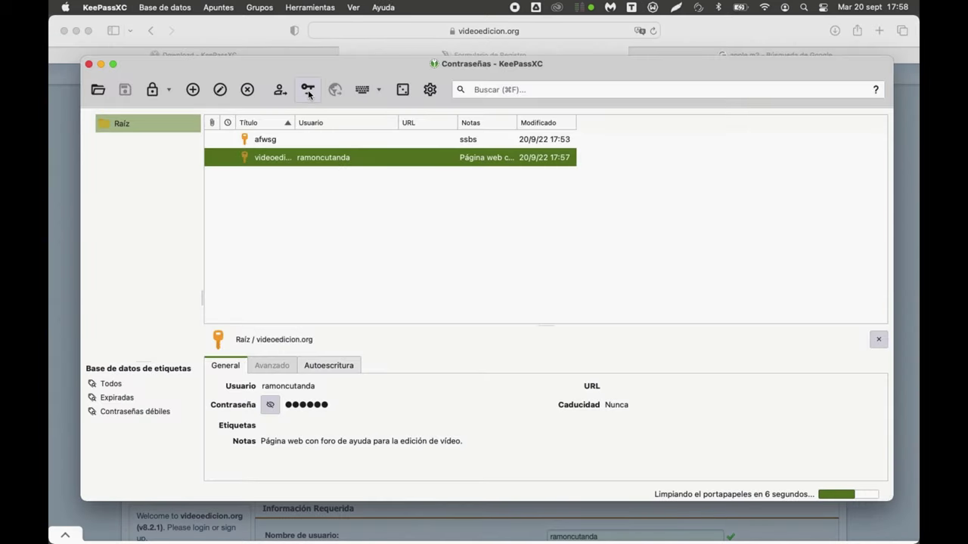
{"action": "left_click", "coordinate": [308, 90]}
{"action": "key", "text": "super+Tab"}
{"action": "left_click", "coordinate": [522, 193]}
{"action": "key", "text": "super+v"}
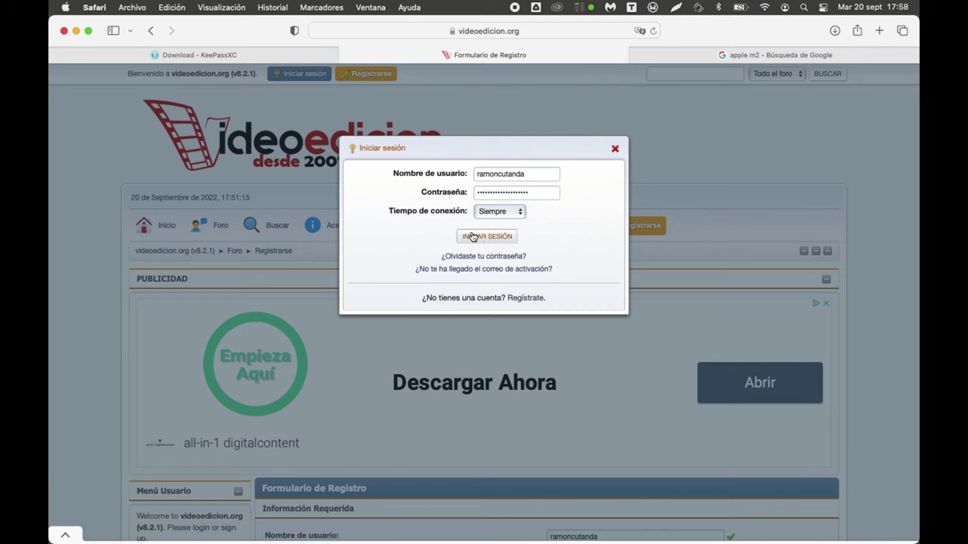
Step: Deselect the videoedicion.org entry in KeePassXC and bring Safari back to the front
{"action": "mouse_move", "coordinate": [288, 57]}
{"action": "key", "text": "super+Tab"}
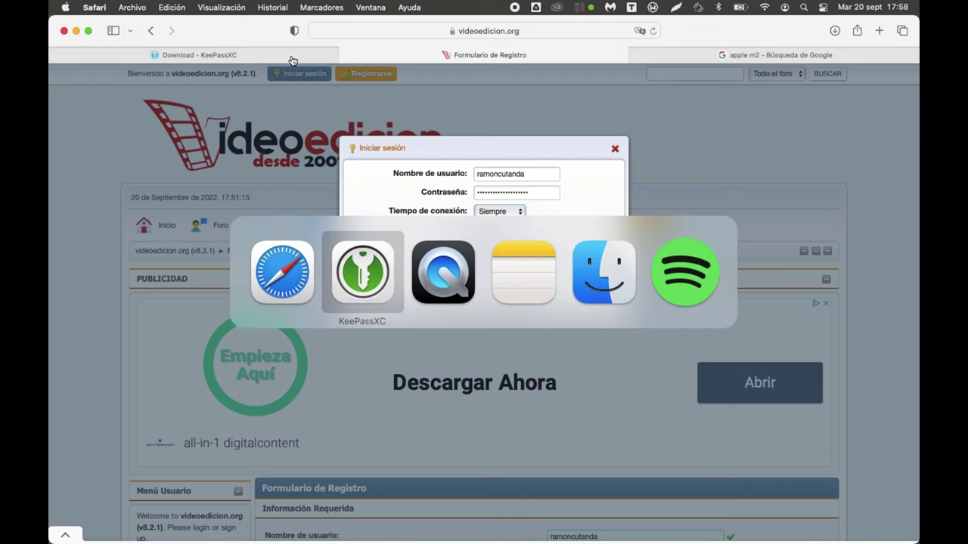
{"action": "left_click", "coordinate": [362, 261]}
{"action": "left_click", "coordinate": [333, 232]}
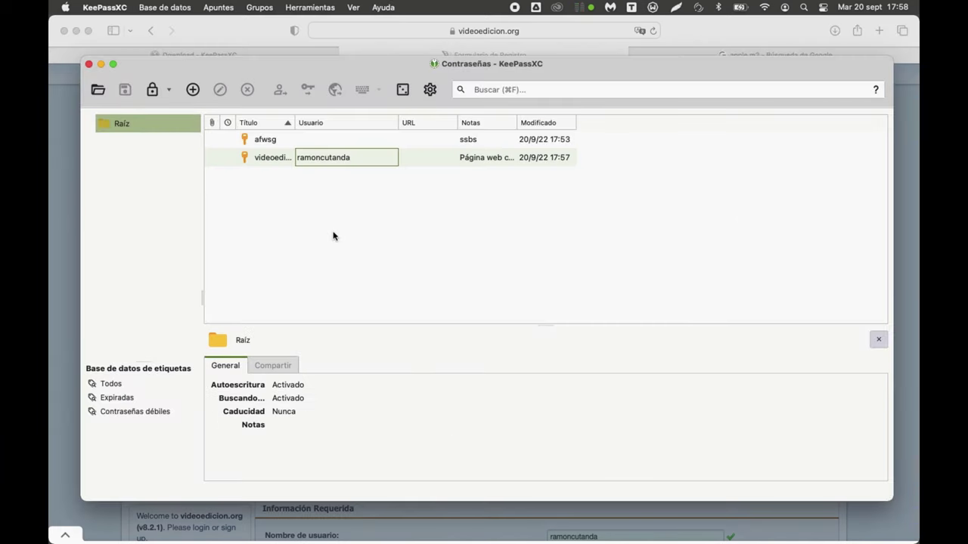
{"action": "left_click", "coordinate": [521, 43]}
Step: Search Google Images for 'dni' in the Apple M2 tab
{"action": "left_click", "coordinate": [691, 55]}
{"action": "triple_click", "coordinate": [300, 89]}
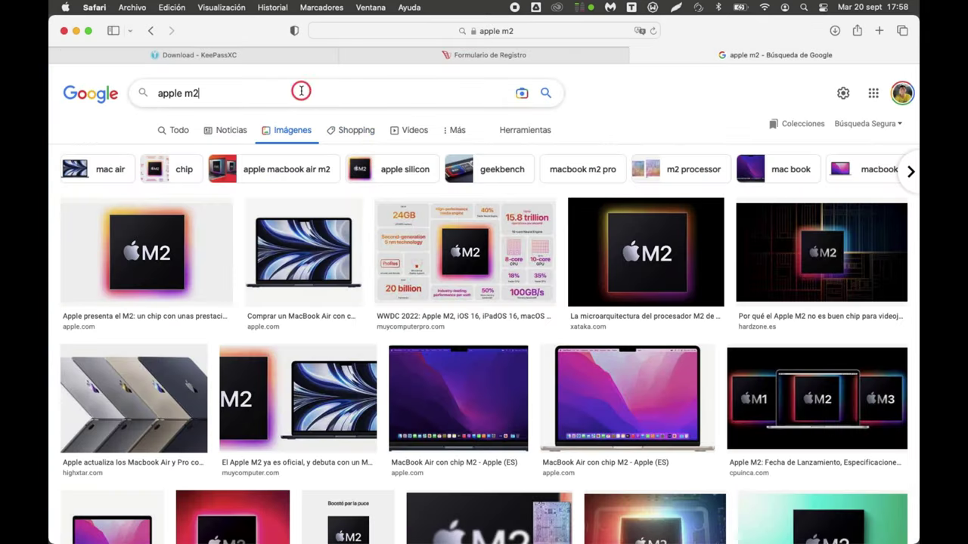
{"action": "type", "text": "dni"}
{"action": "key", "text": "Return"}
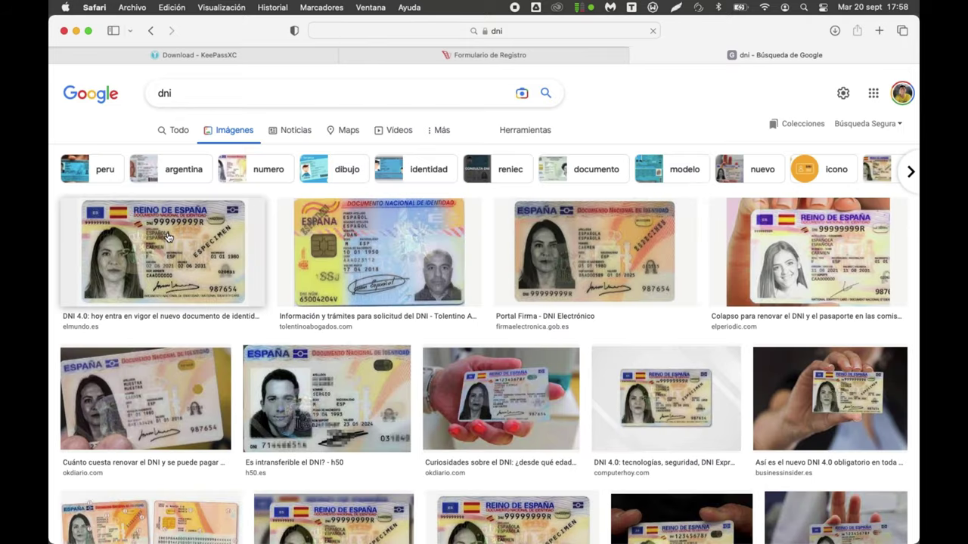
Step: Save the first DNI image to Descargas and return to KeePassXC
{"action": "left_click", "coordinate": [168, 237]}
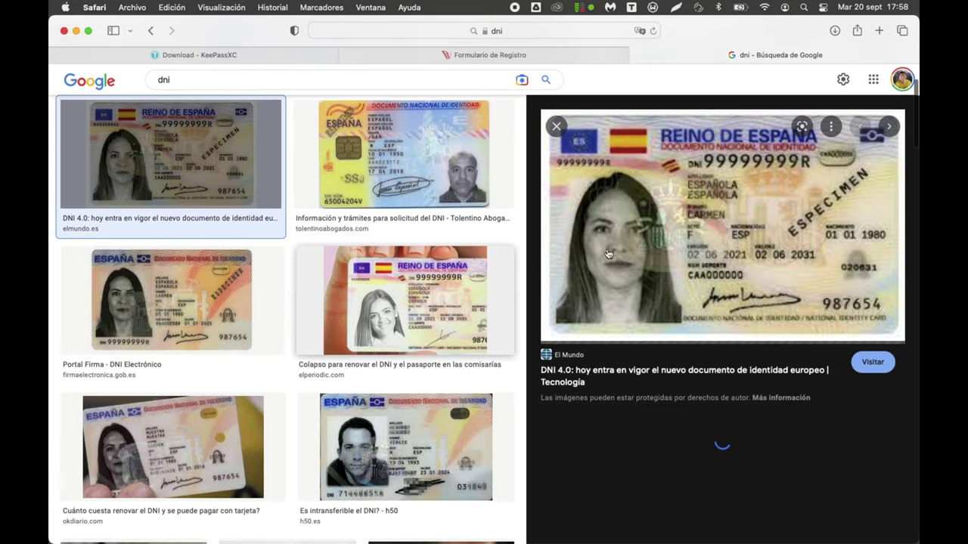
{"action": "right_click", "coordinate": [616, 250]}
{"action": "mouse_move", "coordinate": [639, 282]}
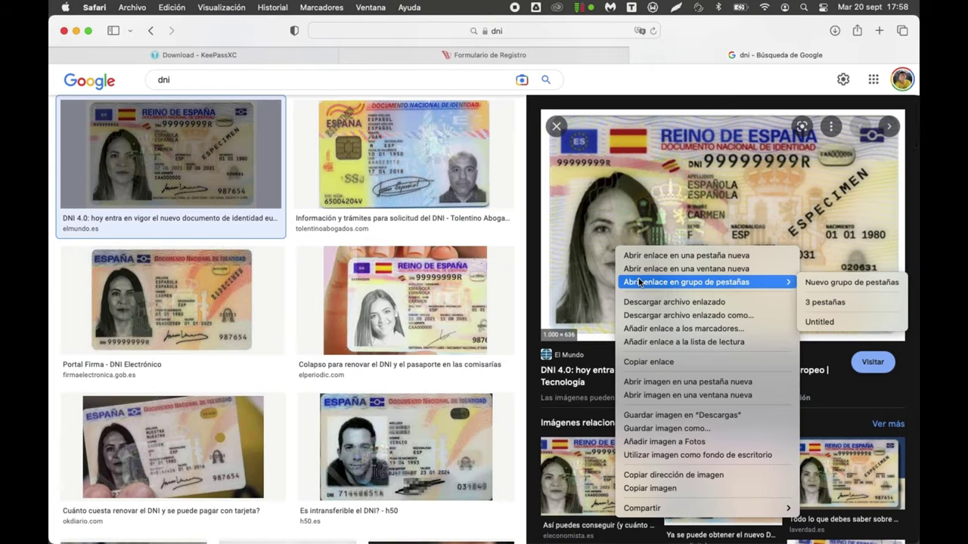
{"action": "left_click", "coordinate": [667, 416]}
{"action": "key", "text": "super+Tab"}
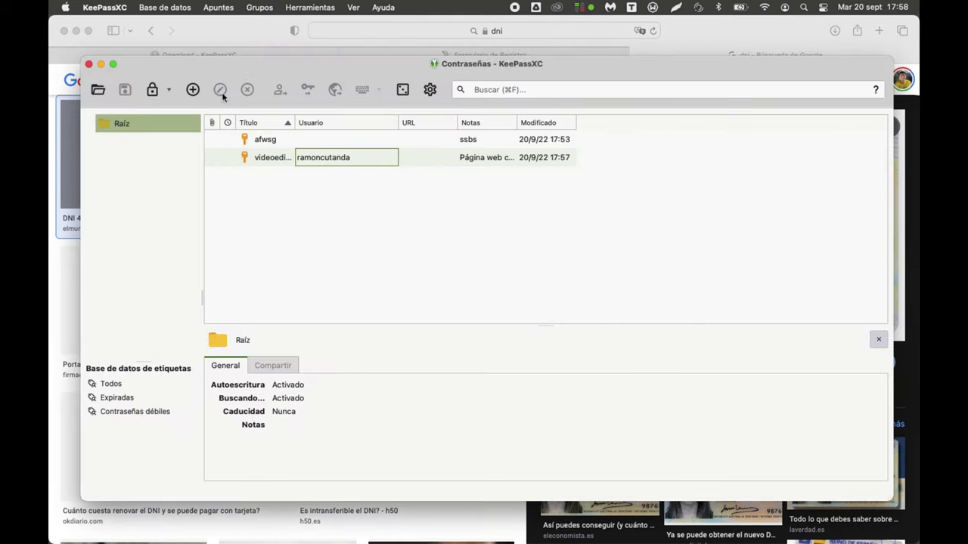
Step: Start a new entry in Raíz titled 'DNI' with the ID number as its username
{"action": "left_click", "coordinate": [197, 89]}
{"action": "type", "text": "DNI"}
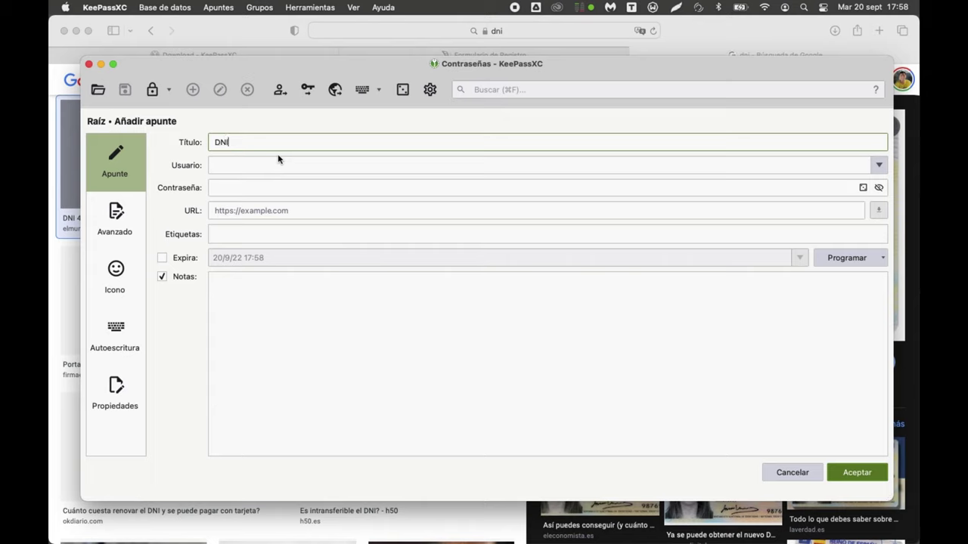
{"action": "key", "text": "Tab"}
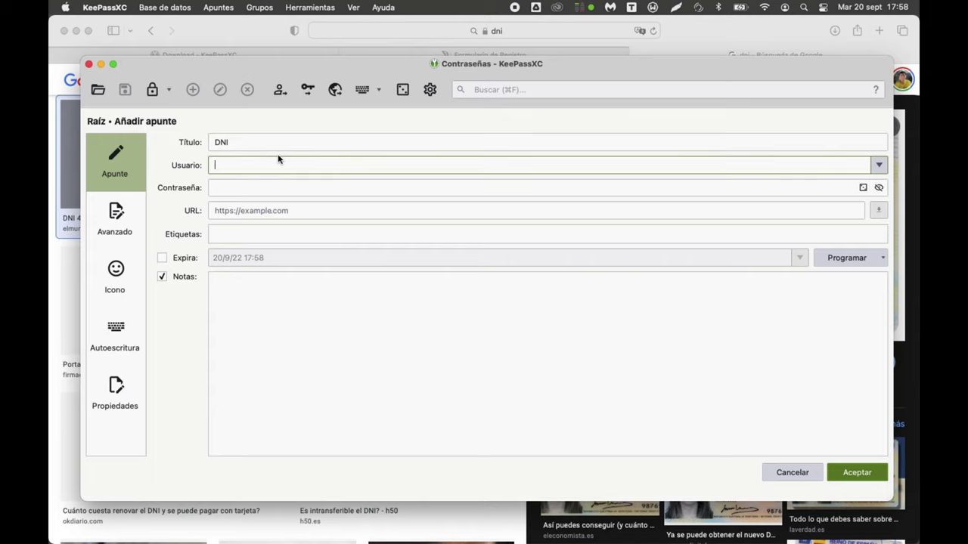
{"action": "type", "text": "99999999Z"}
{"action": "left_click", "coordinate": [278, 193]}
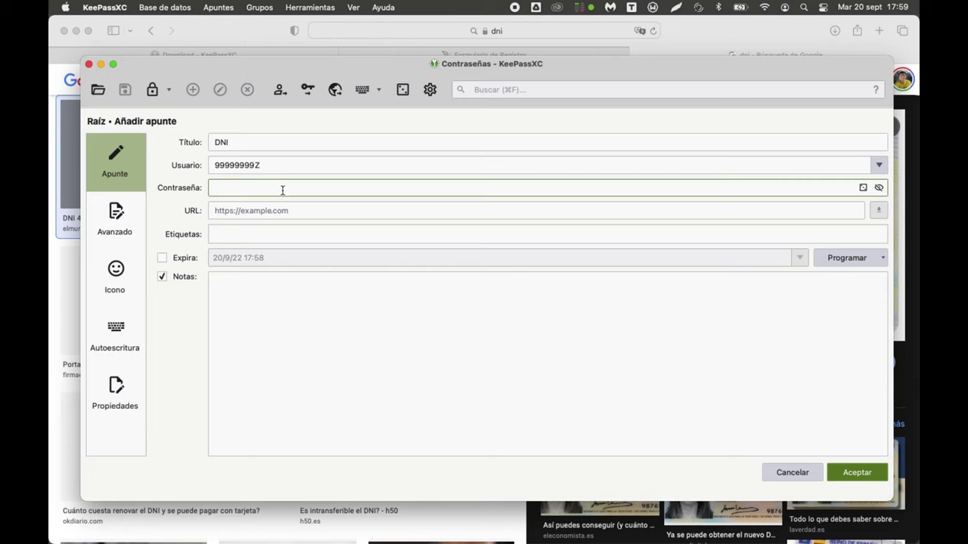
Step: Enter the personal password with visibility on, and extend the title to 'DNI Personal'
{"action": "left_click", "coordinate": [878, 188]}
{"action": "type", "text": "Mi propia contraseña secre"}
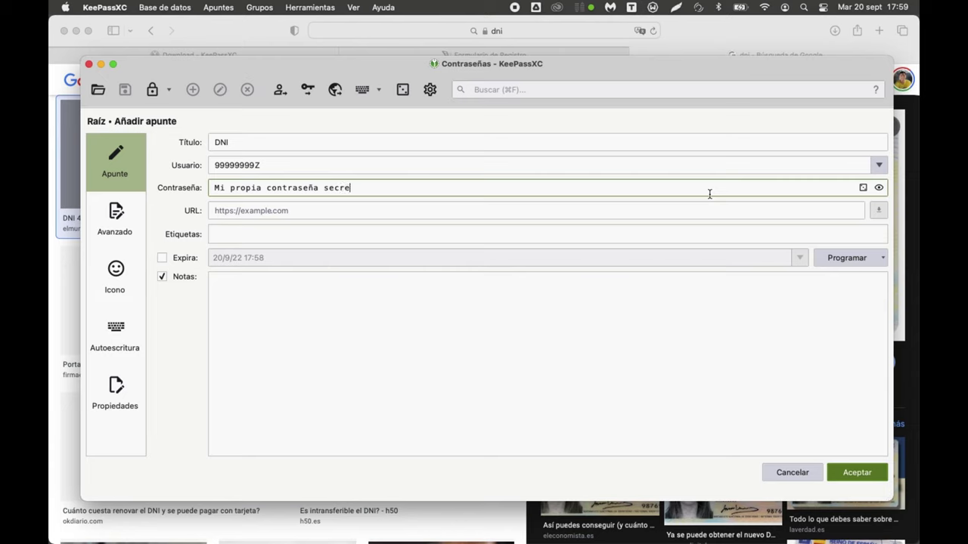
{"action": "type", "text": "ta1234"}
{"action": "left_click", "coordinate": [257, 143]}
{"action": "type", "text": "P"}
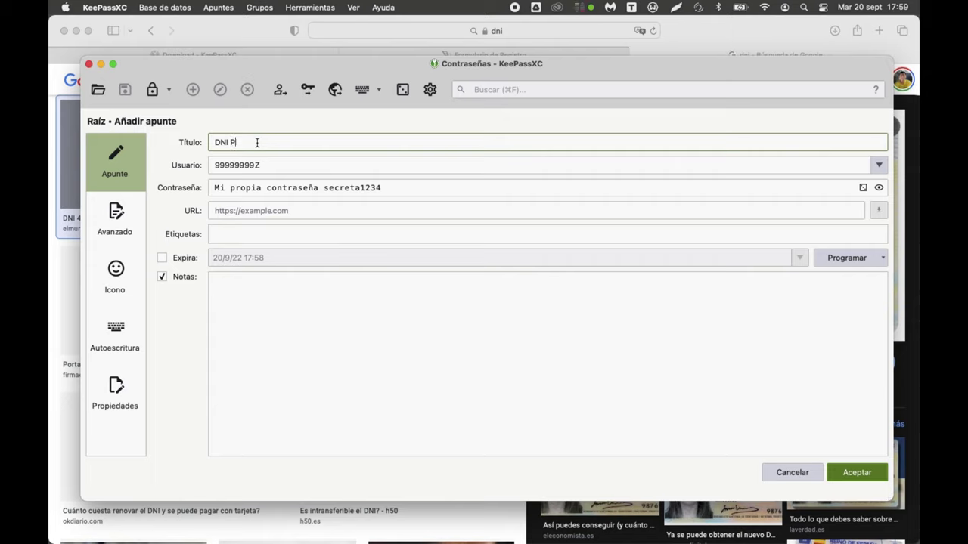
{"action": "type", "text": "ersonal"}
{"action": "left_click", "coordinate": [357, 356]}
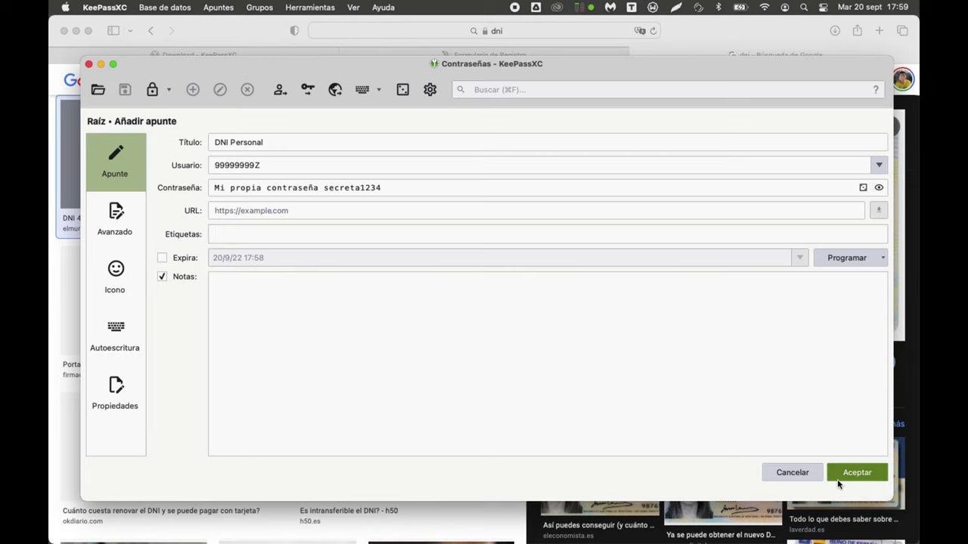
Step: Attach 16278922033436.jpg from Descargas under Avanzado > Adjuntos, then save the entry
{"action": "left_click", "coordinate": [120, 219]}
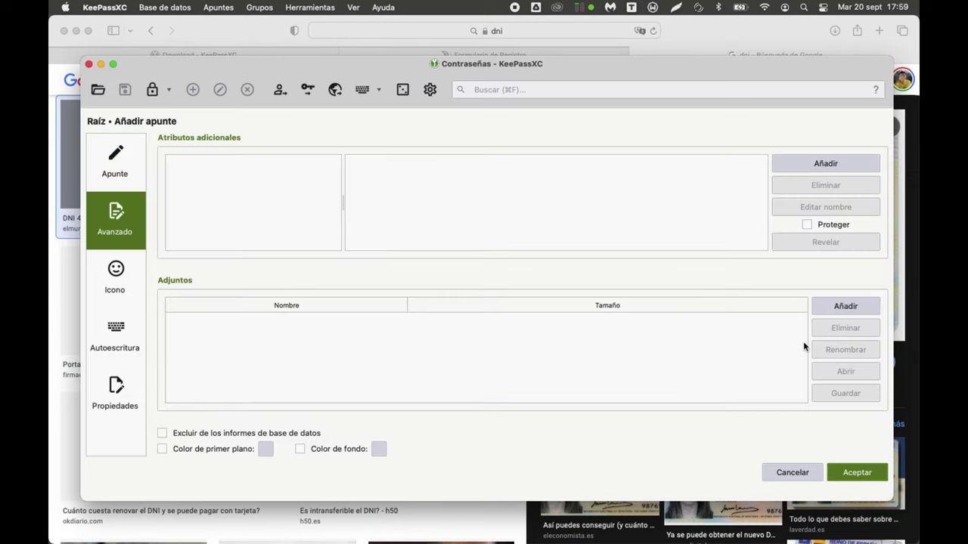
{"action": "left_click", "coordinate": [845, 307]}
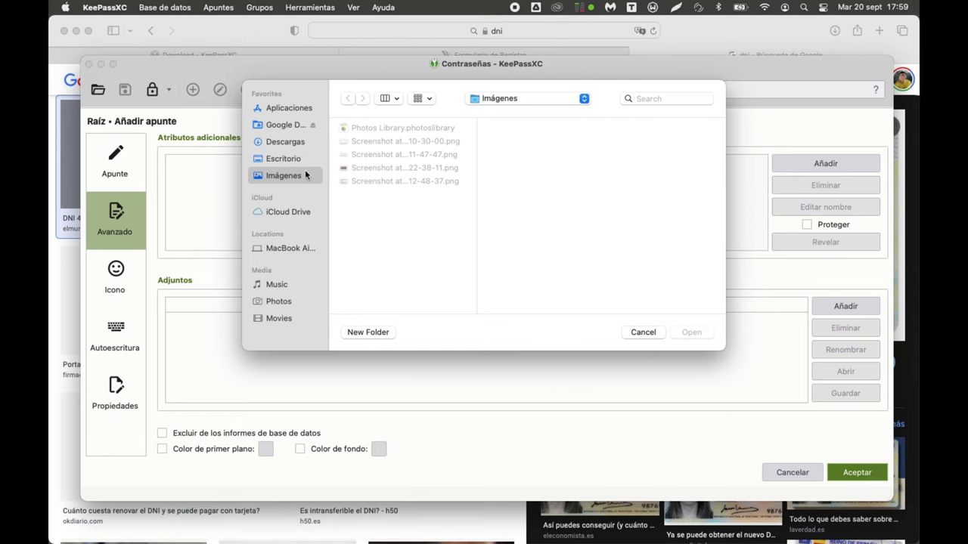
{"action": "left_click", "coordinate": [295, 158]}
{"action": "left_click", "coordinate": [295, 141]}
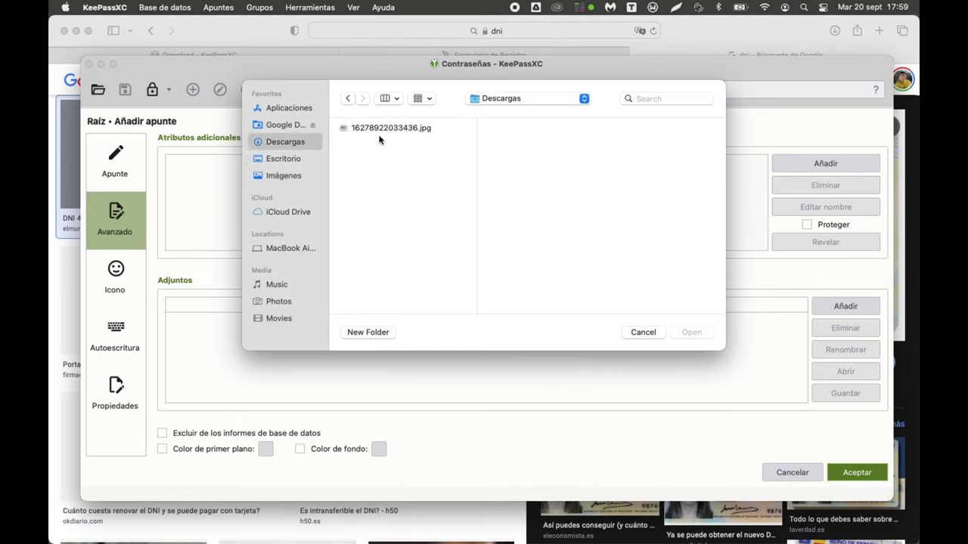
{"action": "left_click", "coordinate": [378, 128]}
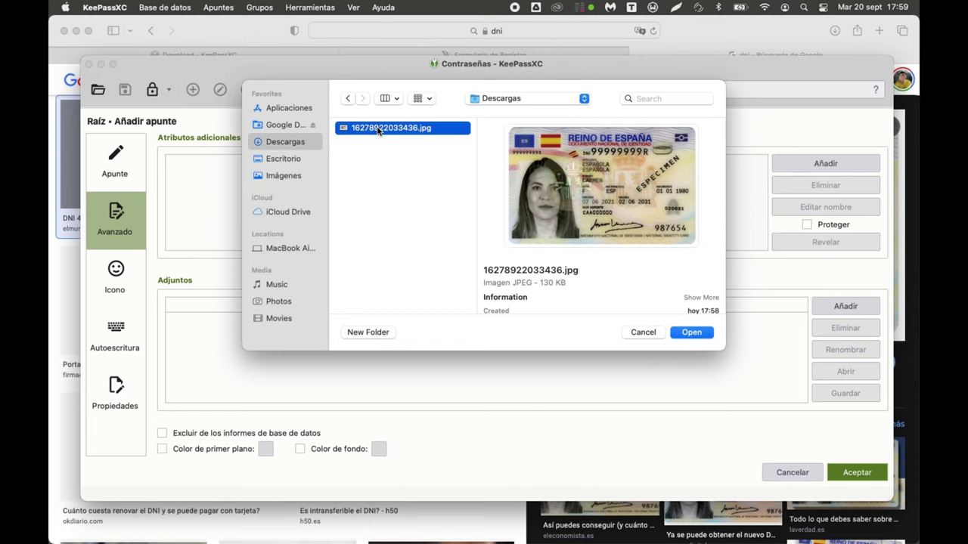
{"action": "left_click", "coordinate": [689, 333]}
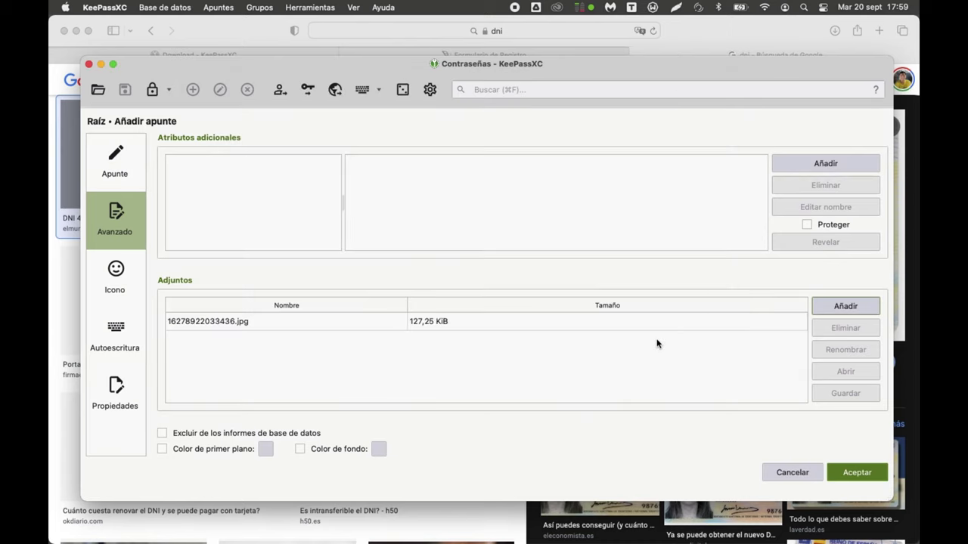
{"action": "left_click", "coordinate": [227, 323]}
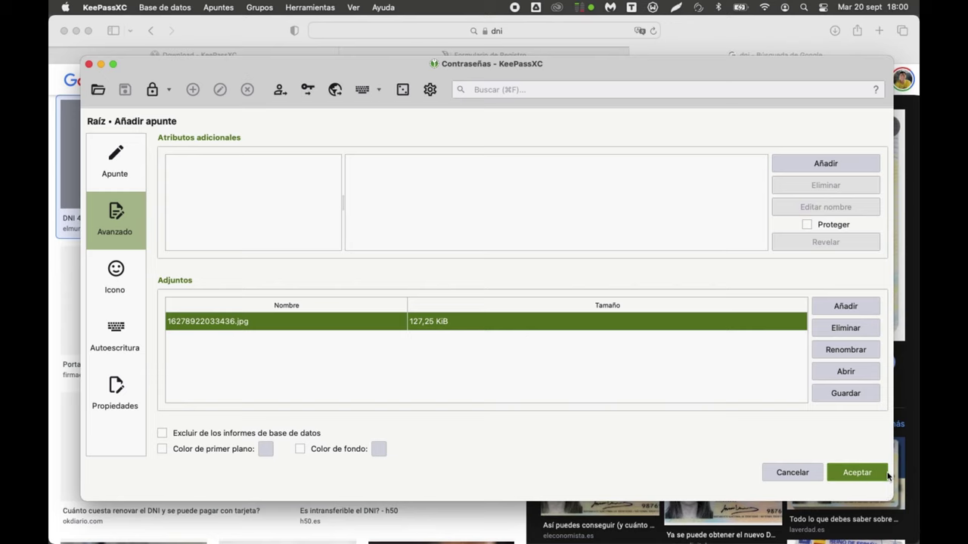
{"action": "left_click", "coordinate": [854, 474]}
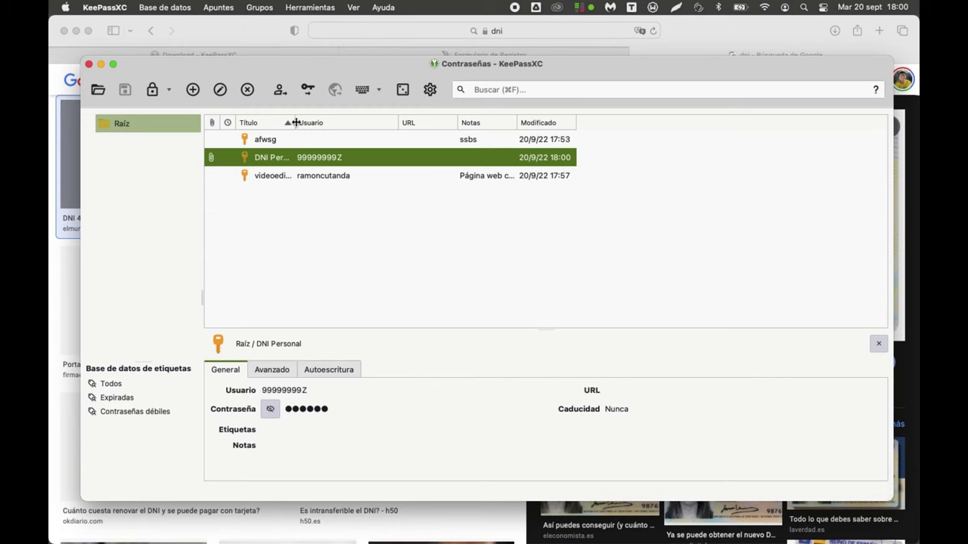
Step: Widen the Título and Notas columns and search the entries for 'dn'
{"action": "left_click_drag", "start_coordinate": [295, 123], "coordinate": [362, 118]}
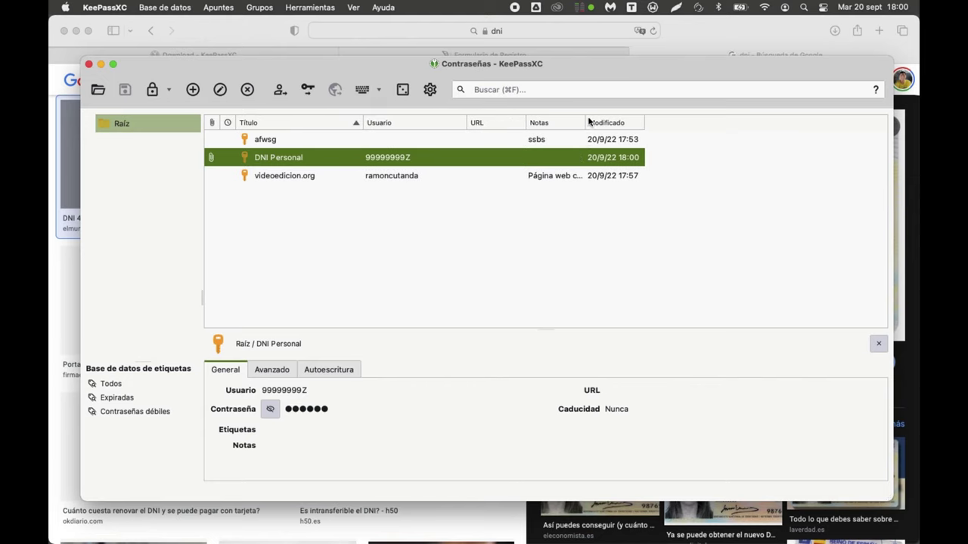
{"action": "left_click_drag", "start_coordinate": [586, 120], "coordinate": [707, 123]}
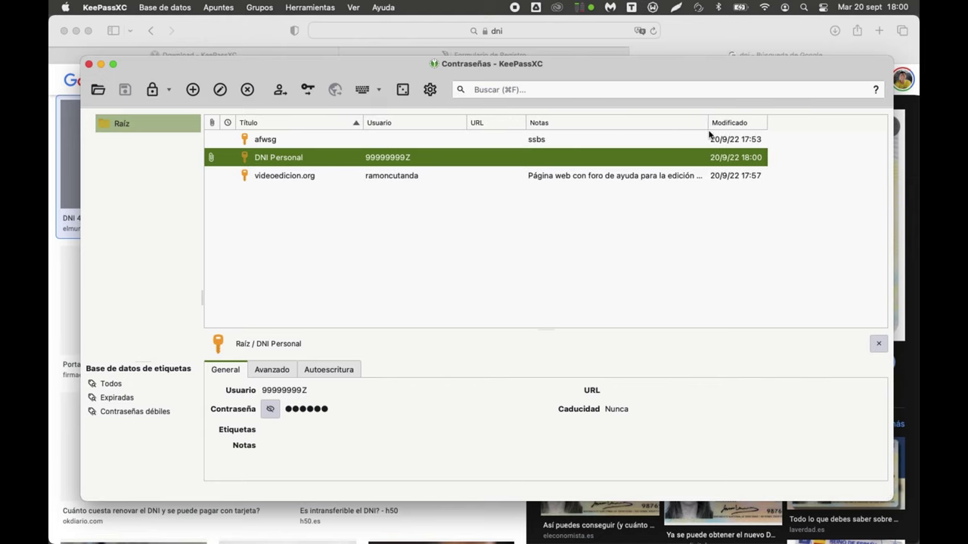
{"action": "left_click", "coordinate": [577, 84]}
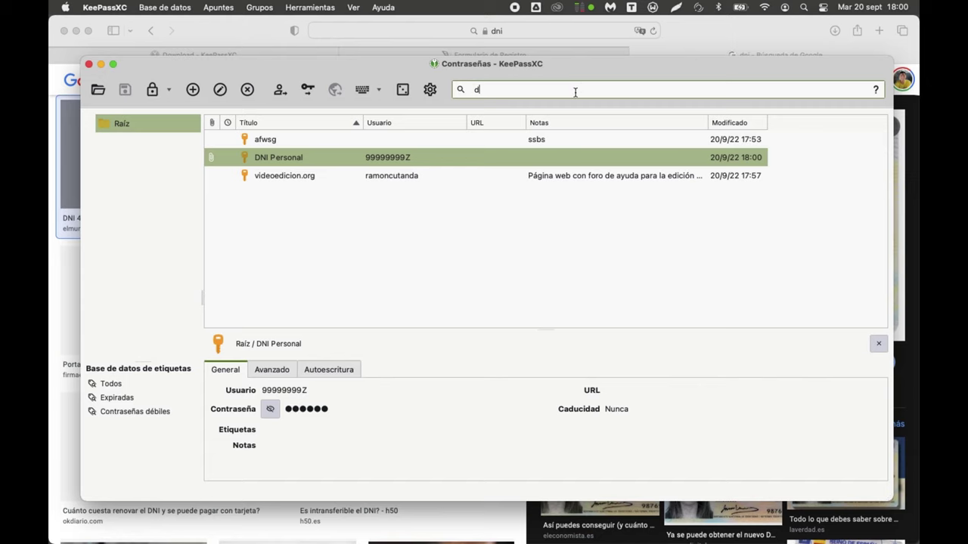
{"action": "type", "text": "dn"}
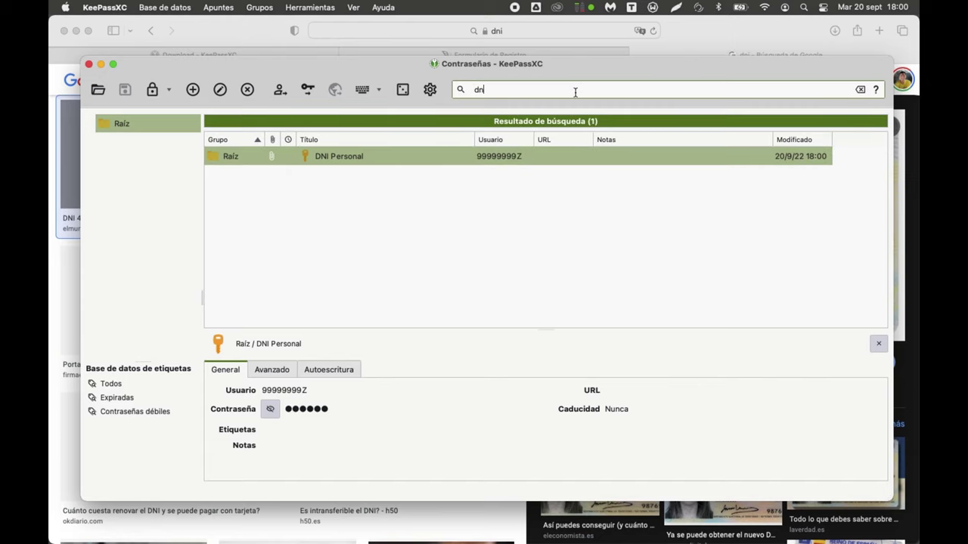
Step: Try searches 'foro', 'videoe', 'ramo' and 'cuta' until only videoedicion.org is listed
{"action": "key", "text": "BackSpace"}
{"action": "key", "text": "BackSpace"}
{"action": "type", "text": "foro"}
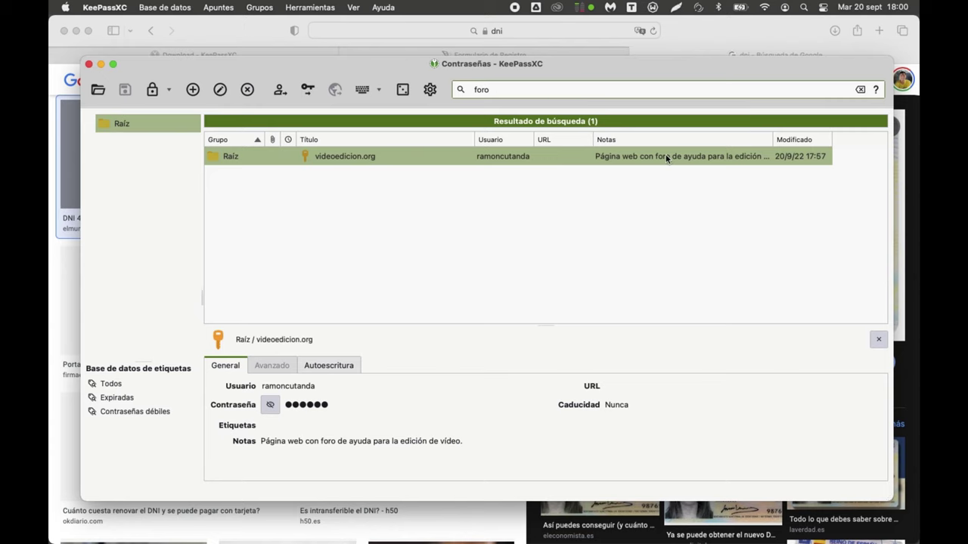
{"action": "key", "text": "super+a"}
{"action": "type", "text": "videoe"}
{"action": "key", "text": "BackSpace"}
{"action": "key", "text": "BackSpace"}
{"action": "key", "text": "BackSpace"}
{"action": "key", "text": "BackSpace"}
{"action": "key", "text": "BackSpace"}
{"action": "key", "text": "BackSpace"}
{"action": "type", "text": "ramo"}
{"action": "key", "text": "BackSpace"}
{"action": "key", "text": "BackSpace"}
{"action": "key", "text": "BackSpace"}
{"action": "key", "text": "BackSpace"}
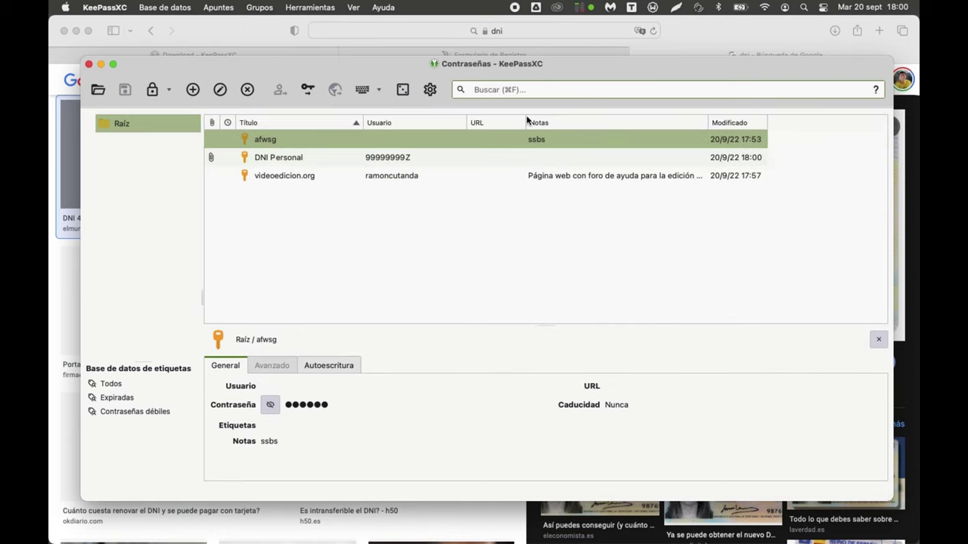
{"action": "type", "text": "cuta"}
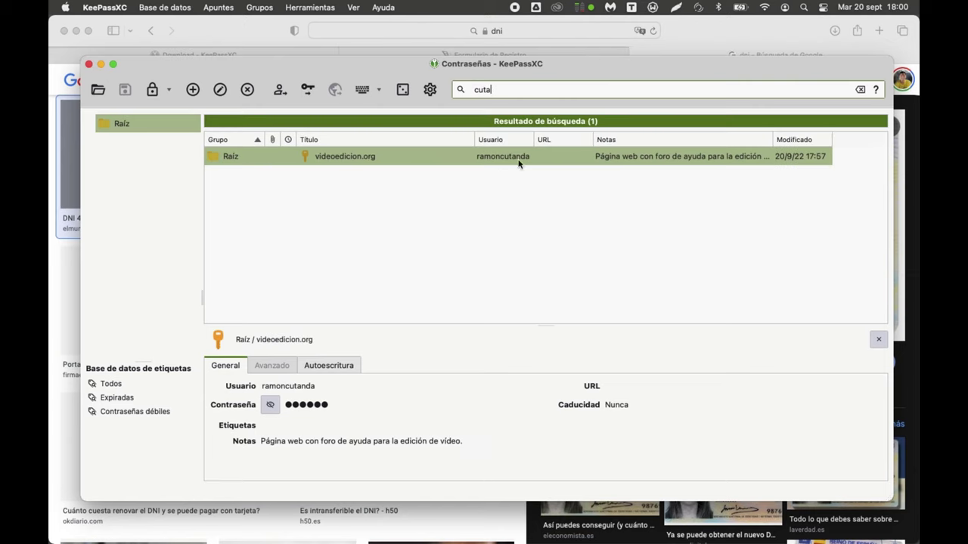
Step: Search note text with 'qw', 'web', 'pe' and 'pá', then open the Base de datos menu
{"action": "key", "text": "super+a"}
{"action": "type", "text": "qw"}
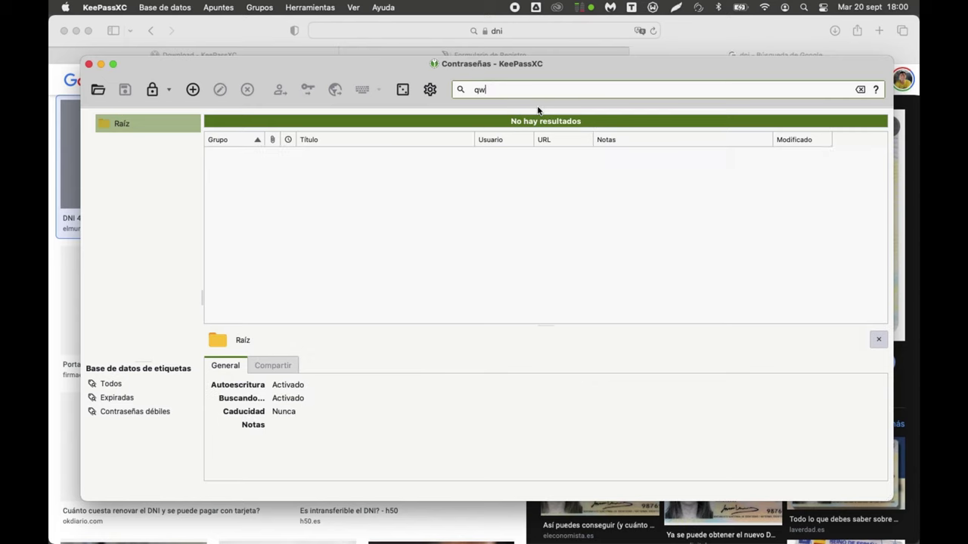
{"action": "key", "text": "super+a"}
{"action": "key", "text": "BackSpace"}
{"action": "type", "text": "web"}
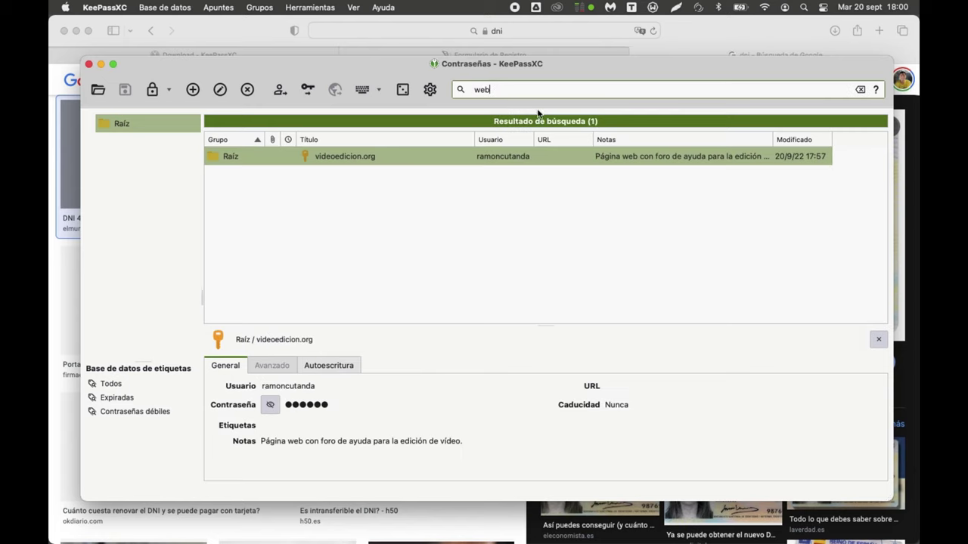
{"action": "key", "text": "super+a"}
{"action": "type", "text": "pe"}
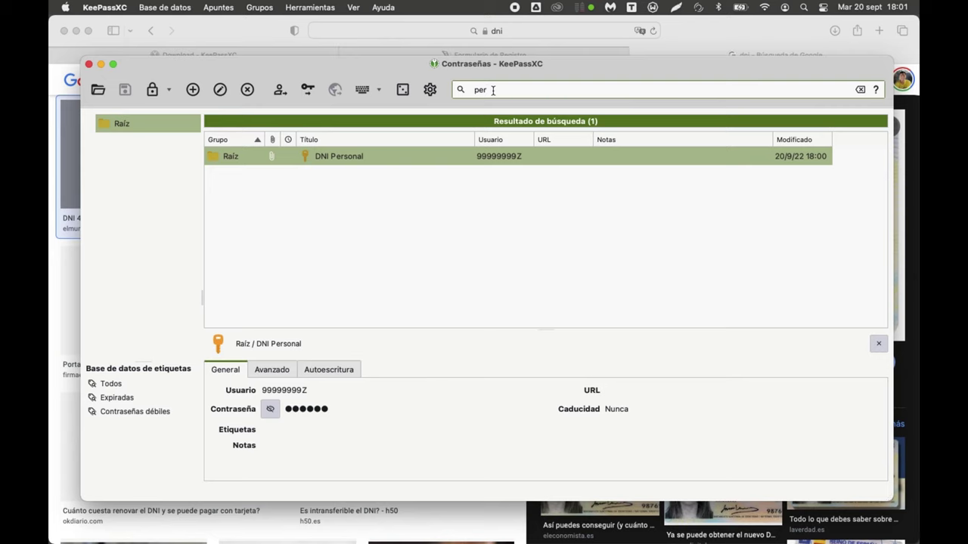
{"action": "key", "text": "BackSpace"}
{"action": "key", "text": "BackSpace"}
{"action": "key", "text": "BackSpace"}
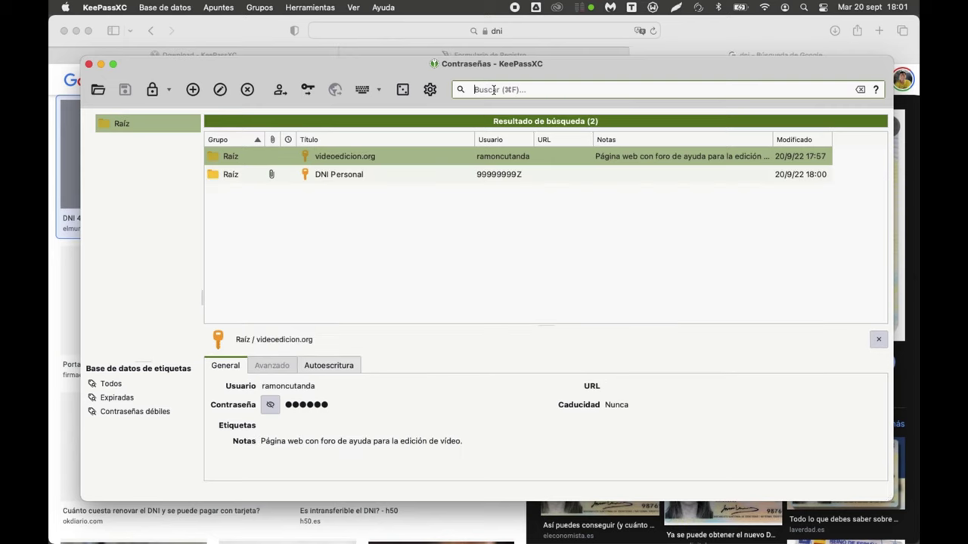
{"action": "type", "text": "pá"}
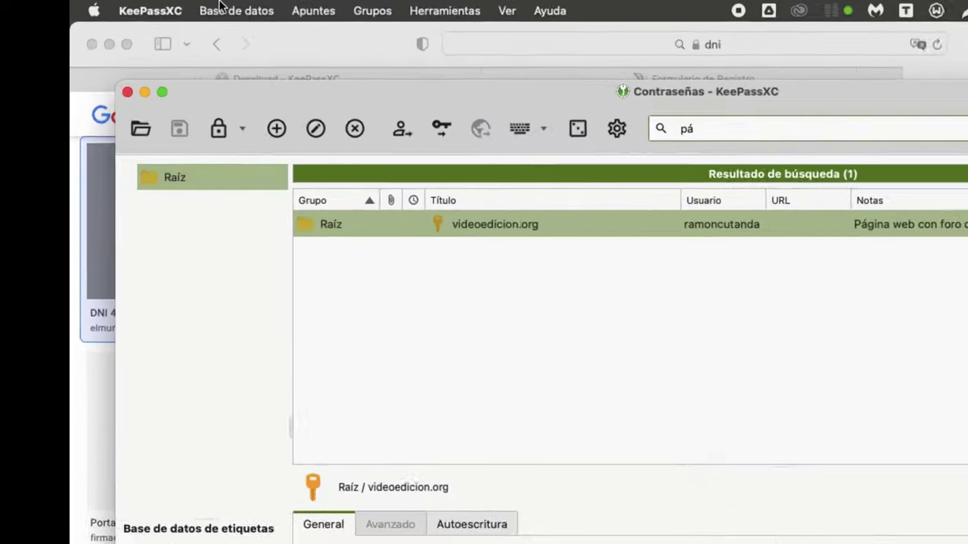
{"action": "left_click", "coordinate": [156, 7]}
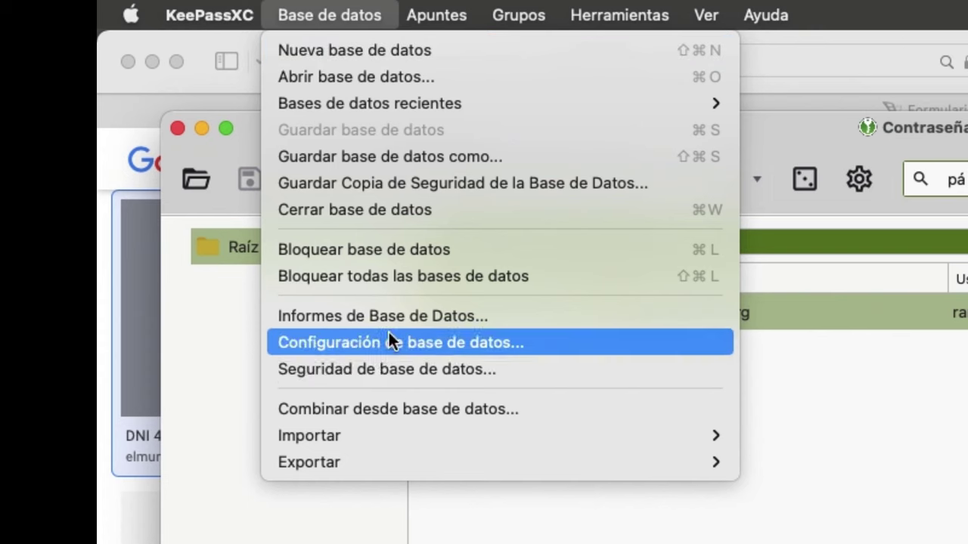
Step: Open Seguridad de base de datos, start Cambiar Contraseña, and copy the passphrase from Notes
{"action": "left_click", "coordinate": [375, 370]}
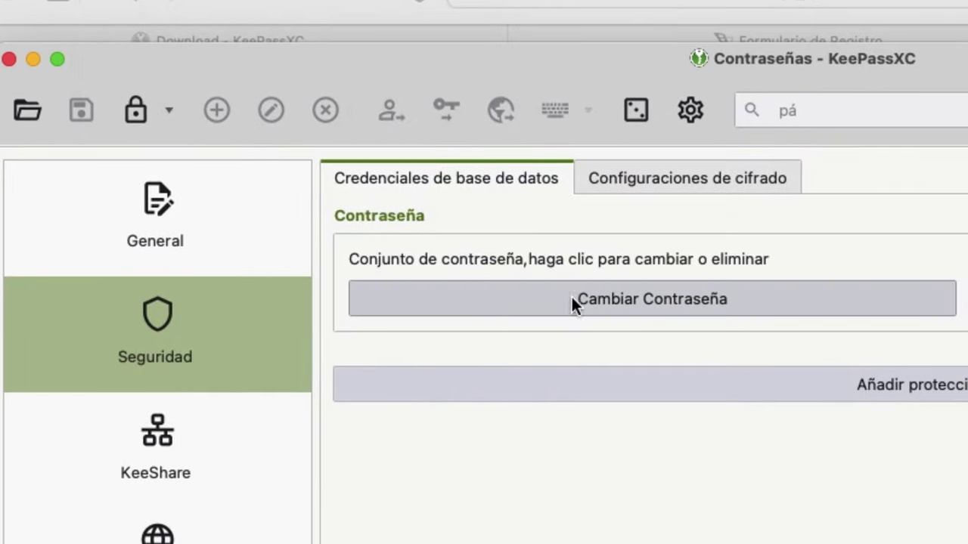
{"action": "left_click", "coordinate": [587, 303]}
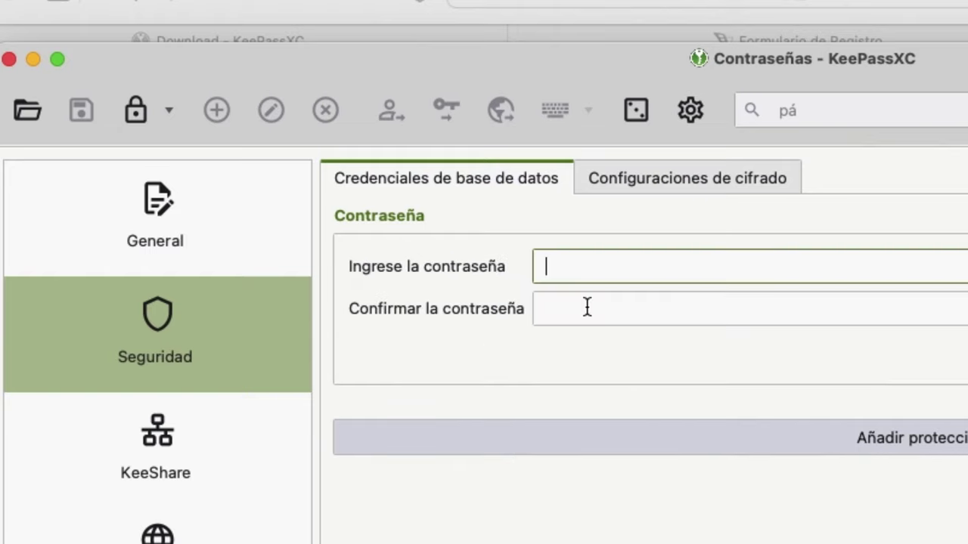
{"action": "key", "text": "super+Tab"}
{"action": "key", "text": "super+Tab"}
{"action": "key", "text": "super+Tab"}
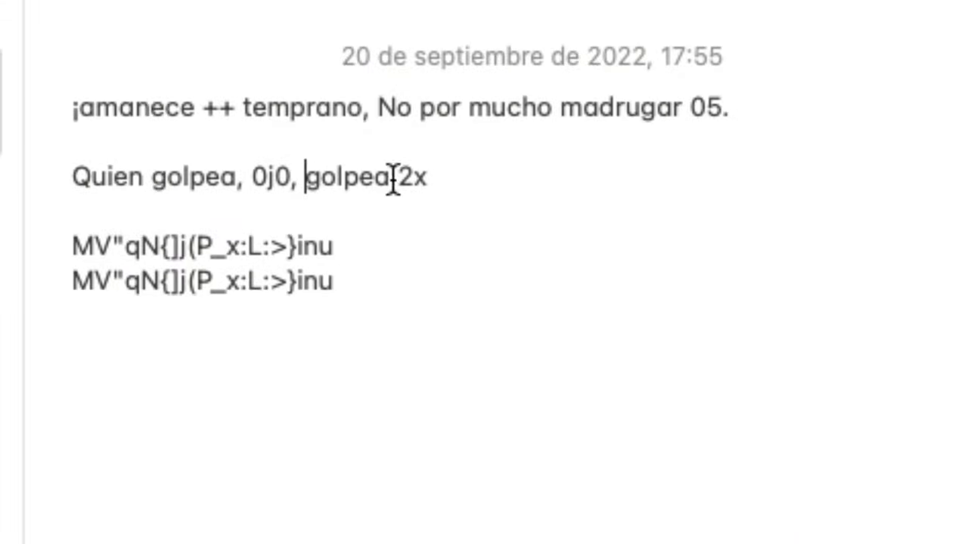
{"action": "left_click_drag", "start_coordinate": [720, 106], "coordinate": [43, 95]}
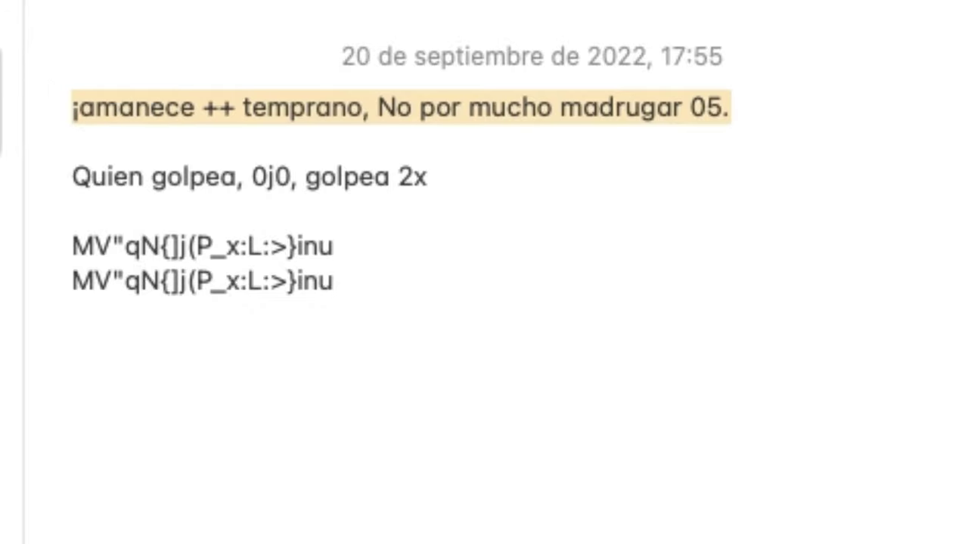
{"action": "key", "text": "super+Tab"}
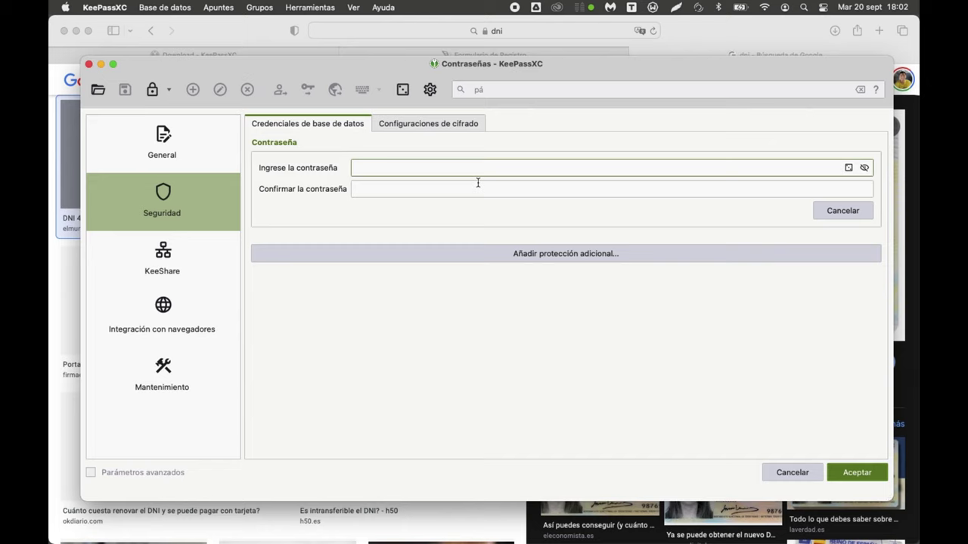
Step: Paste the passphrase into both password fields and accept it as the new master password
{"action": "key", "text": "super+v"}
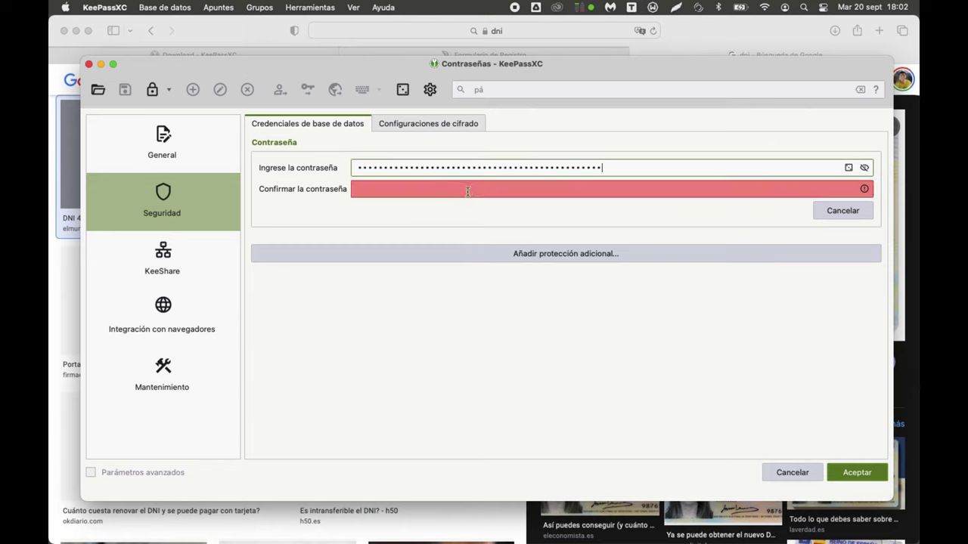
{"action": "left_click", "coordinate": [467, 189]}
{"action": "key", "text": "super+v"}
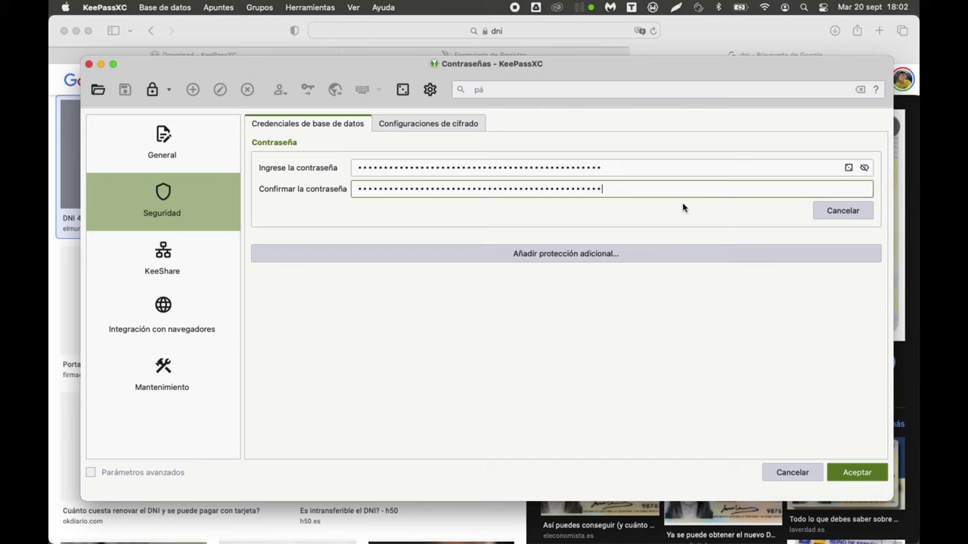
{"action": "left_click", "coordinate": [858, 473]}
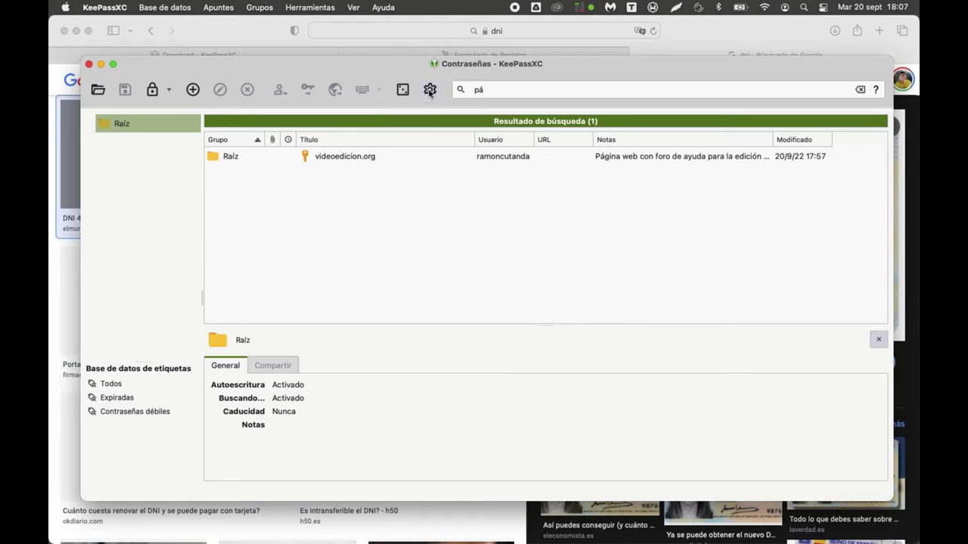
{"action": "left_click", "coordinate": [100, 5]}
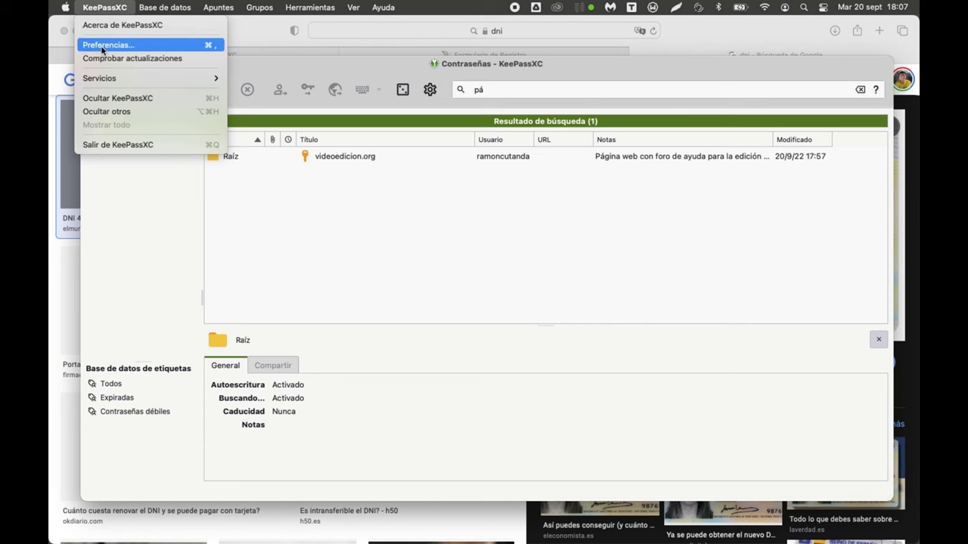
Step: In Preferencias, tick 'Hacer una copia de seguridad de la base de datos antes de guardar'
{"action": "left_click", "coordinate": [102, 45]}
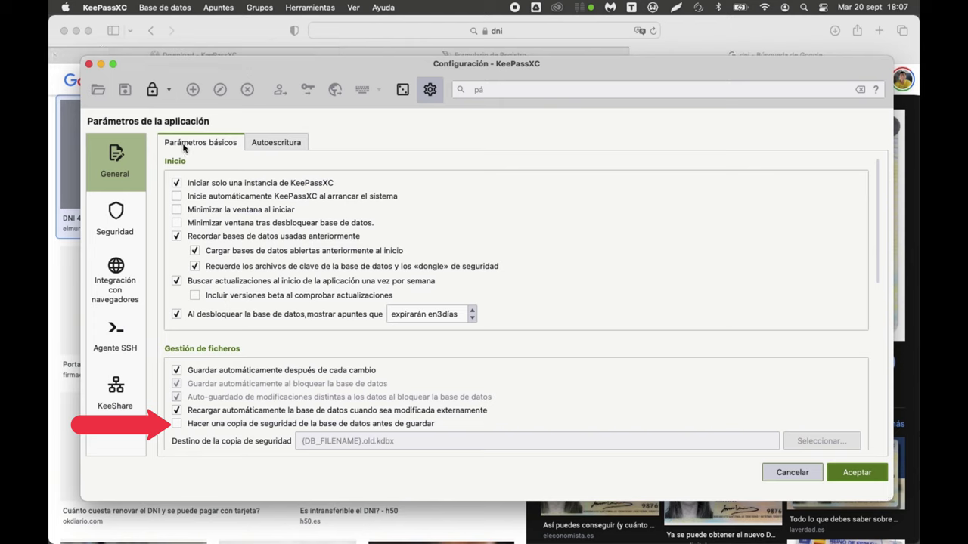
{"action": "left_click", "coordinate": [211, 424]}
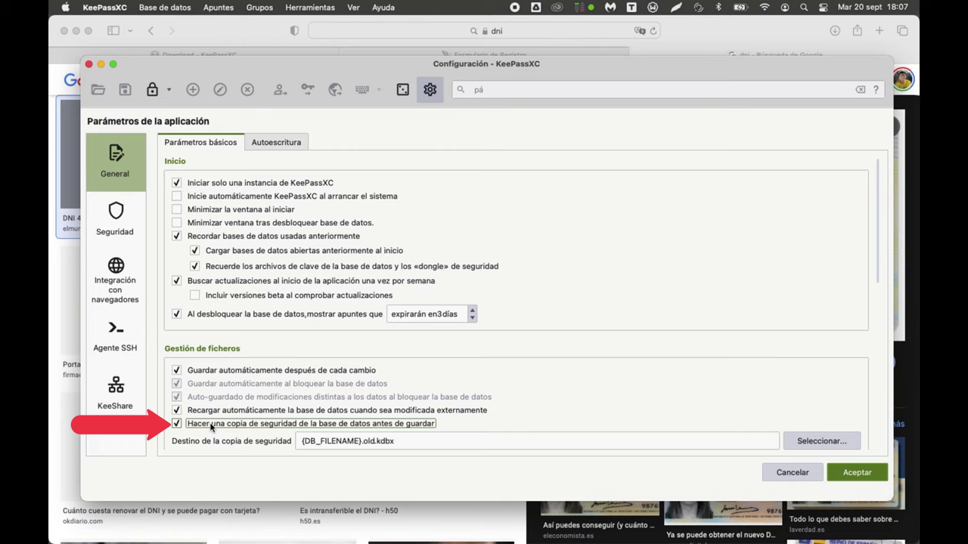
Step: Create a 'Copias de seguridad' folder in iCloud Drive > Contraseñas and select it for backups
{"action": "left_click", "coordinate": [820, 449]}
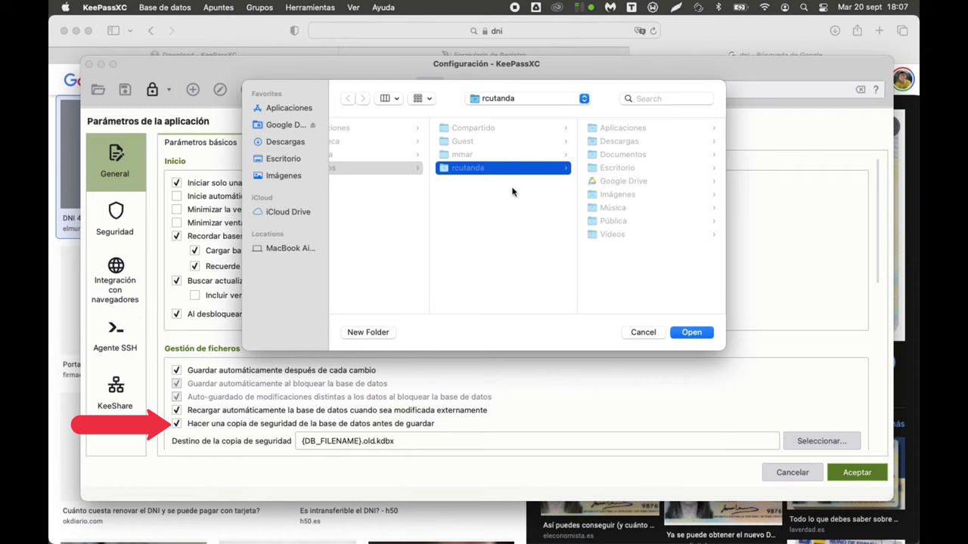
{"action": "left_click", "coordinate": [290, 211]}
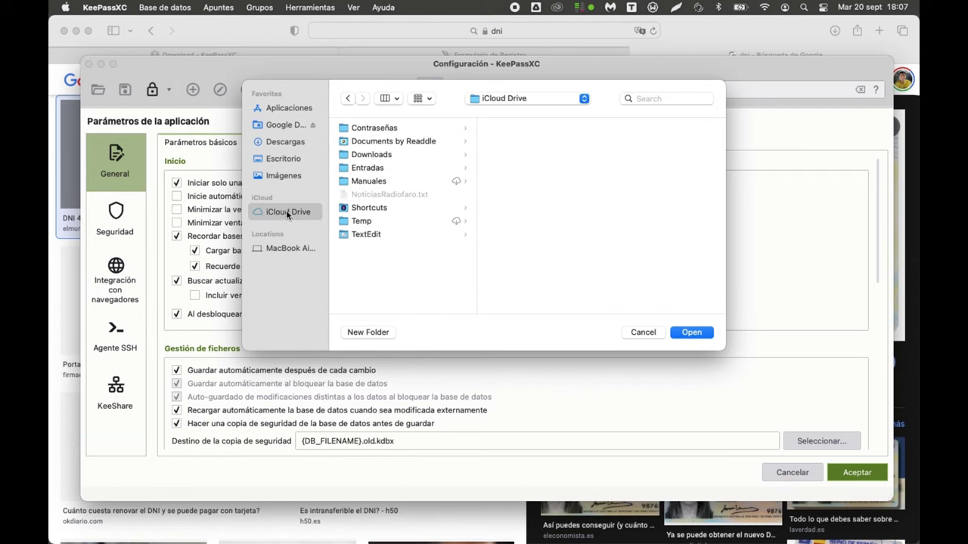
{"action": "left_click", "coordinate": [366, 128]}
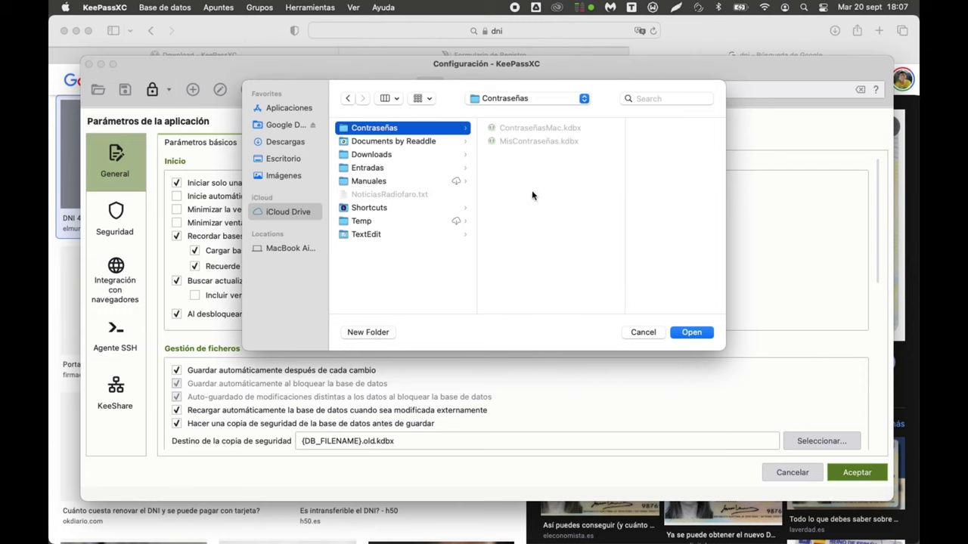
{"action": "left_click", "coordinate": [371, 332]}
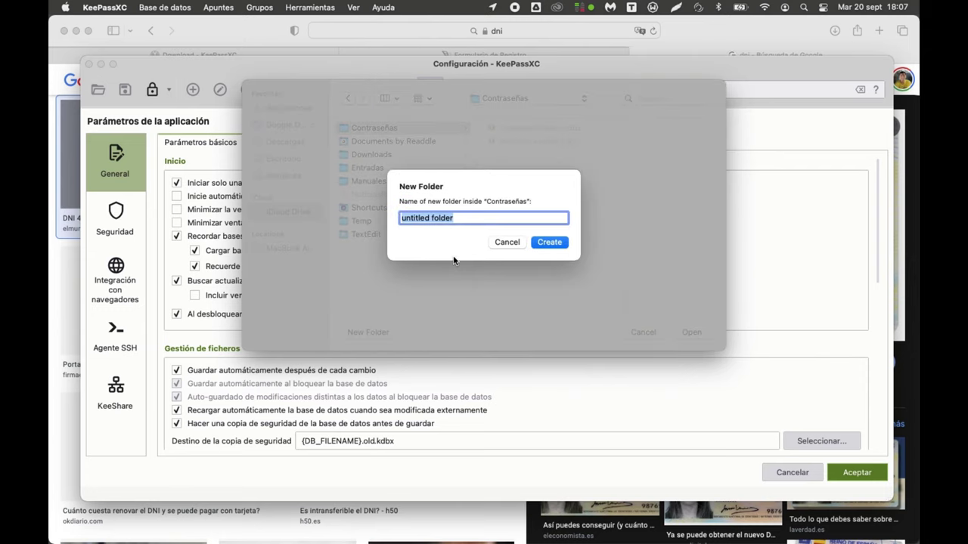
{"action": "type", "text": "COpias"}
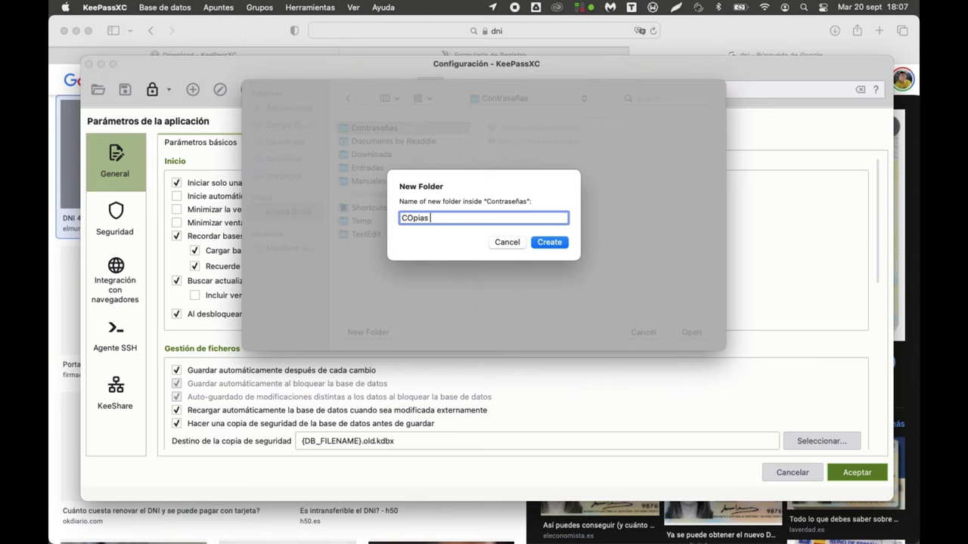
{"action": "key", "text": "BackSpace"}
{"action": "key", "text": "BackSpace"}
{"action": "key", "text": "BackSpace"}
{"action": "key", "text": "BackSpace"}
{"action": "type", "text": "Copias de seguridad"}
{"action": "key", "text": "Return"}
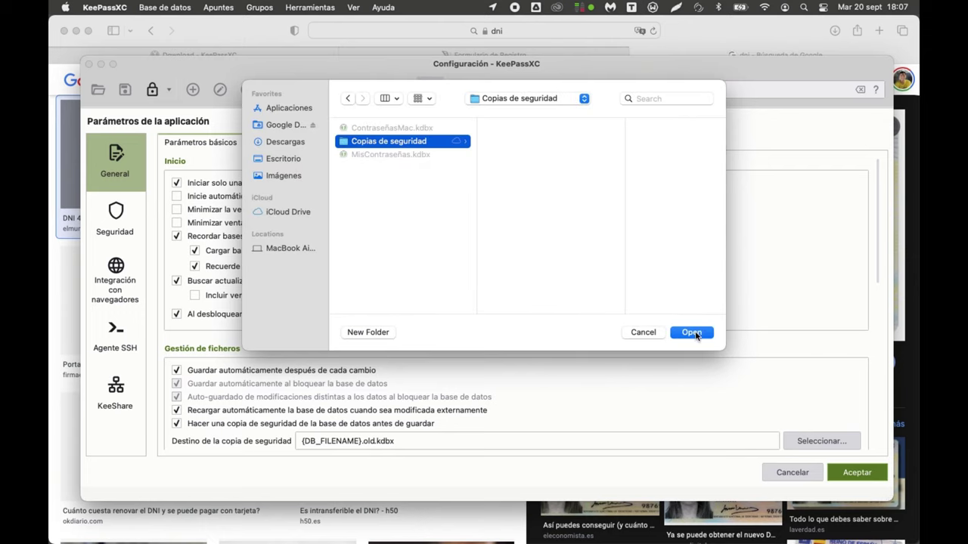
{"action": "left_click", "coordinate": [695, 334]}
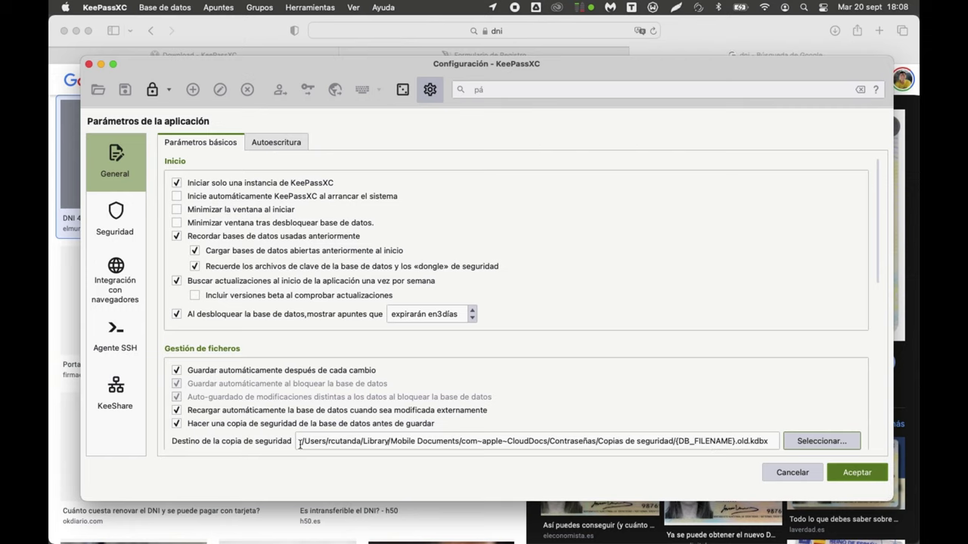
Step: Apply the backup settings and clear the search to list all entries
{"action": "left_click", "coordinate": [855, 470]}
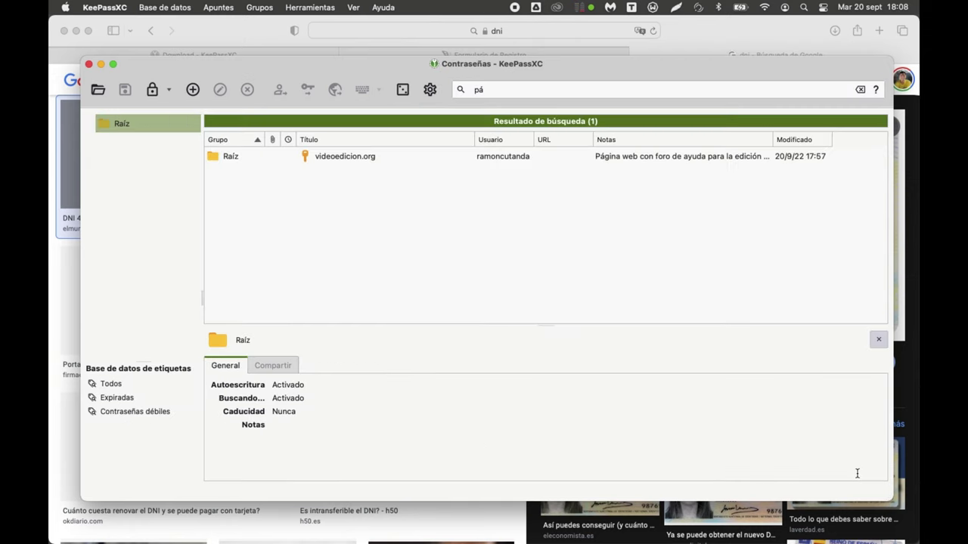
{"action": "left_click", "coordinate": [337, 207]}
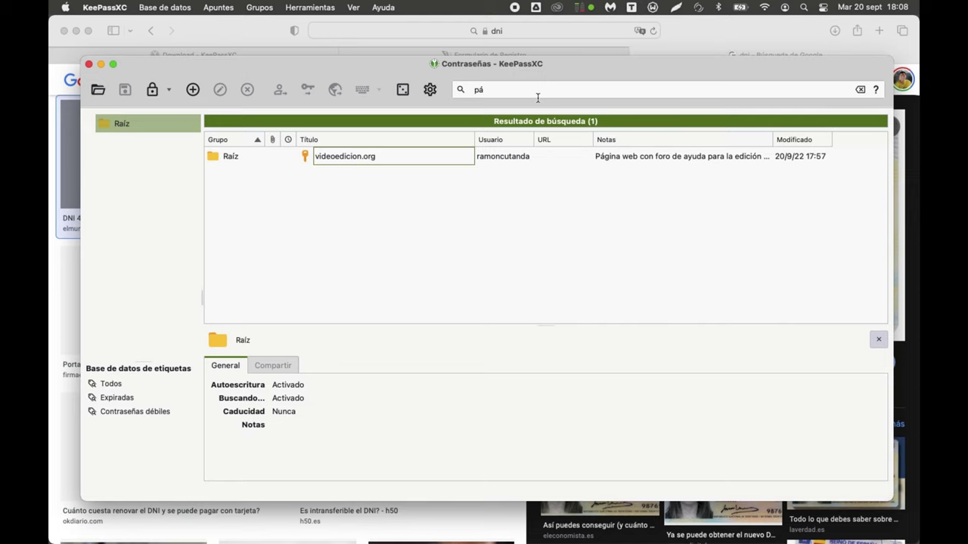
{"action": "left_click", "coordinate": [860, 90]}
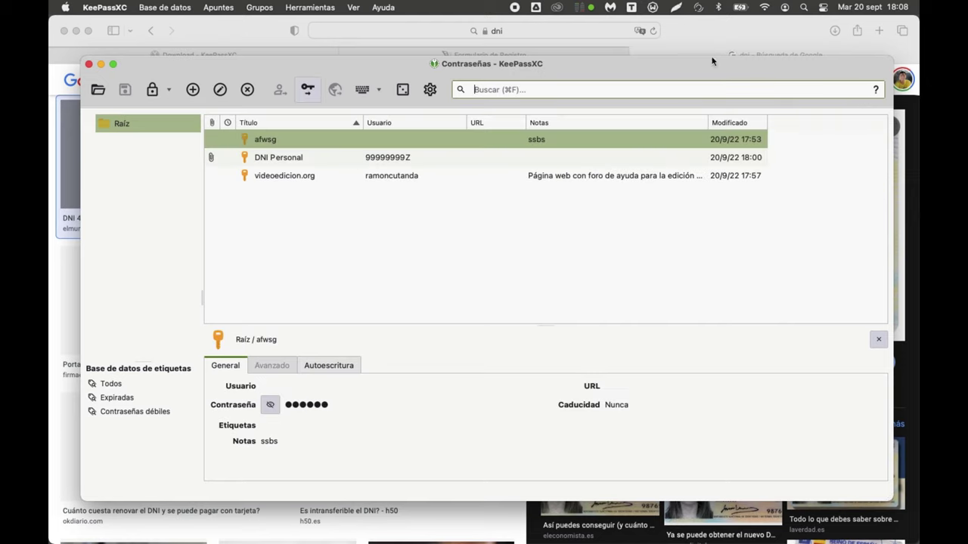
Step: Add entry 'dafafwefwe' with note 'gwgwegwe', save the database, and switch to Finder
{"action": "right_click", "coordinate": [364, 225]}
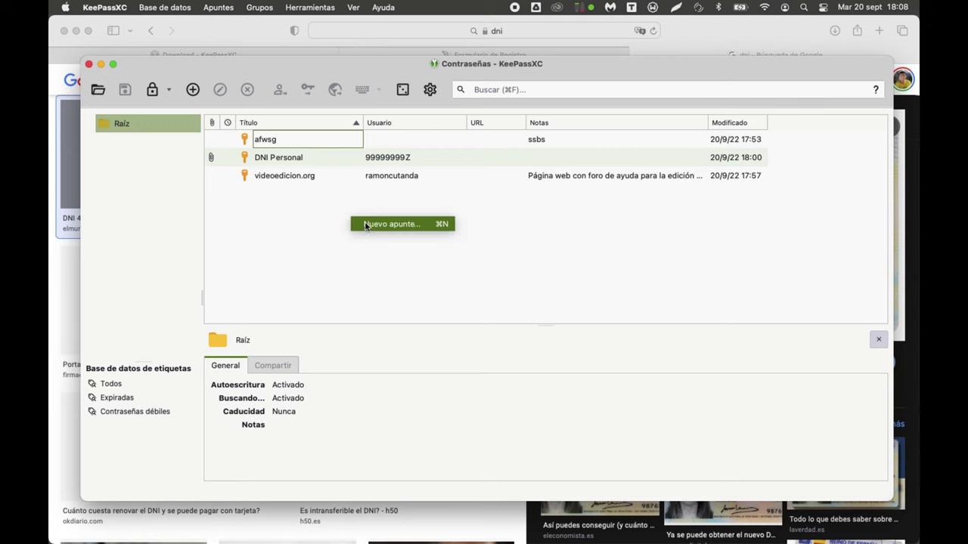
{"action": "left_click", "coordinate": [366, 225]}
{"action": "type", "text": "dafafwefw"}
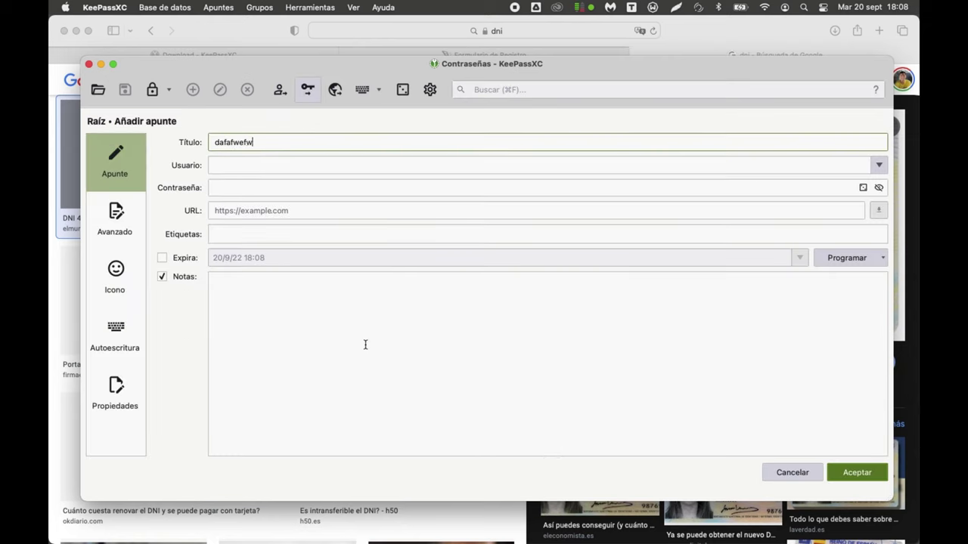
{"action": "type", "text": "e"}
{"action": "left_click", "coordinate": [366, 361]}
{"action": "type", "text": "gwgwegwe"}
{"action": "left_click", "coordinate": [875, 473]}
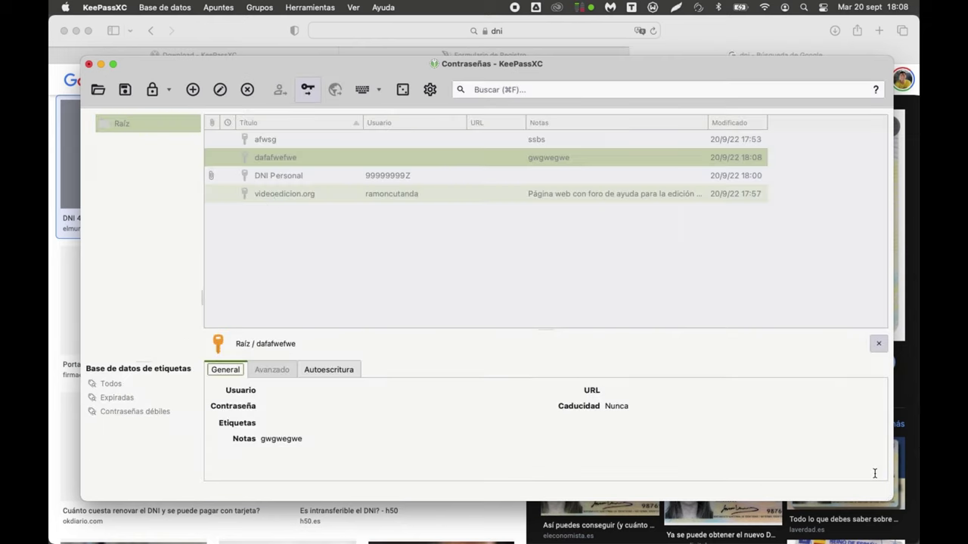
{"action": "left_click", "coordinate": [125, 91]}
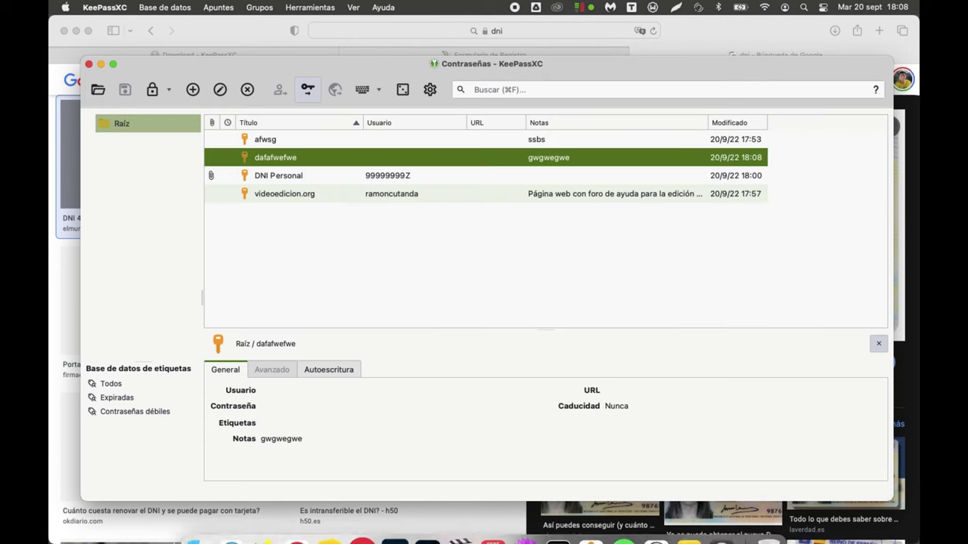
{"action": "left_click", "coordinate": [200, 519]}
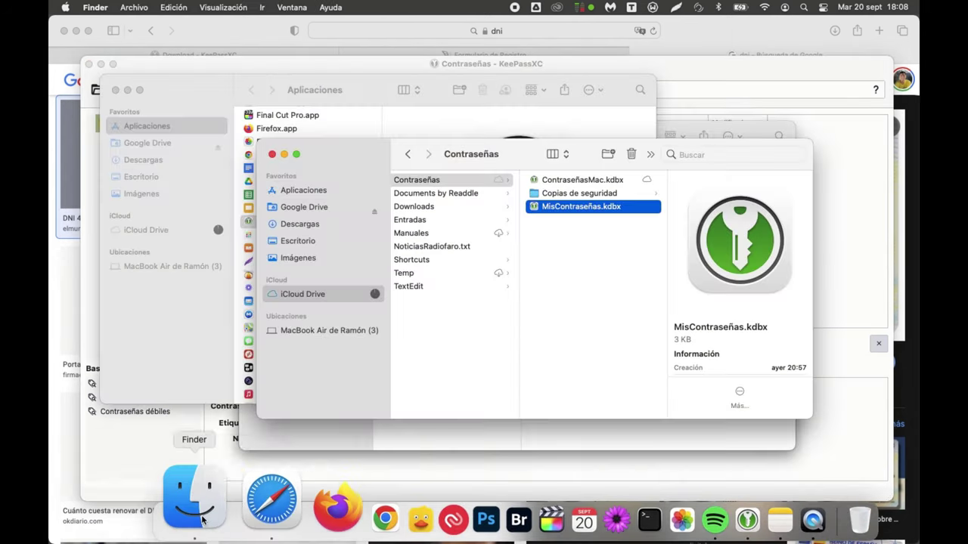
Step: Inspect the ContraseñasMac.old.kdbx backup (132 KB) in Copias de seguridad, then return to KeePassXC
{"action": "left_click", "coordinate": [592, 193]}
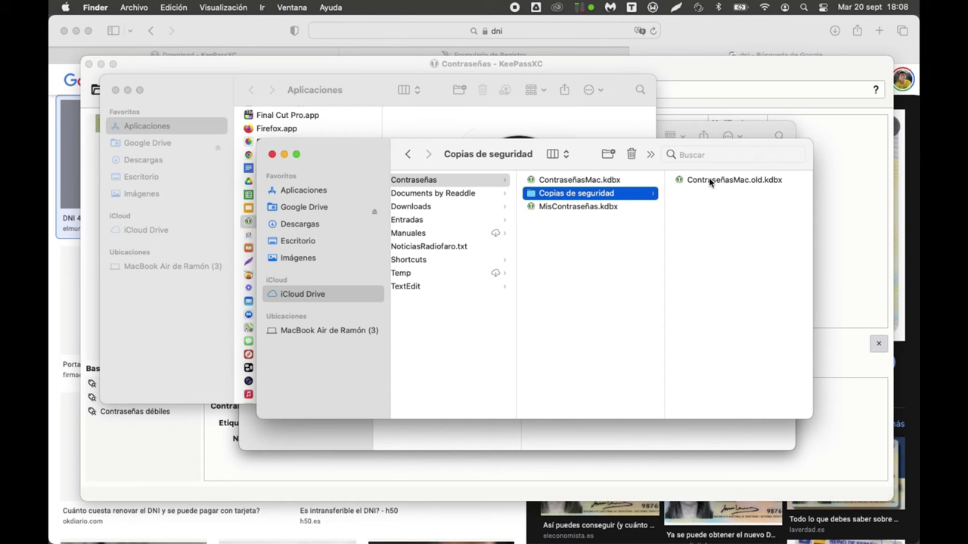
{"action": "left_click", "coordinate": [842, 185]}
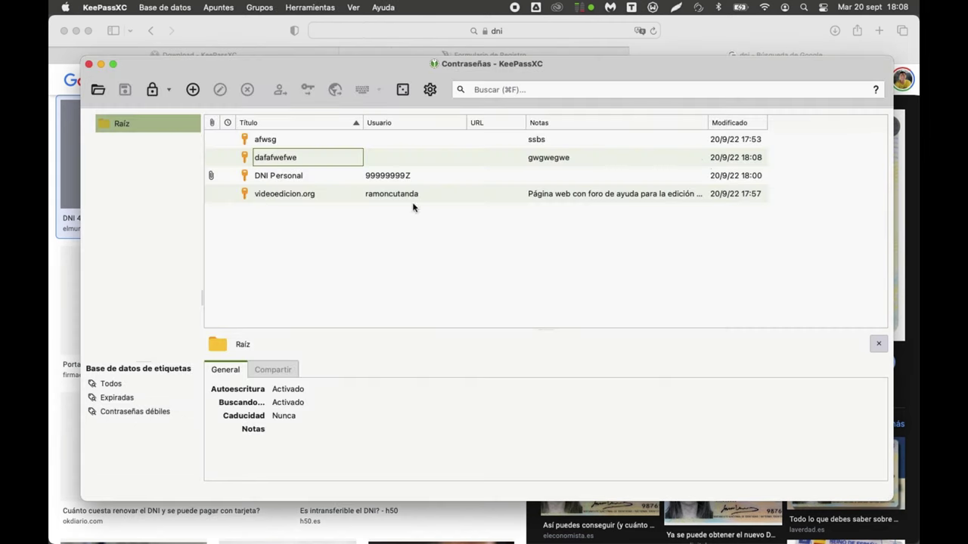
{"action": "left_click", "coordinate": [193, 499]}
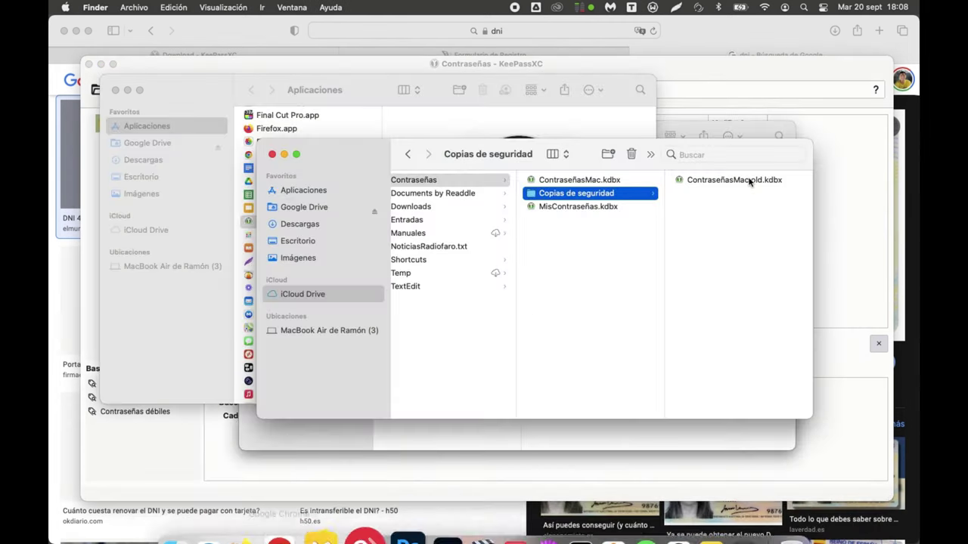
{"action": "left_click", "coordinate": [749, 182]}
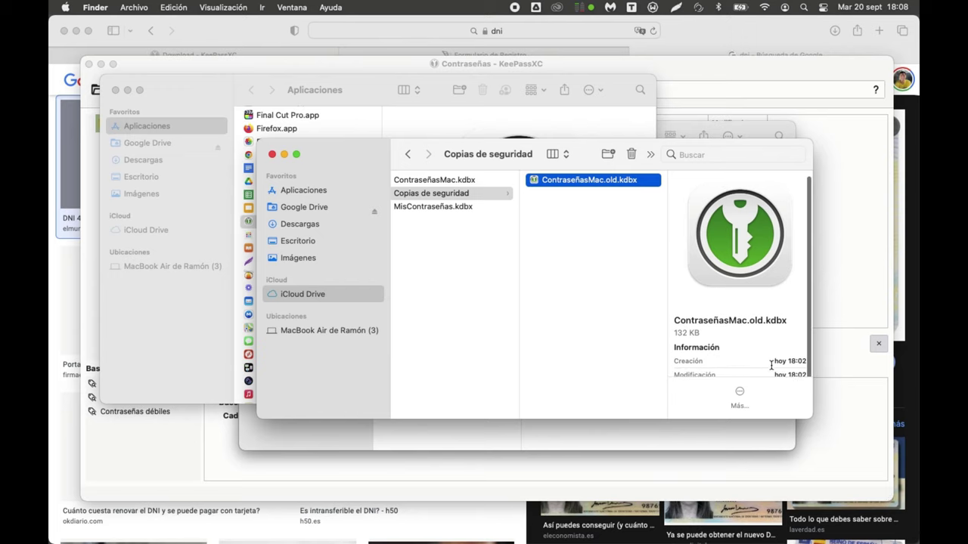
{"action": "scroll", "coordinate": [793, 363], "scroll_direction": "down", "scroll_amount": 1}
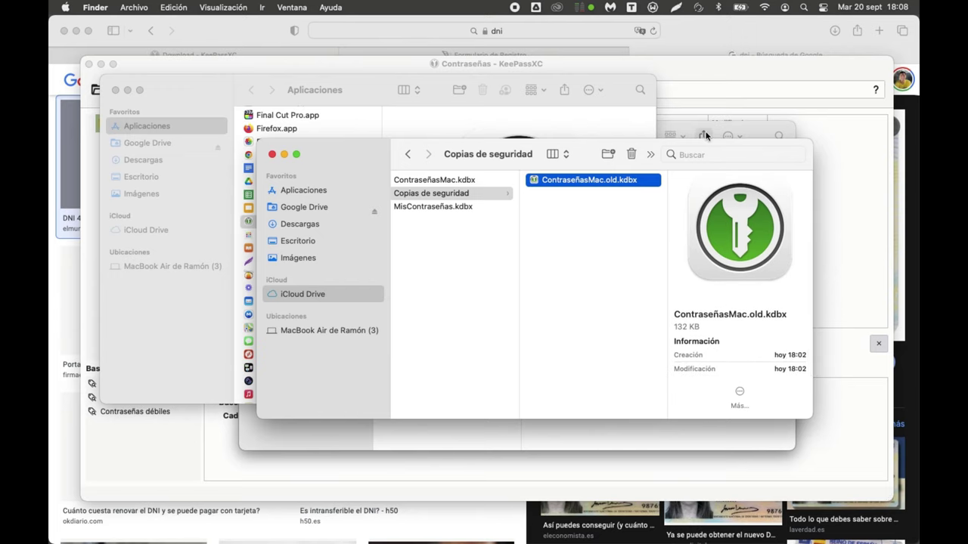
{"action": "left_click", "coordinate": [664, 73]}
Step: Delete the afwsg entry into the Papelera recycle bin and save the database
{"action": "right_click", "coordinate": [366, 240]}
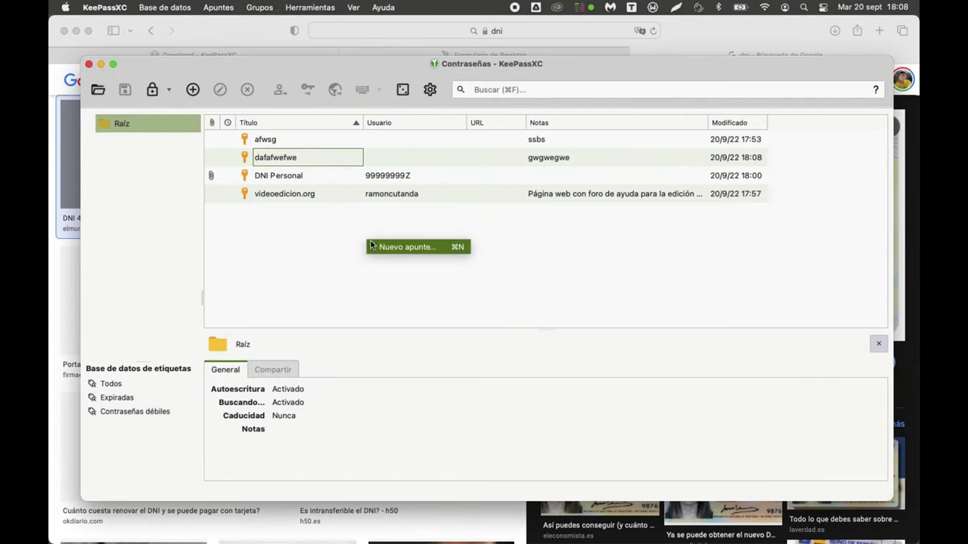
{"action": "left_click", "coordinate": [264, 139]}
{"action": "left_click", "coordinate": [261, 140]}
{"action": "right_click", "coordinate": [257, 142]}
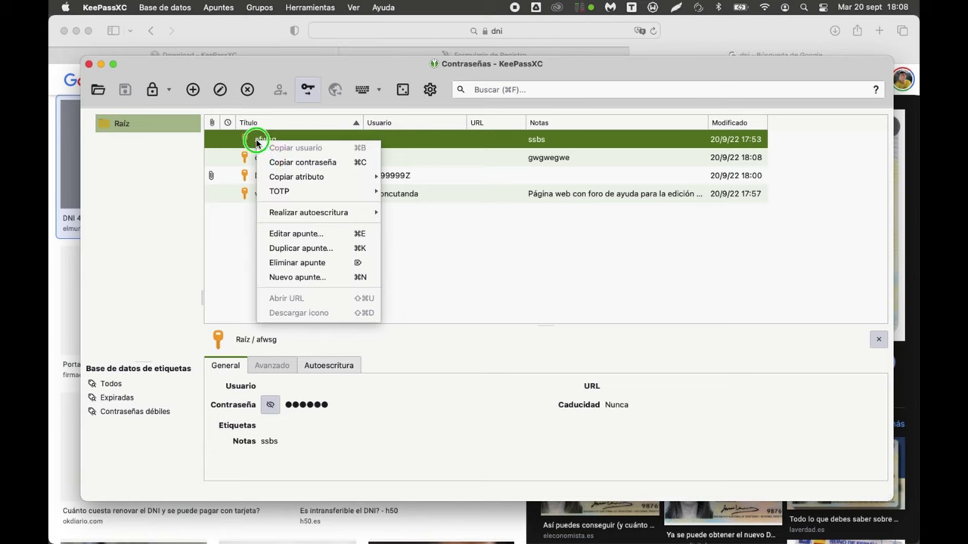
{"action": "left_click", "coordinate": [310, 263]}
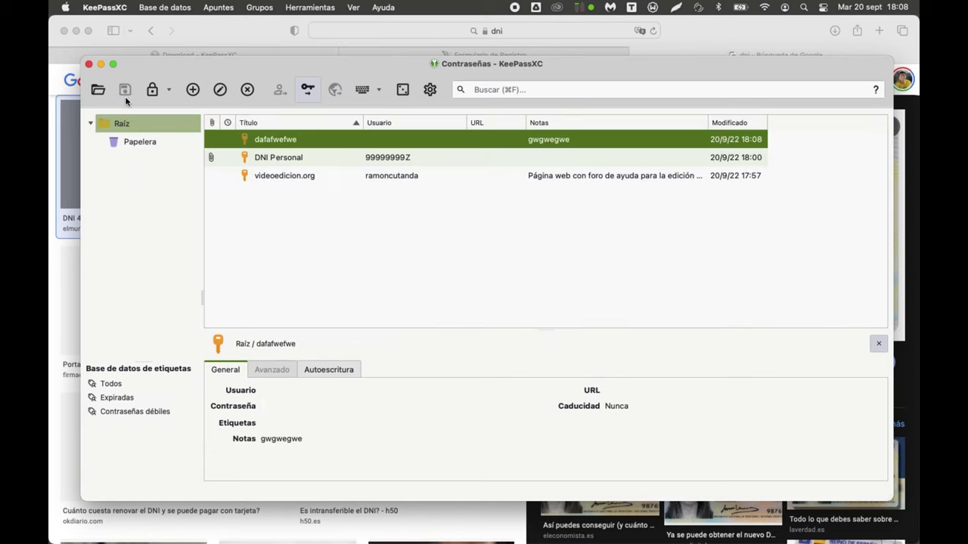
{"action": "left_click", "coordinate": [130, 88]}
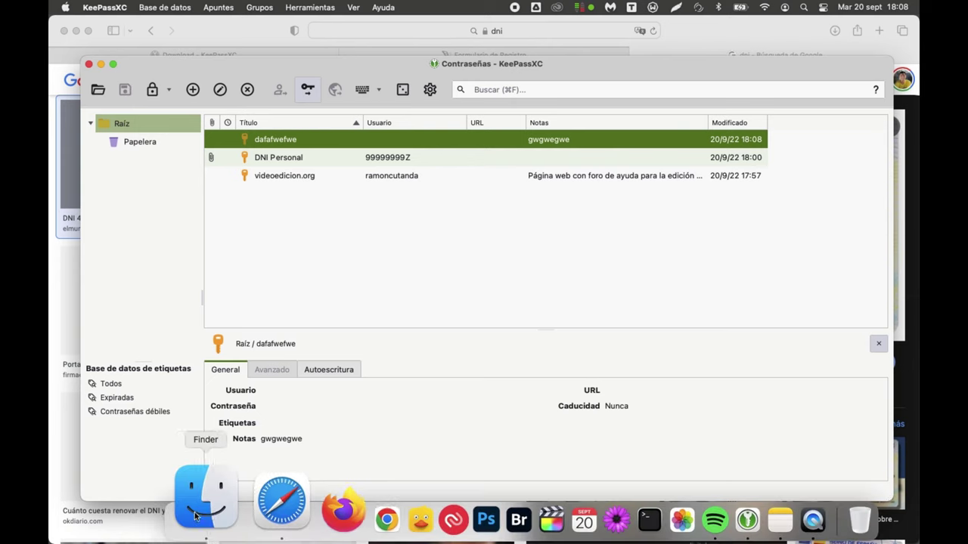
{"action": "left_click", "coordinate": [216, 500]}
Step: Reopen Copias de seguridad and check that ContraseñasMac.old.kdbx was recreated at 18:08
{"action": "left_click", "coordinate": [632, 295]}
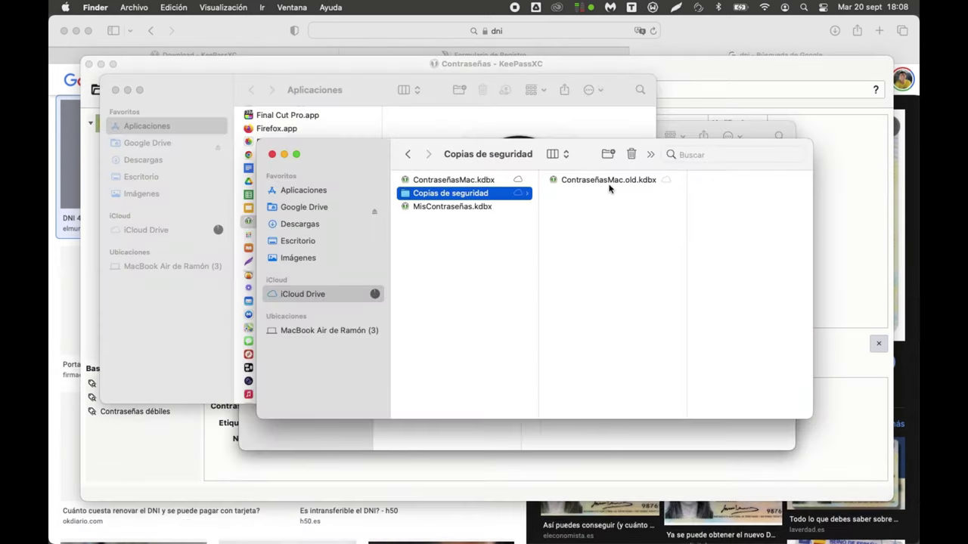
{"action": "left_click", "coordinate": [609, 179]}
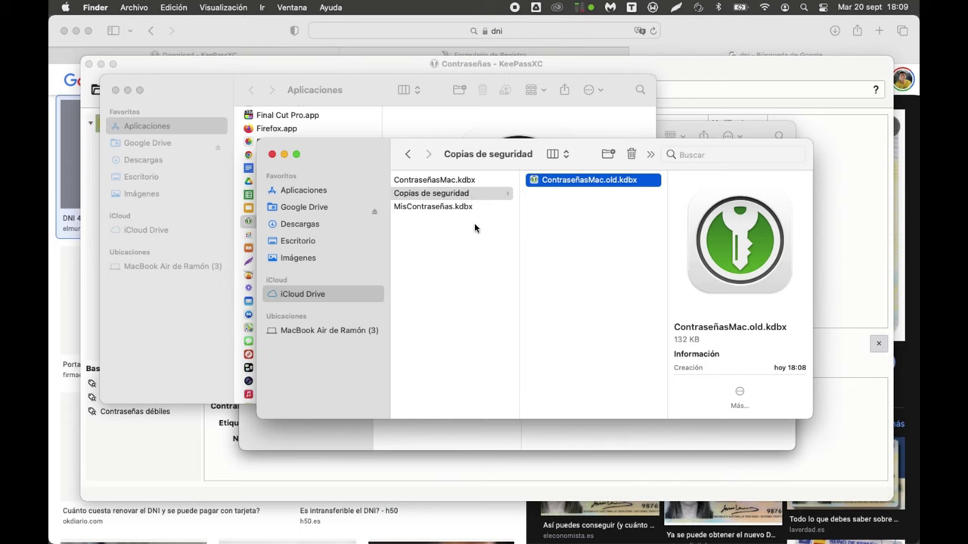
{"action": "key", "text": "super+Up"}
{"action": "left_click", "coordinate": [564, 198]}
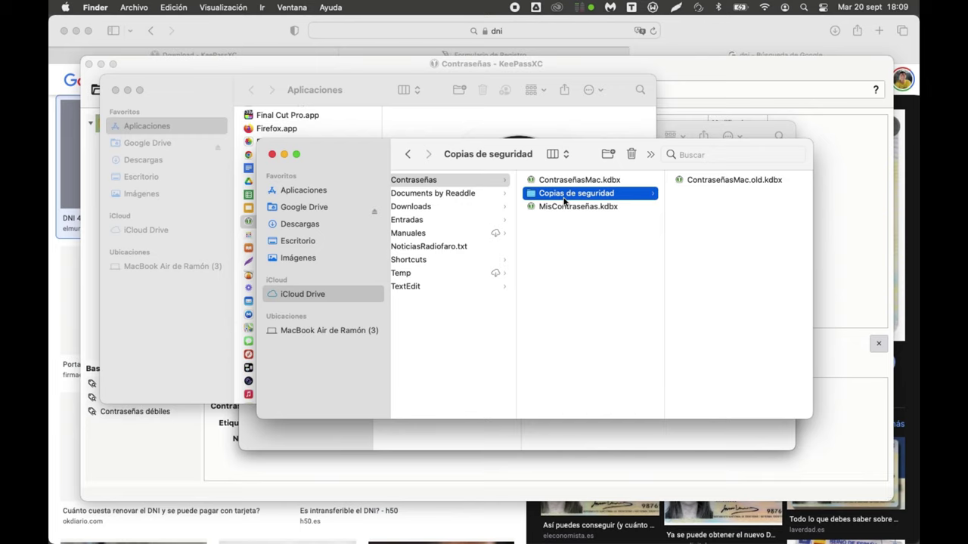
{"action": "left_click", "coordinate": [733, 183]}
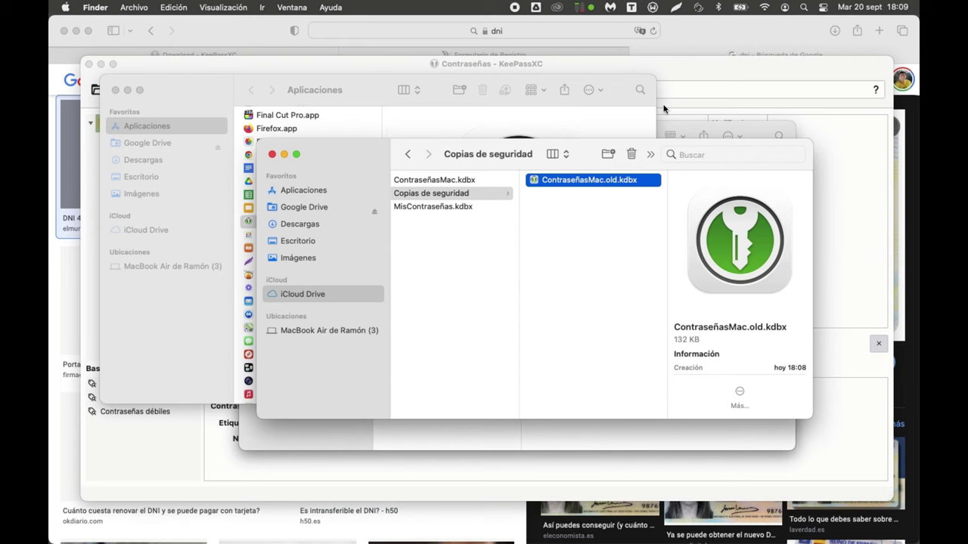
{"action": "left_click", "coordinate": [680, 70]}
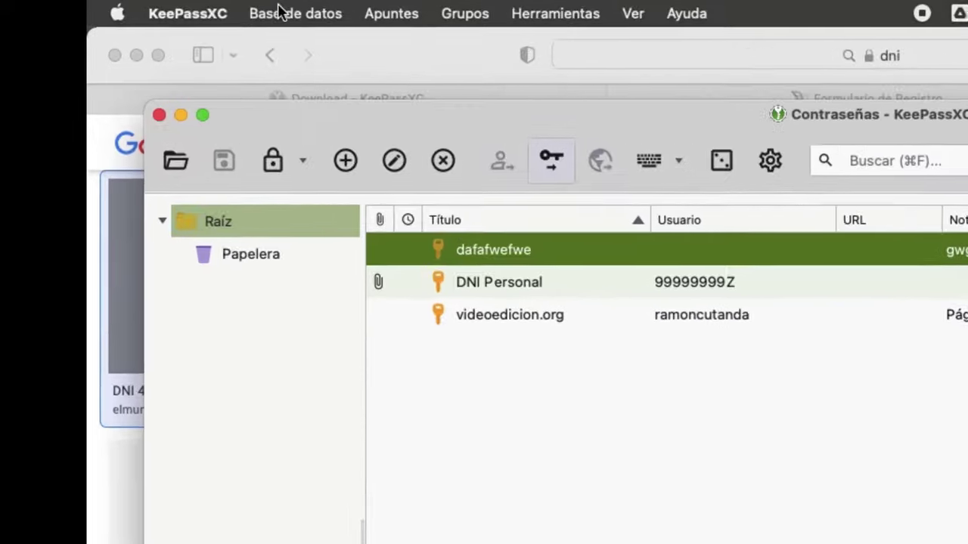
Step: Start a Guardar Copia de Seguridad backup named 'fsfsfs', then cancel it
{"action": "left_click", "coordinate": [156, 6]}
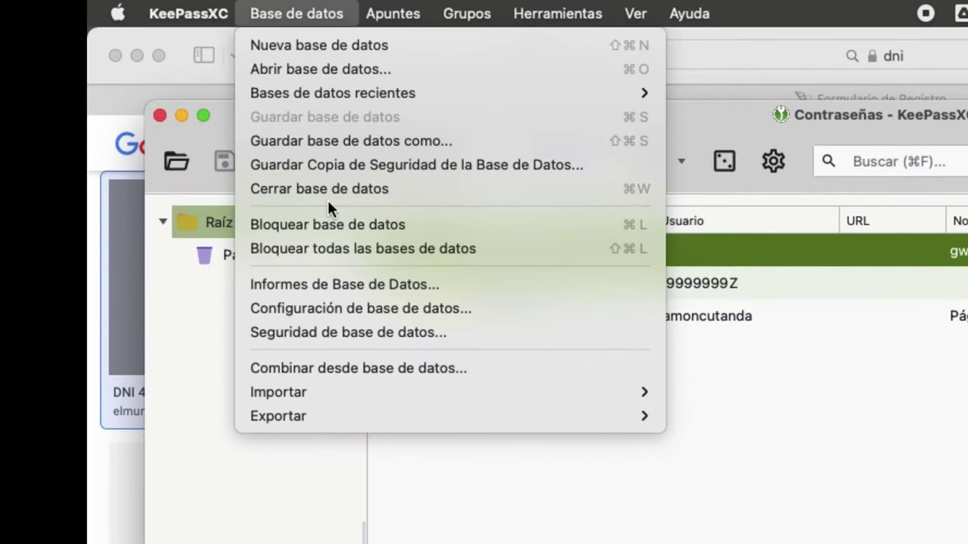
{"action": "left_click", "coordinate": [369, 165]}
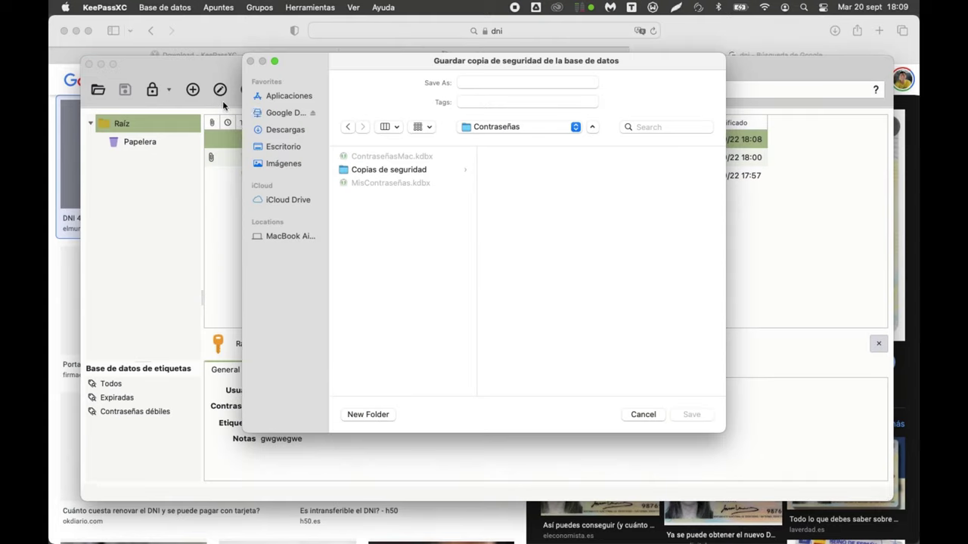
{"action": "left_click", "coordinate": [475, 84]}
{"action": "type", "text": "fs"}
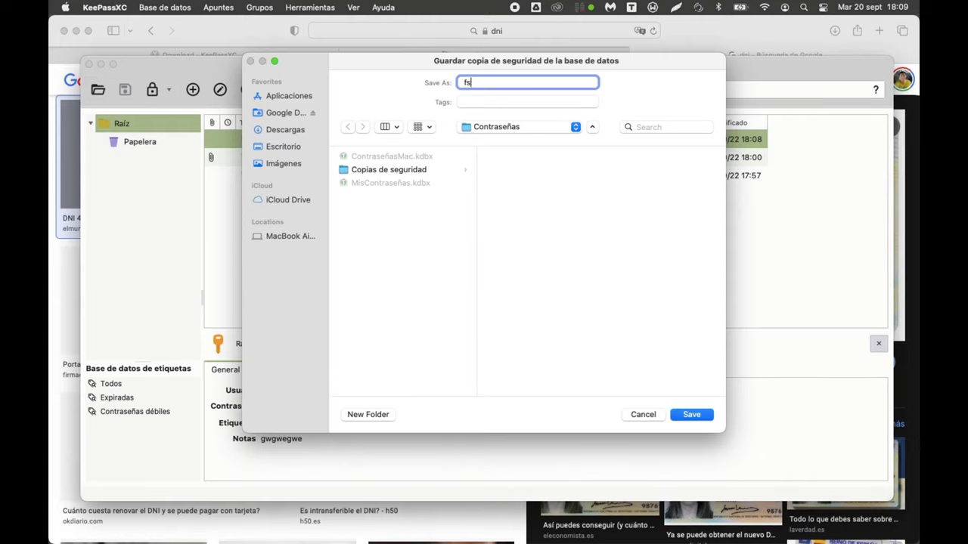
{"action": "type", "text": "fsfs"}
{"action": "left_click", "coordinate": [642, 414]}
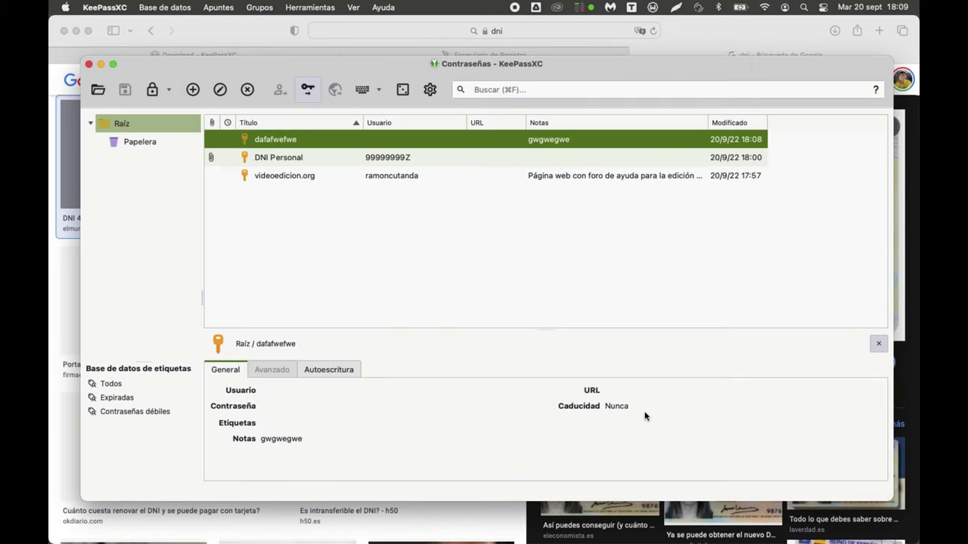
{"action": "left_click", "coordinate": [519, 288]}
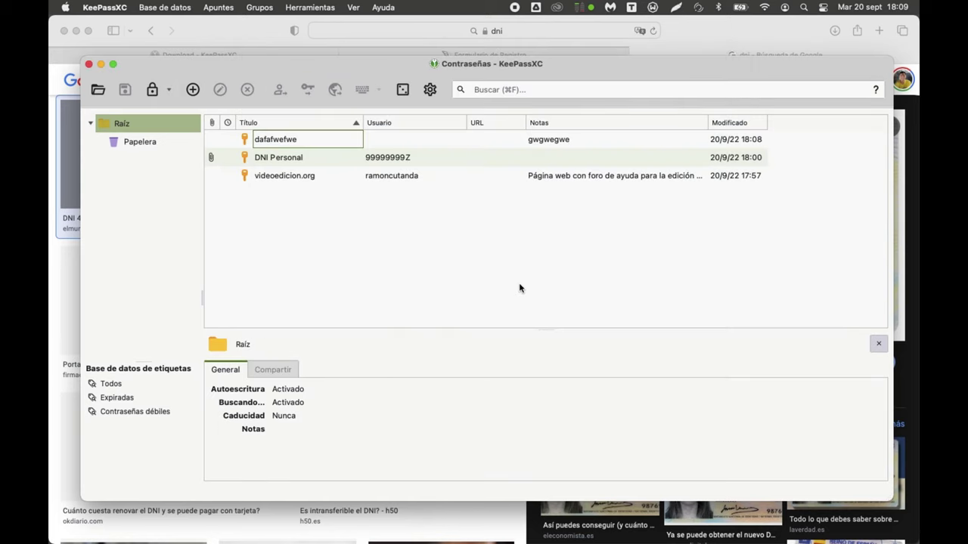
{"action": "left_click", "coordinate": [119, 6]}
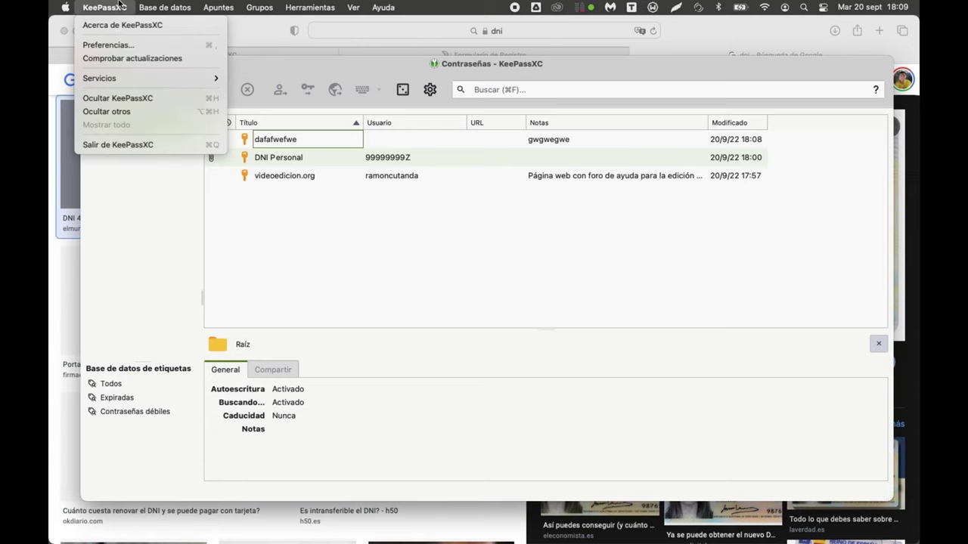